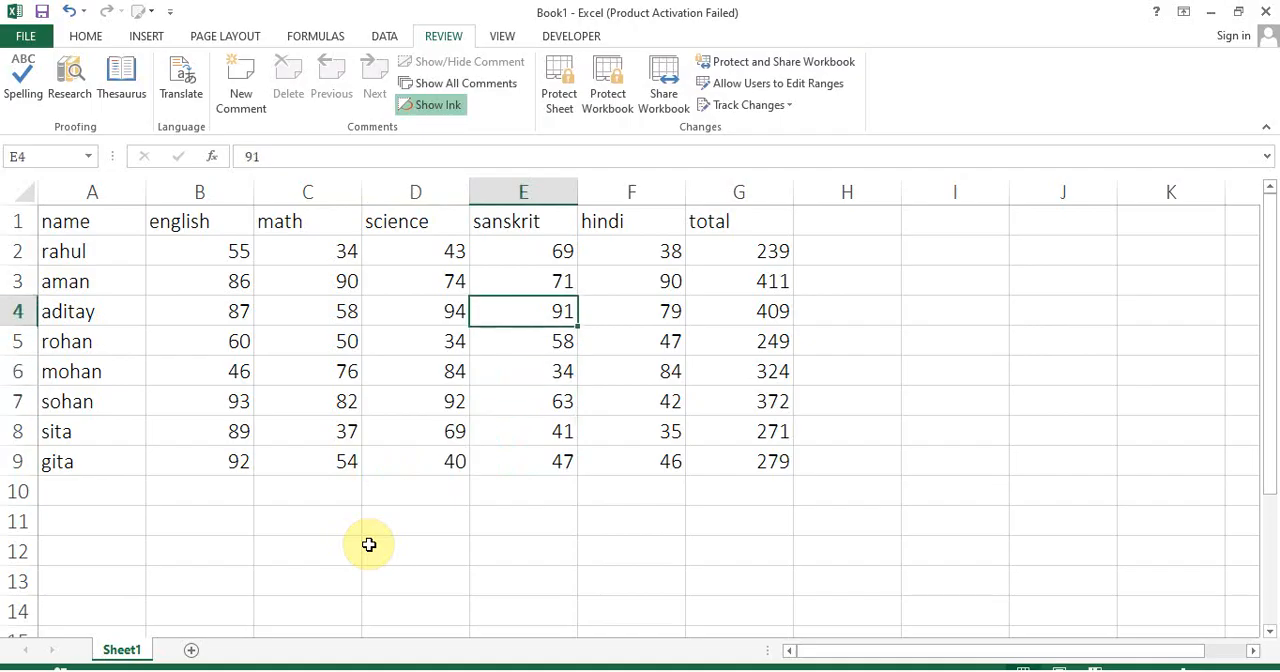
Set the sanskrit mark in cell E3 to 34
text(34)
key(Left)
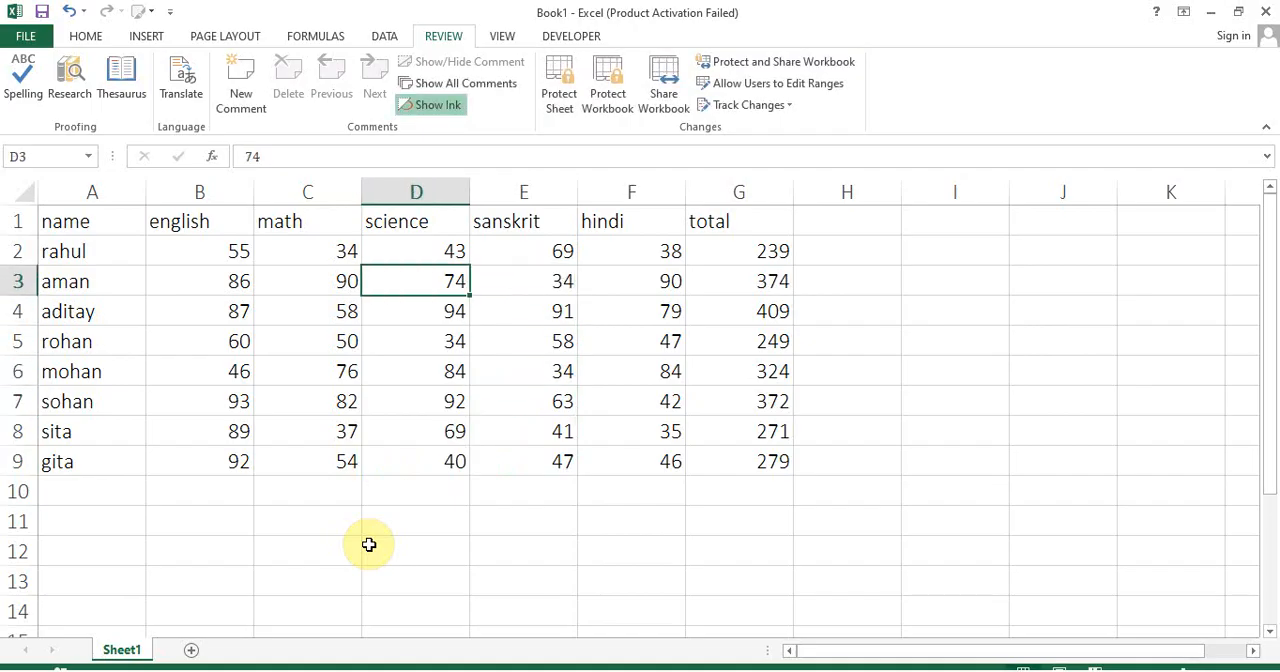
key(Left)
key(Left)
key(Down)
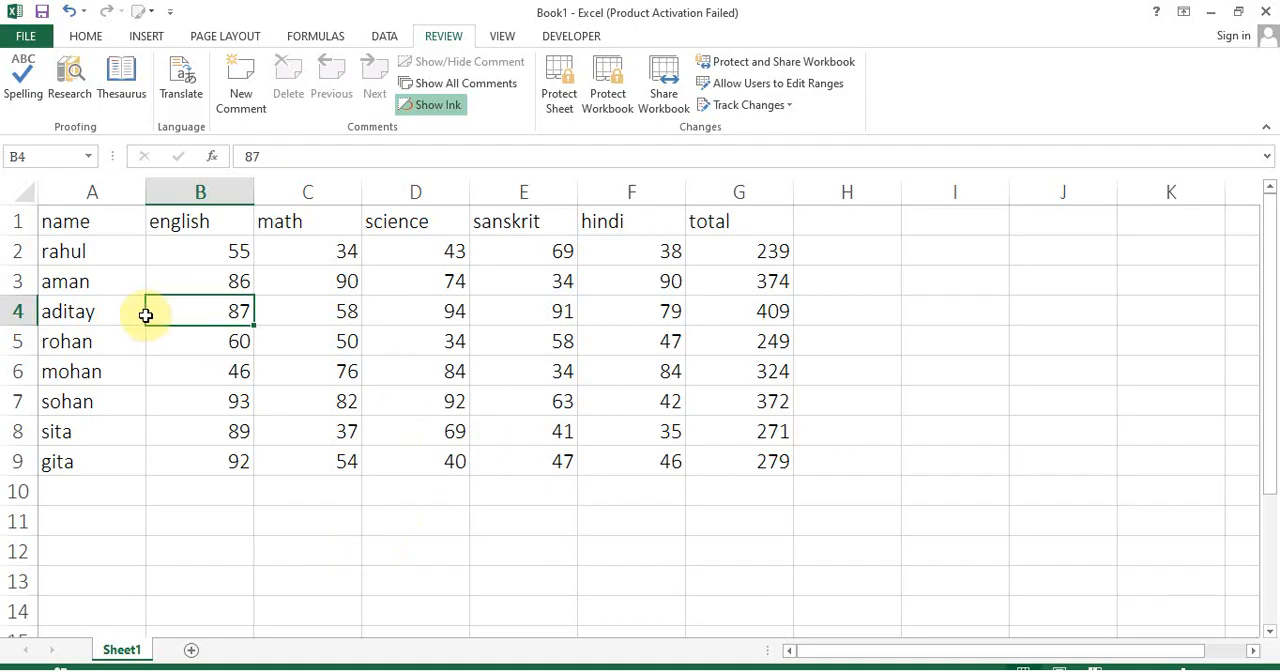
With A1:G9 selected, turn on change tracking while editing and save the shared workbook as nama
drag(86, 216, 734, 463)
click(755, 106)
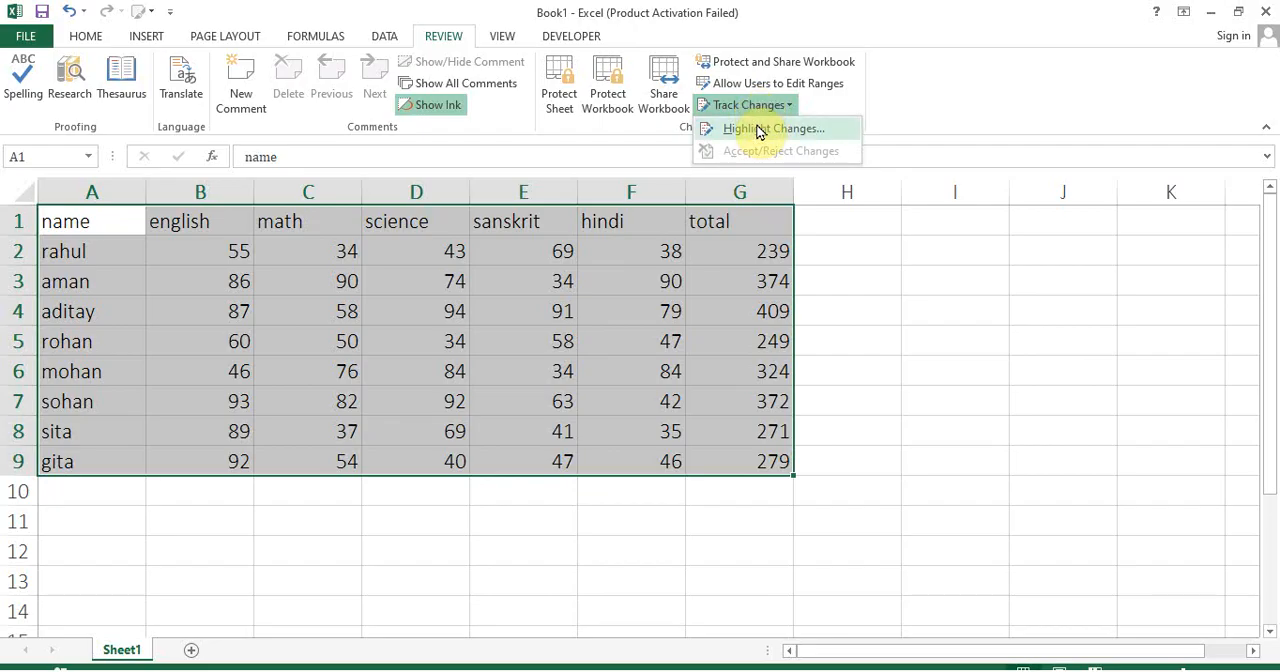
click(760, 130)
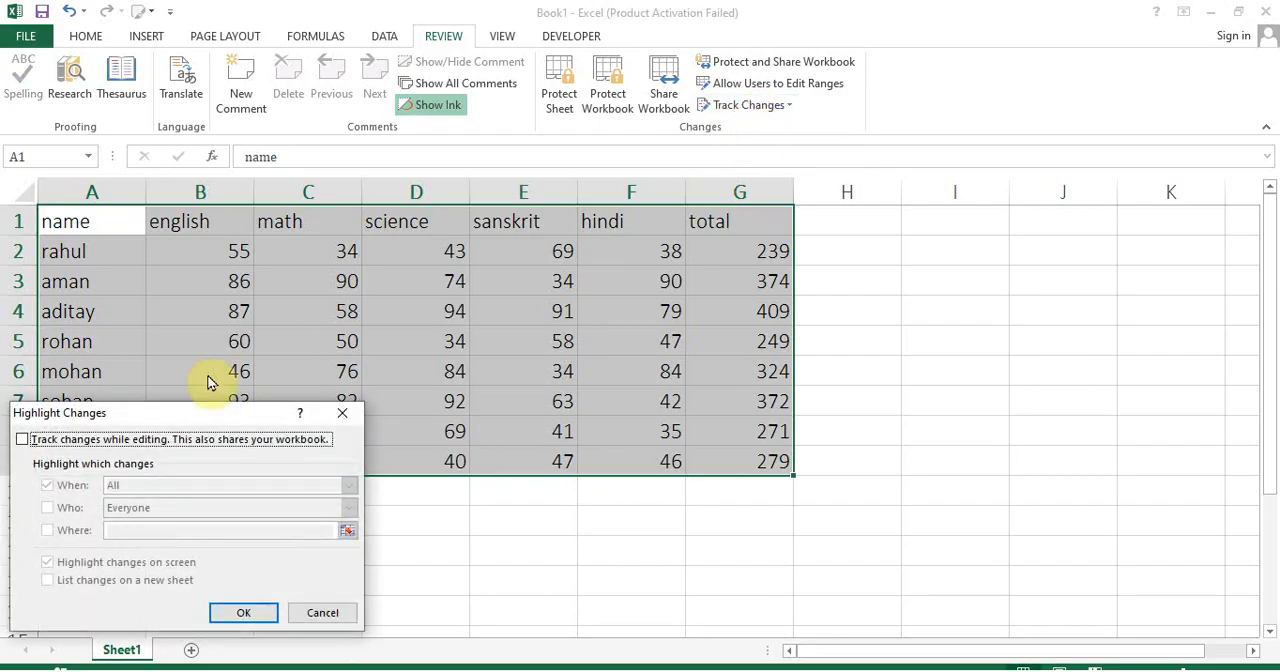
drag(166, 416, 851, 249)
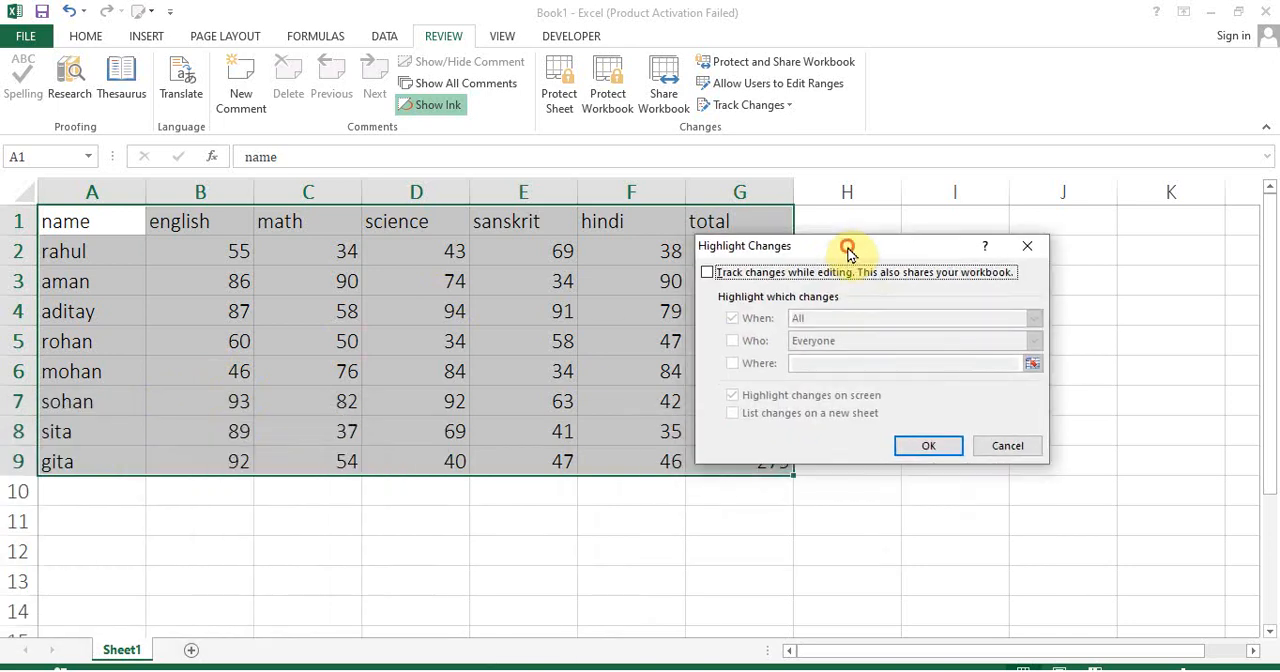
click(712, 277)
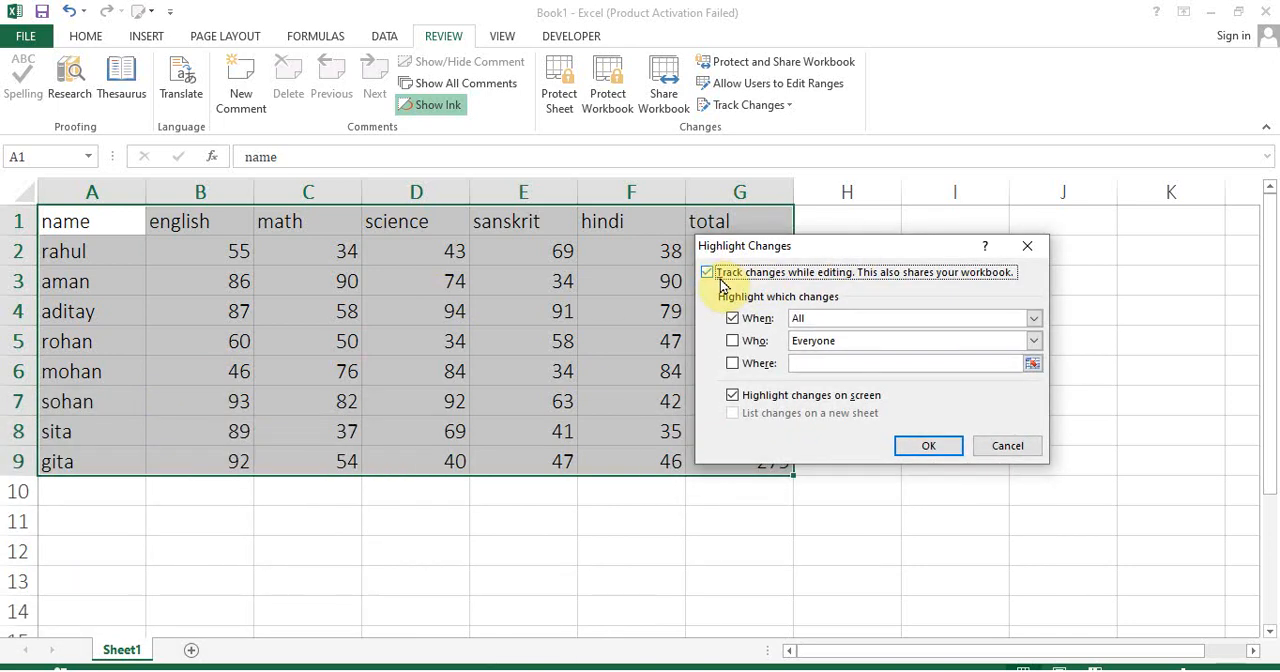
click(930, 447)
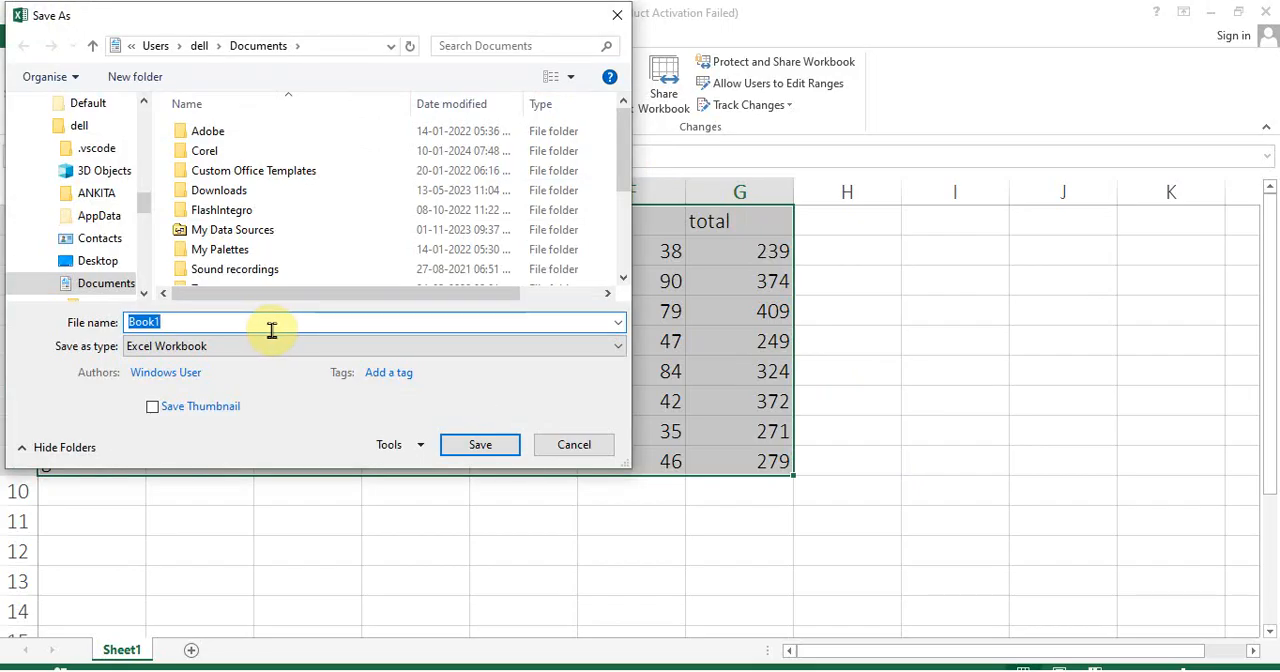
text(nama)
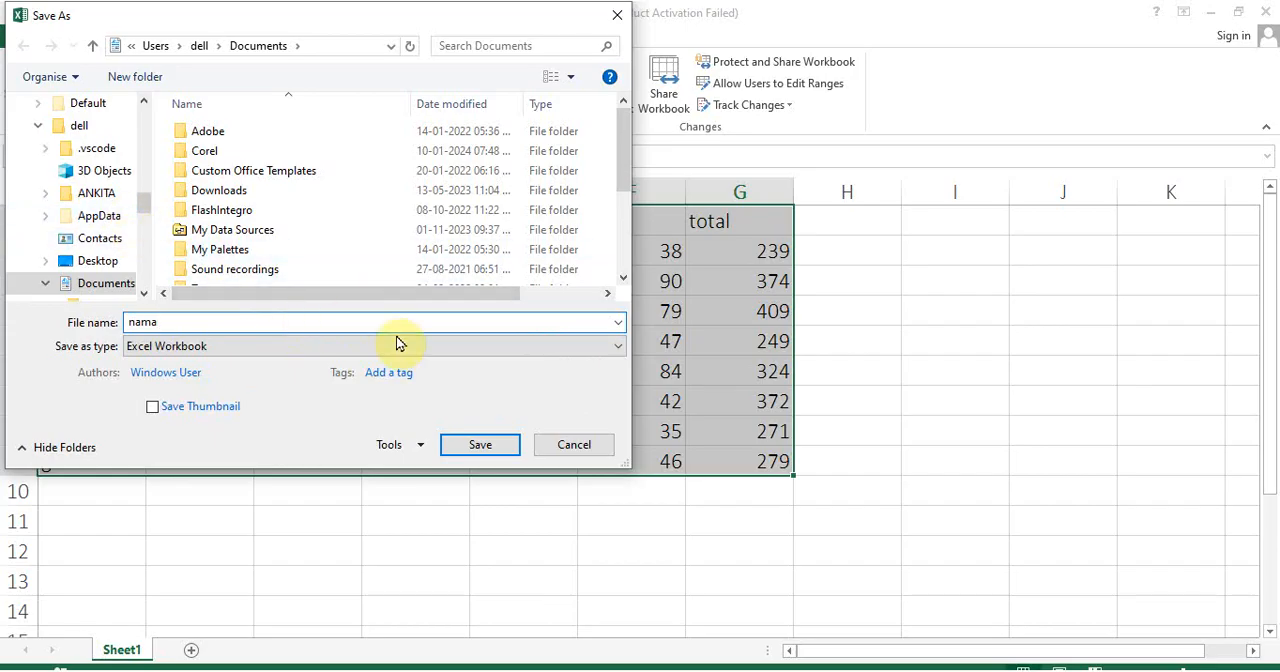
click(482, 448)
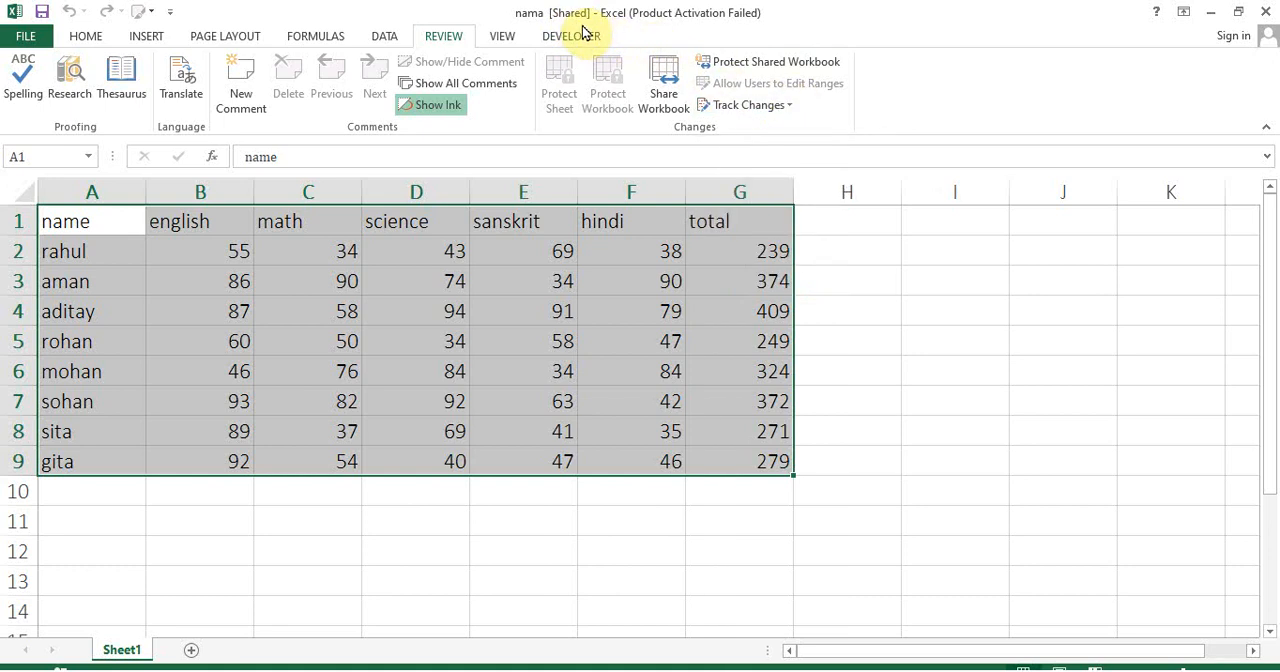
Set the math mark in C4 to 90 and the sanskrit mark in E6 to 67
click(297, 324)
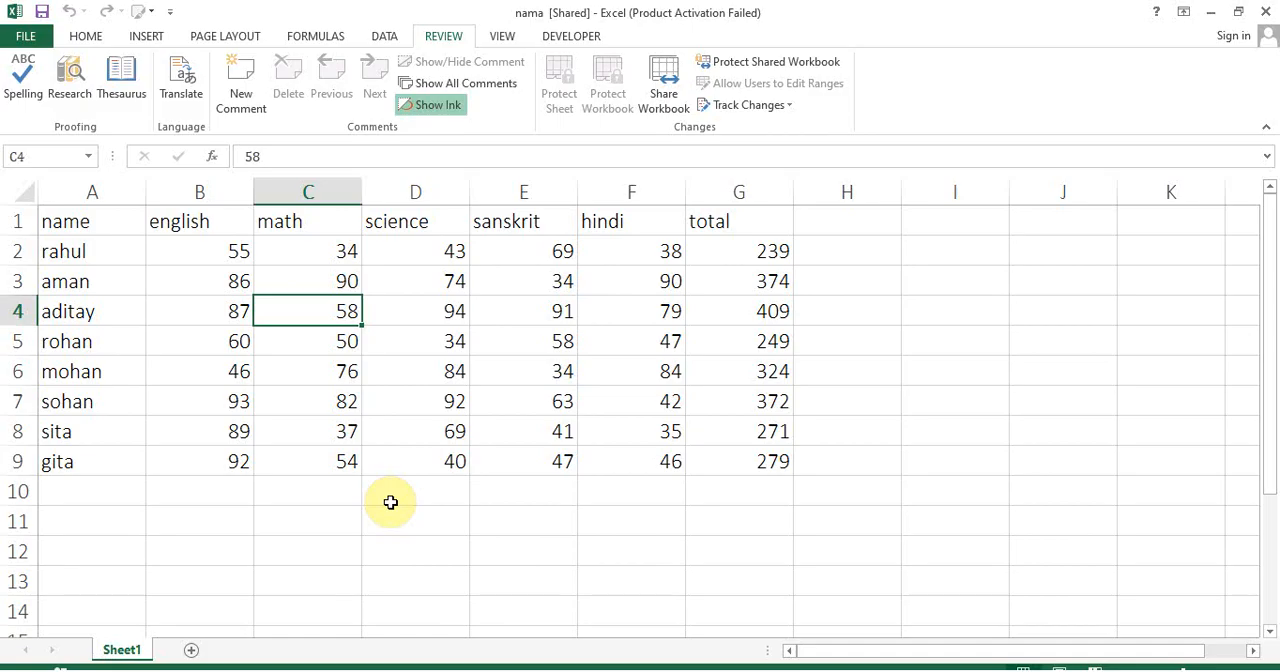
text(90)
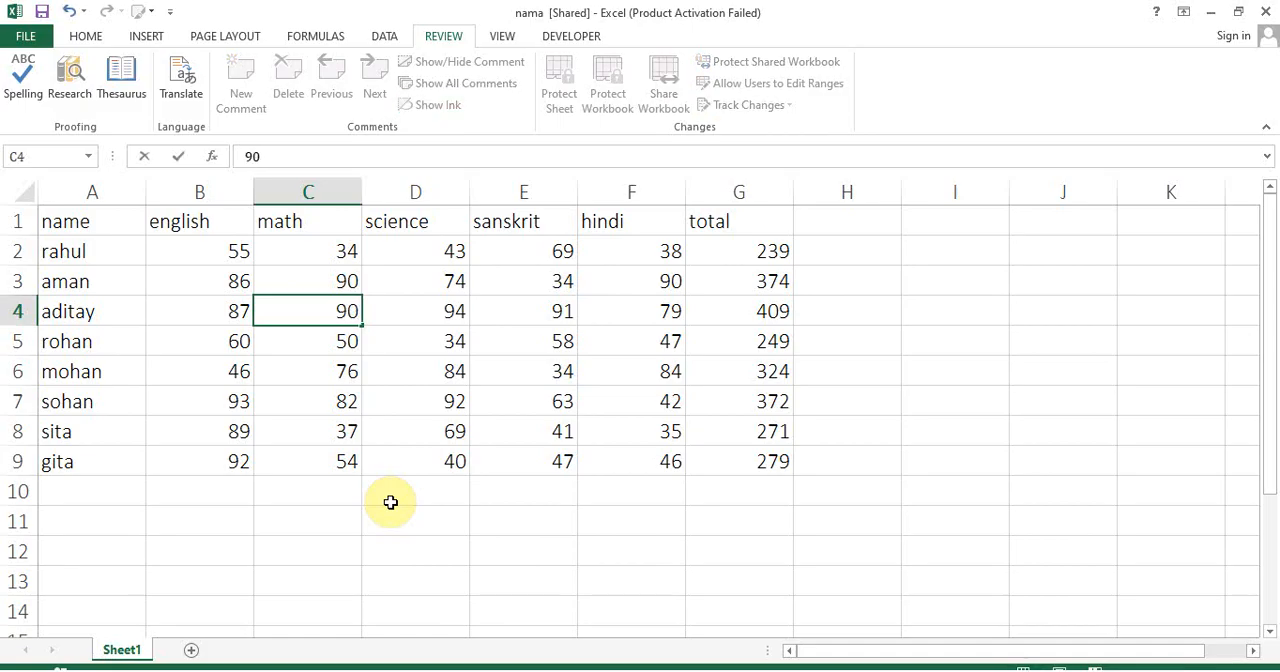
key(Return)
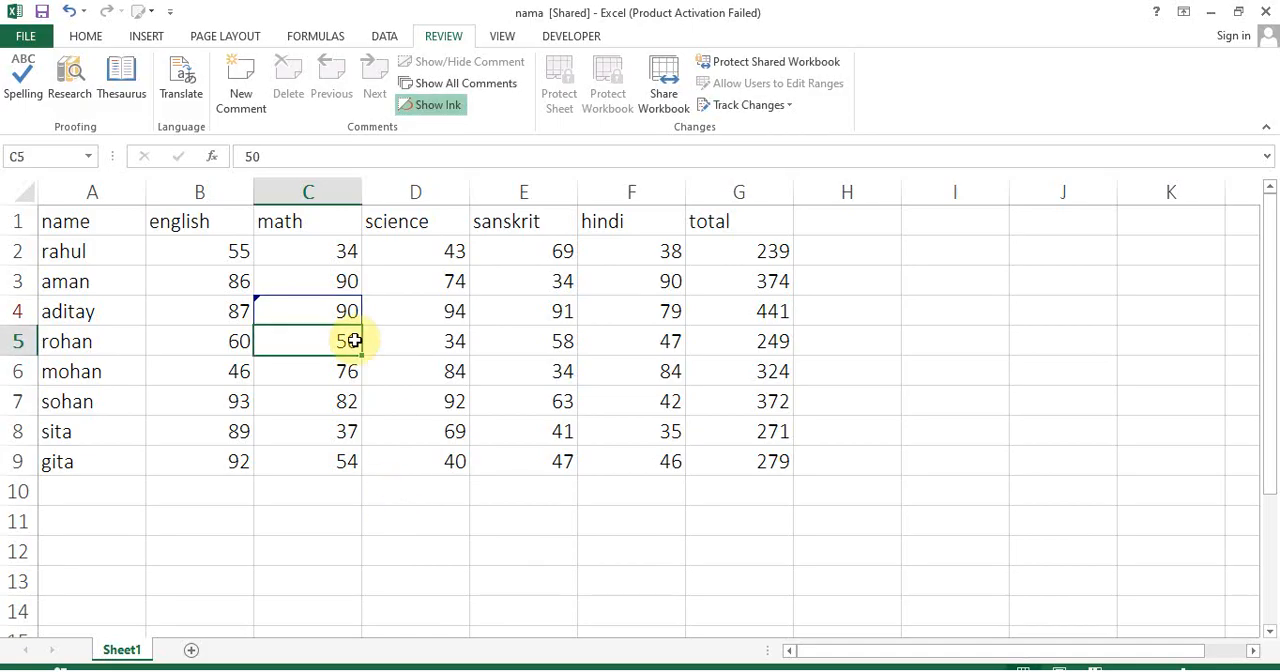
click(447, 423)
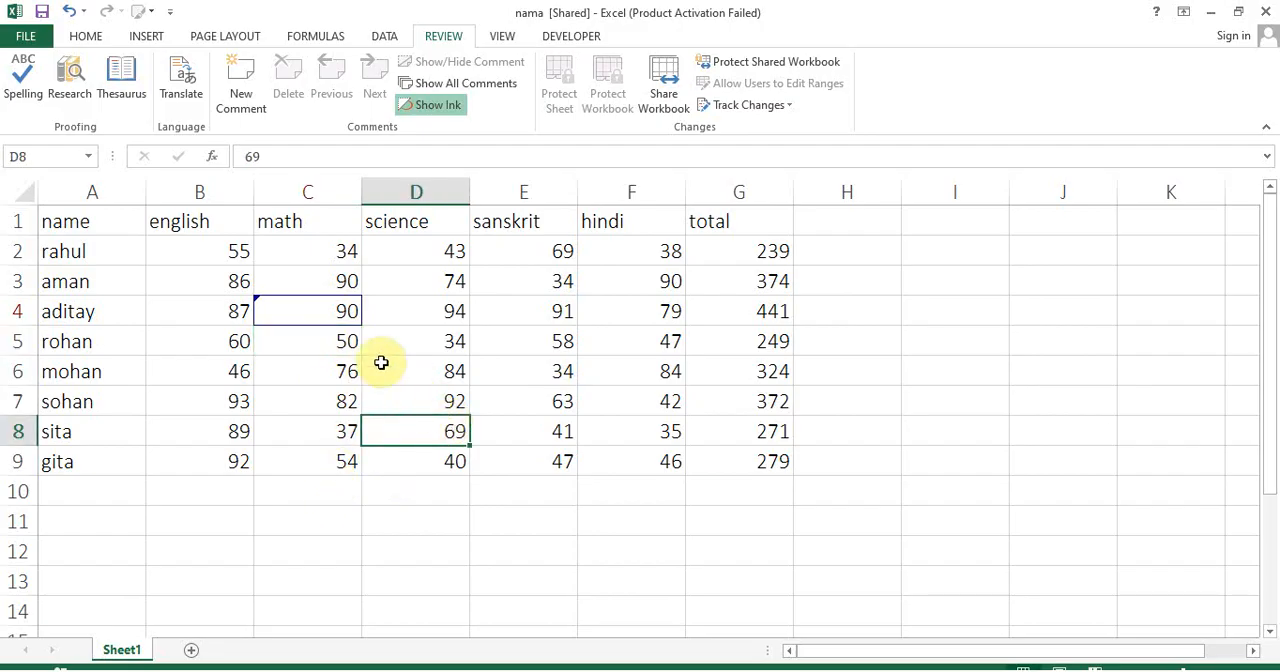
mouse_move(302, 314)
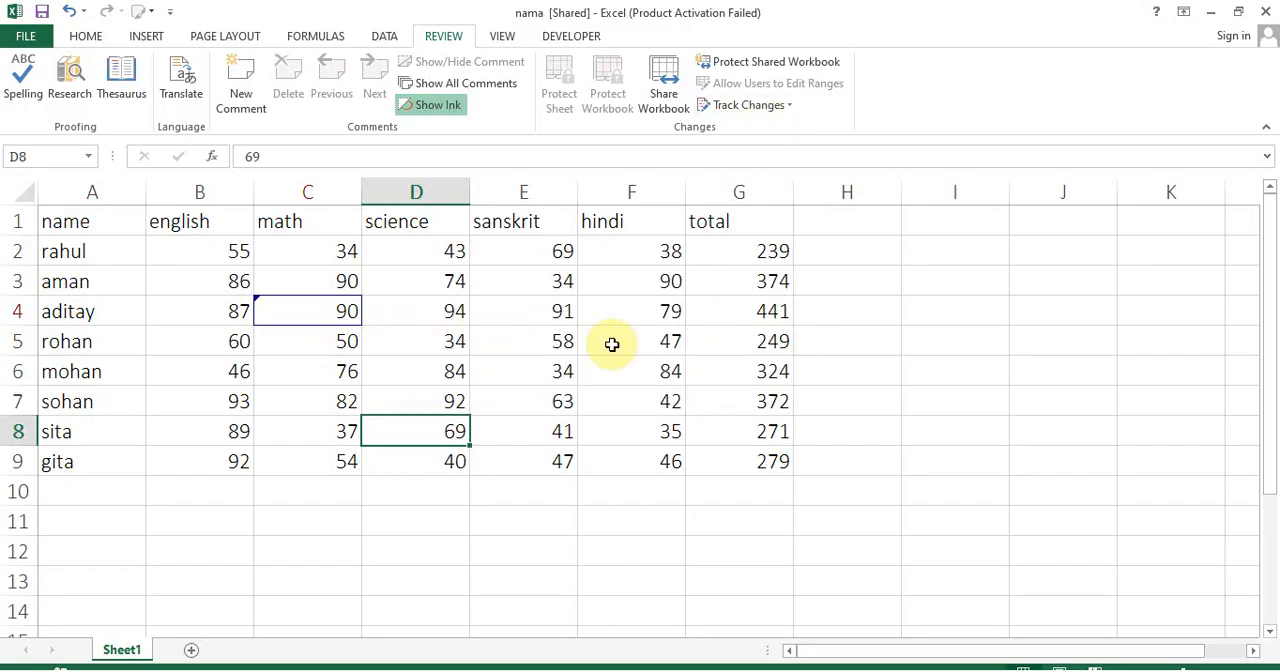
click(522, 367)
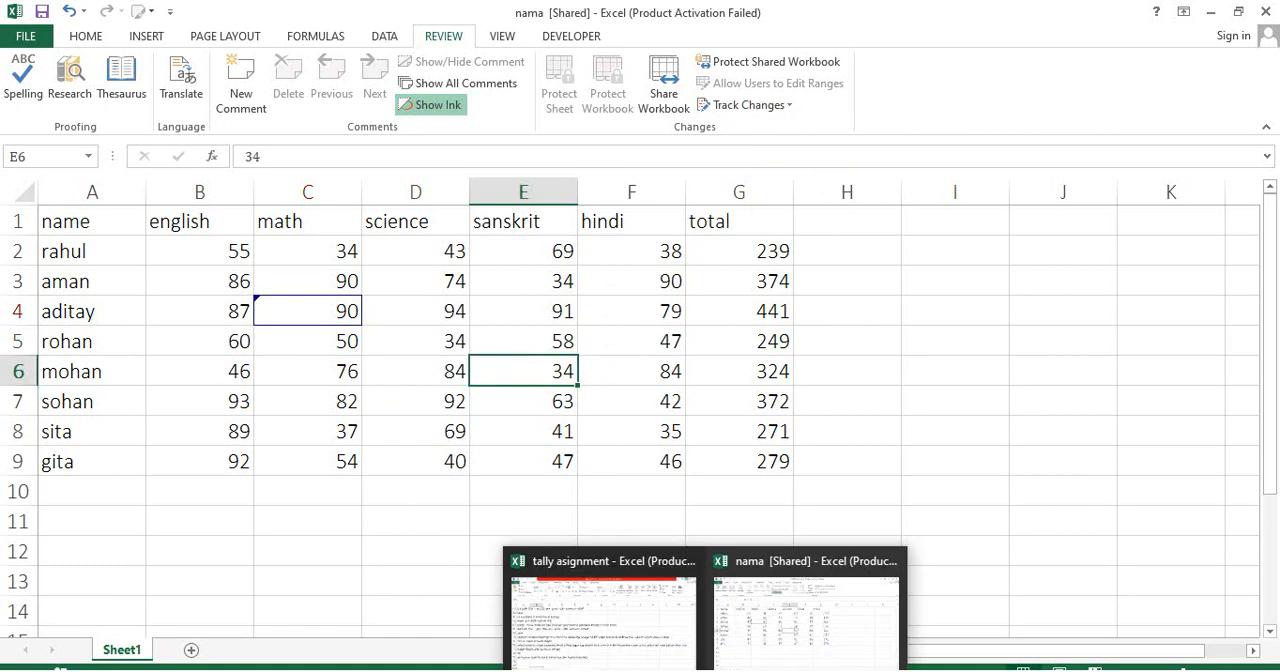
text(67)
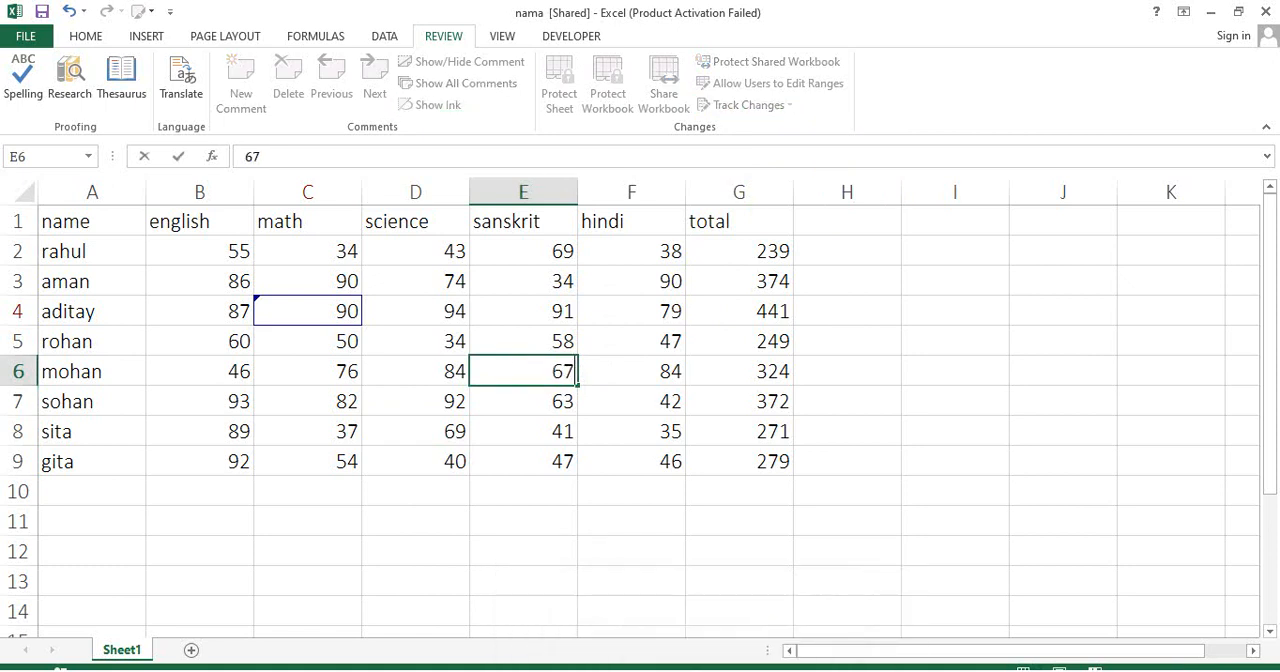
key(Return)
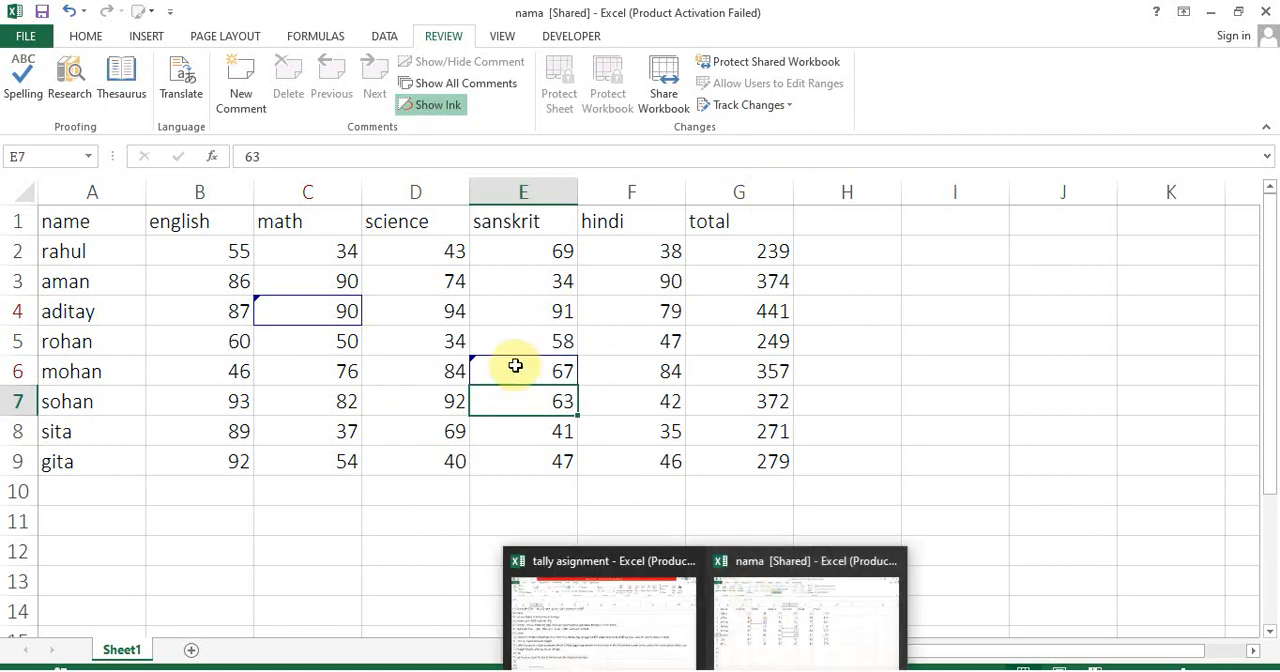
mouse_move(515, 366)
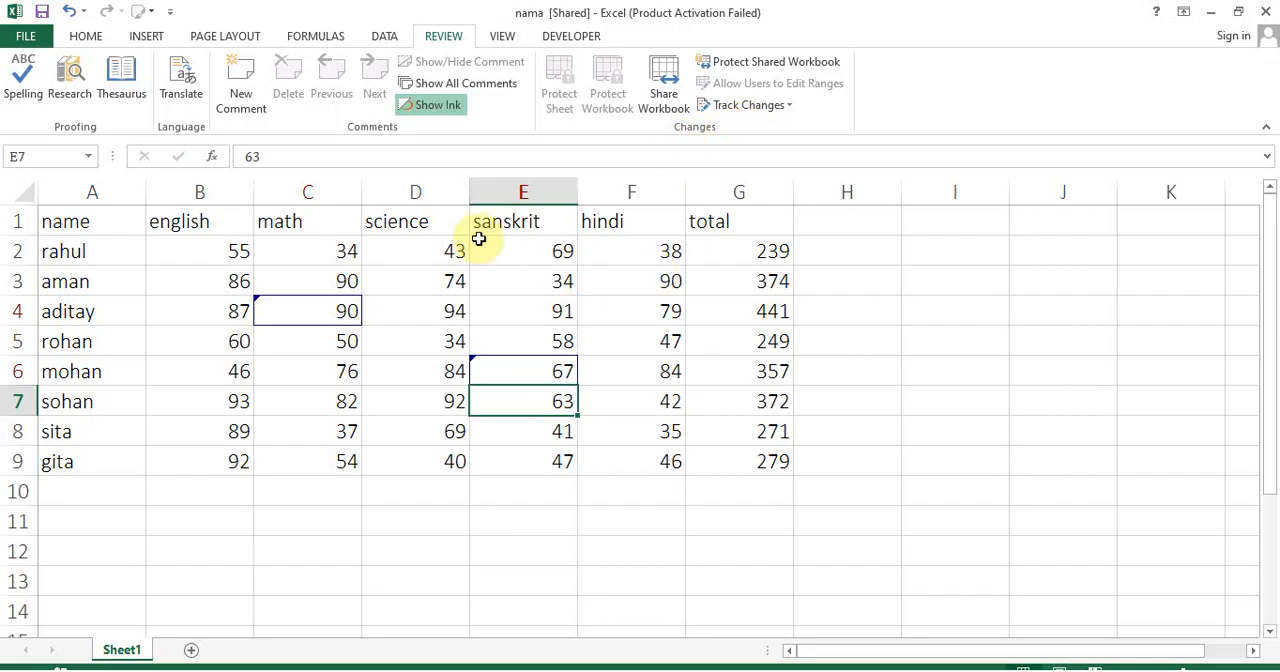
With A1:G9 selected, turn off change tracking and remove the workbook from shared use
drag(100, 224, 731, 463)
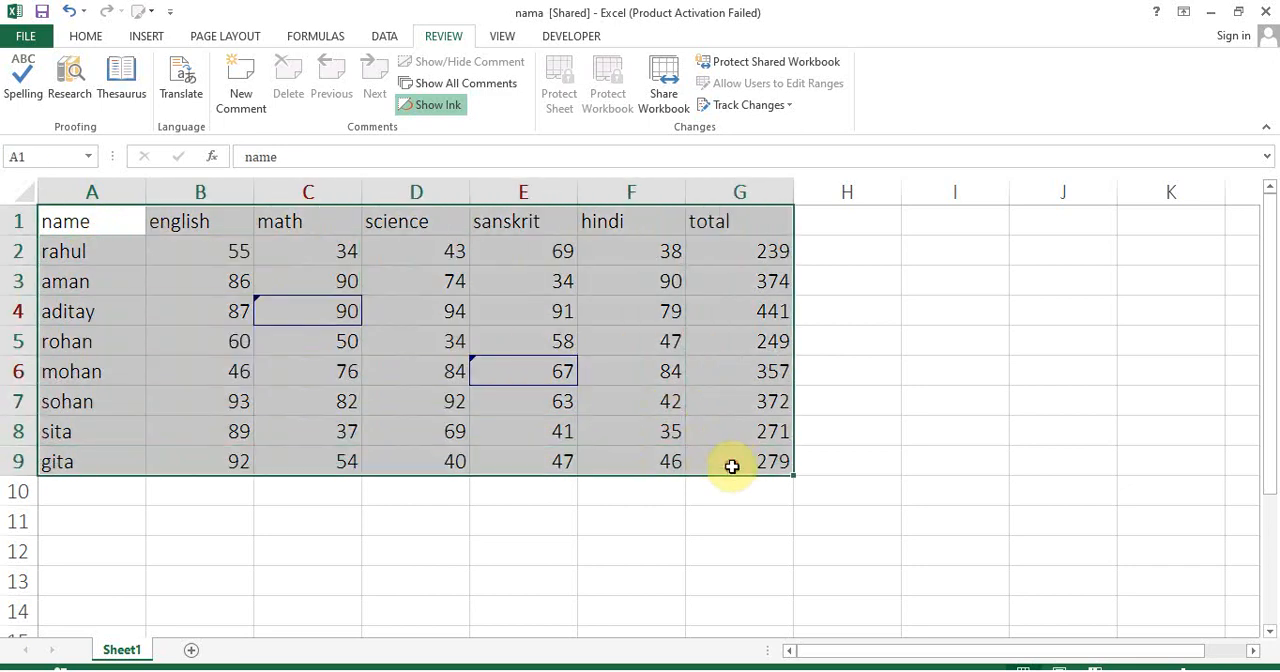
click(740, 105)
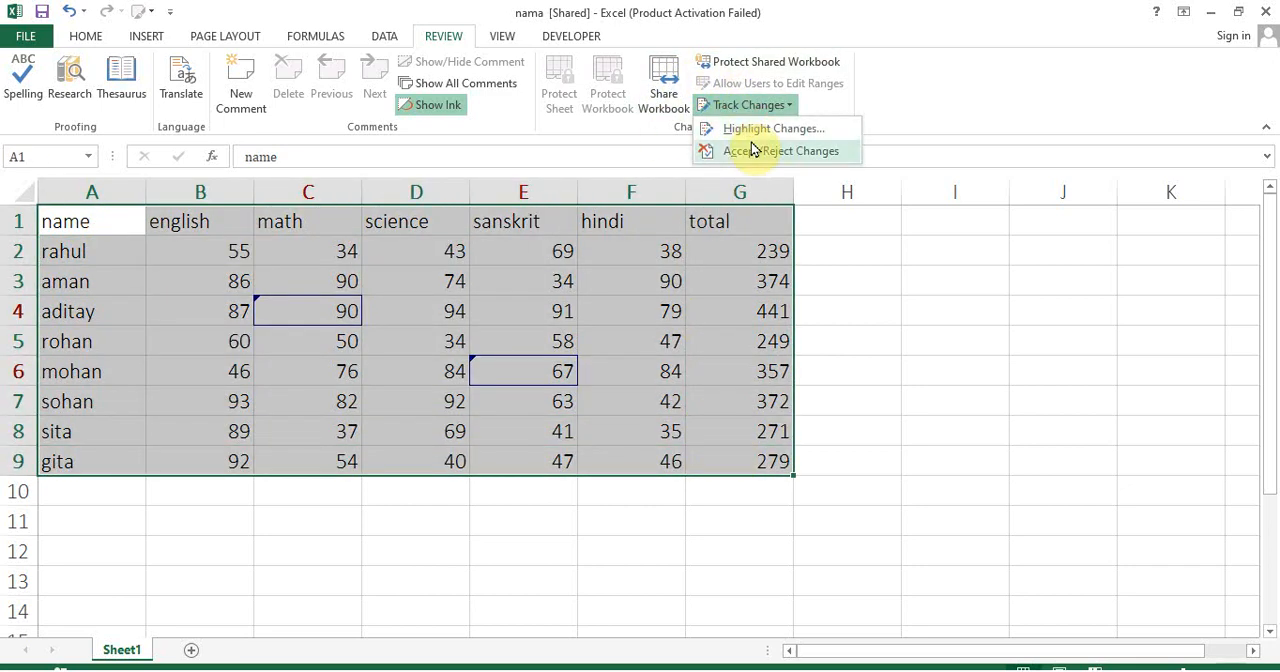
click(745, 128)
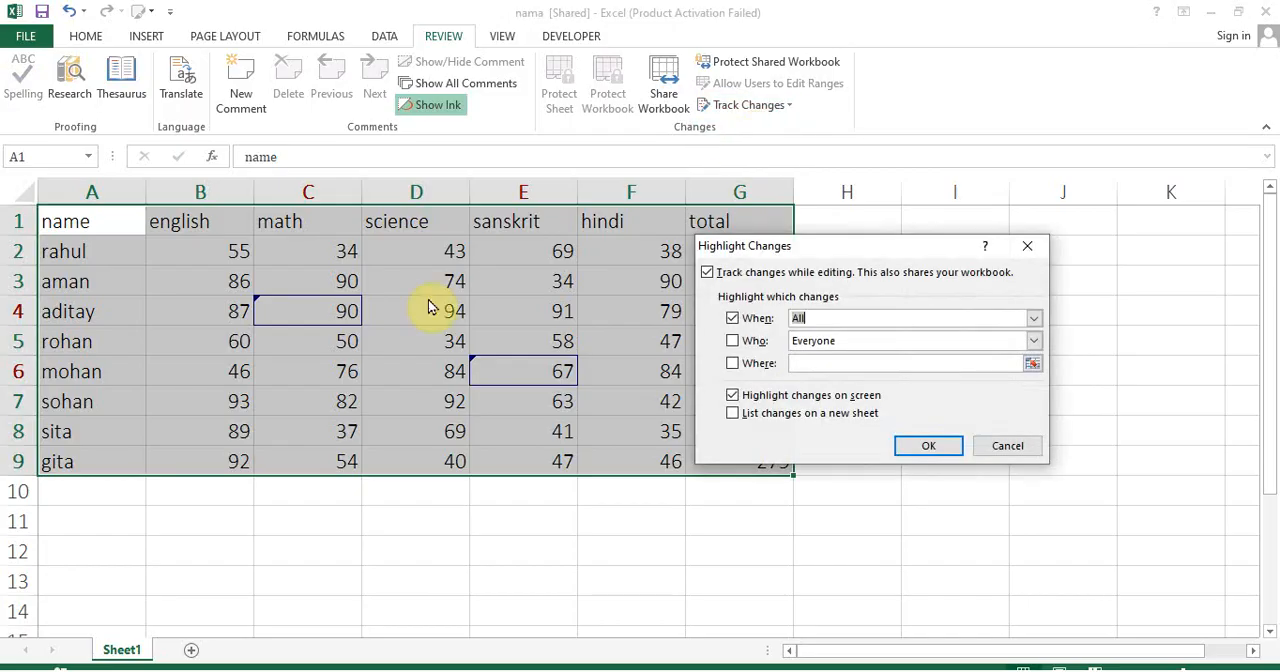
click(710, 275)
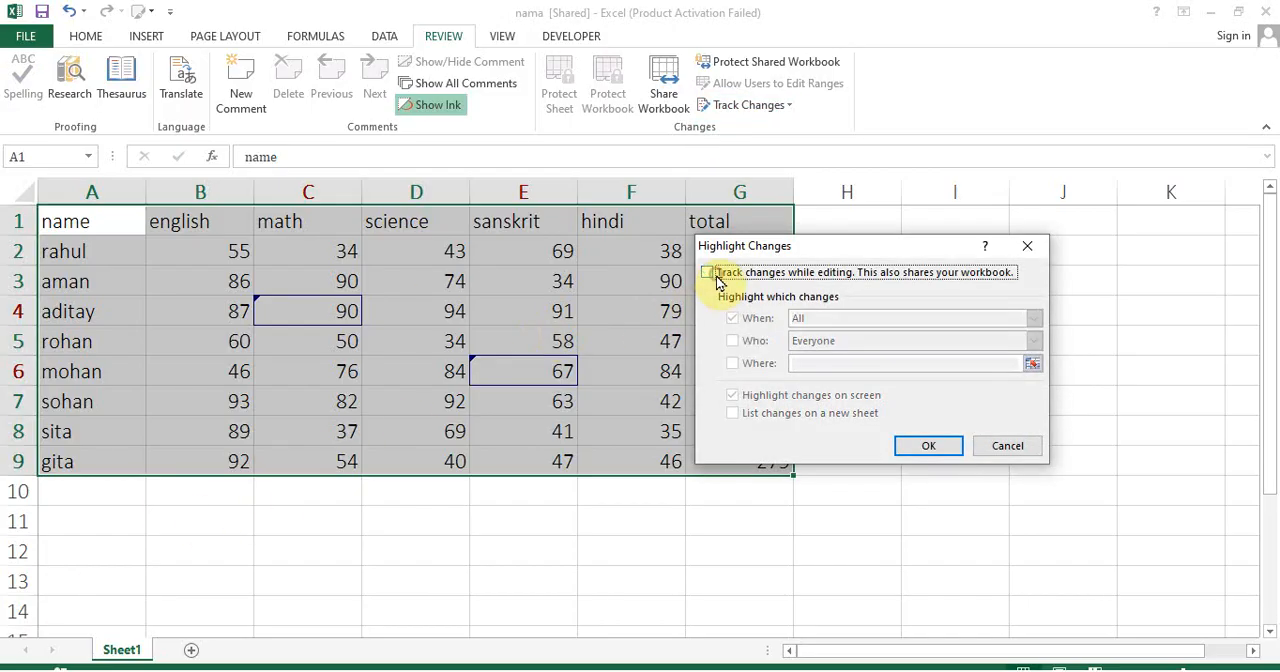
click(912, 449)
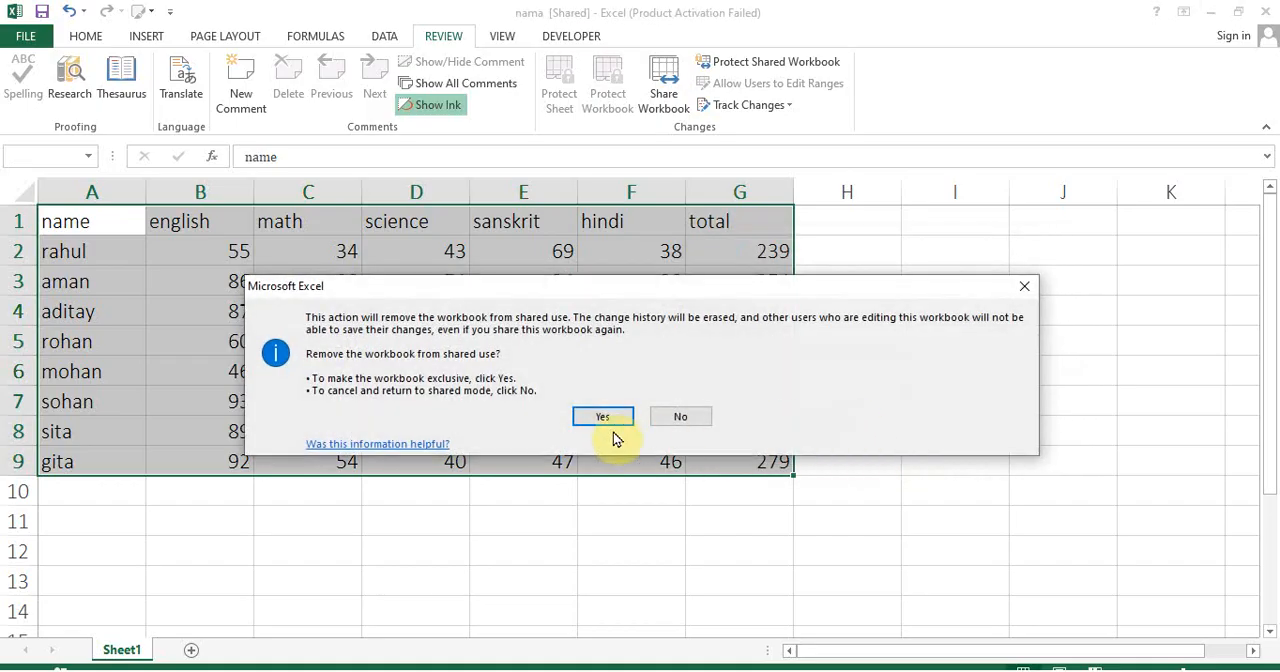
click(603, 418)
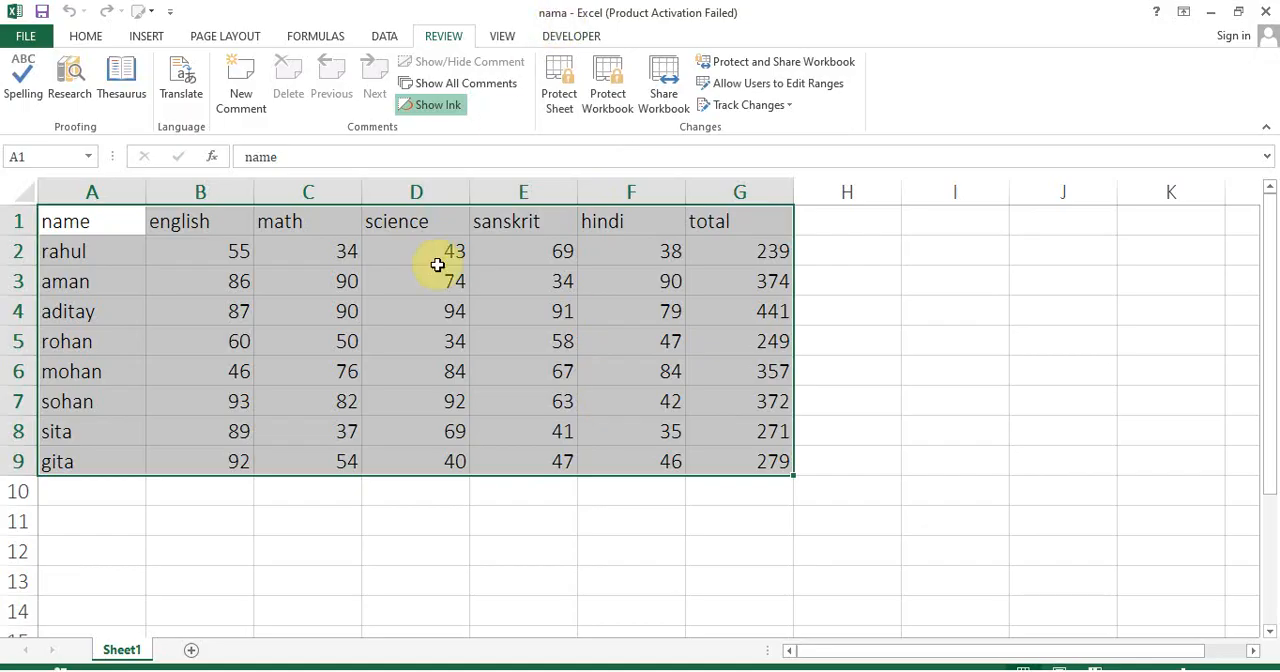
Set the math mark in C4 to 23
click(296, 320)
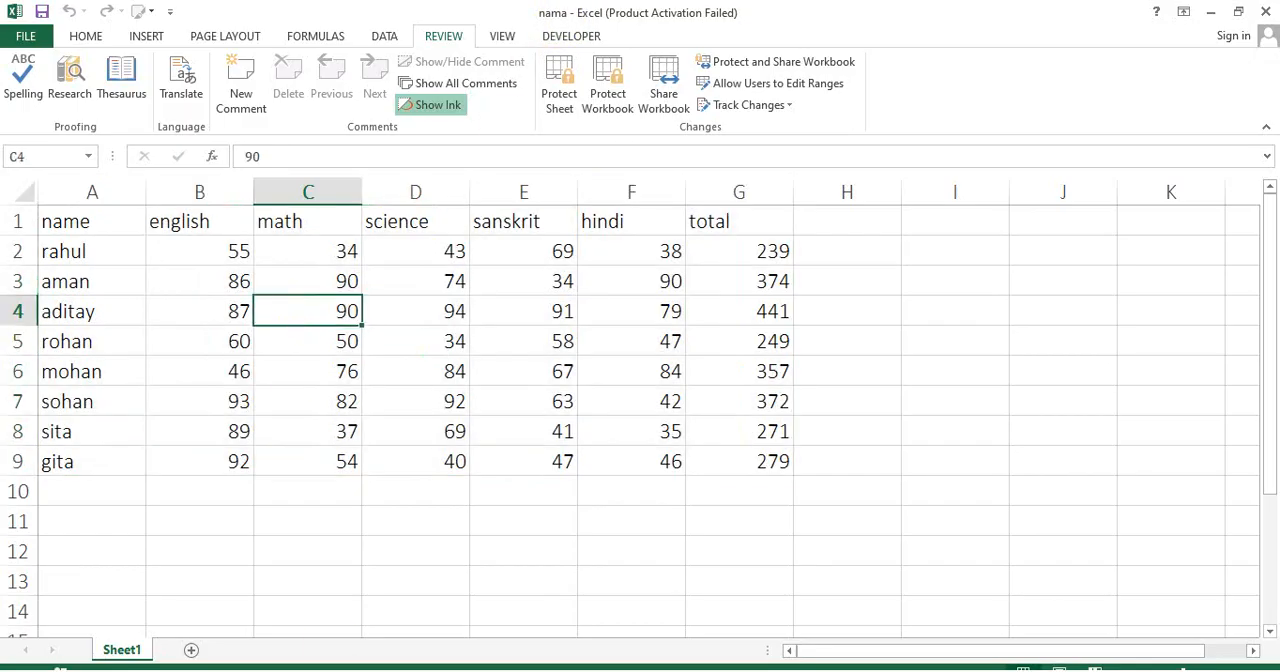
text(23)
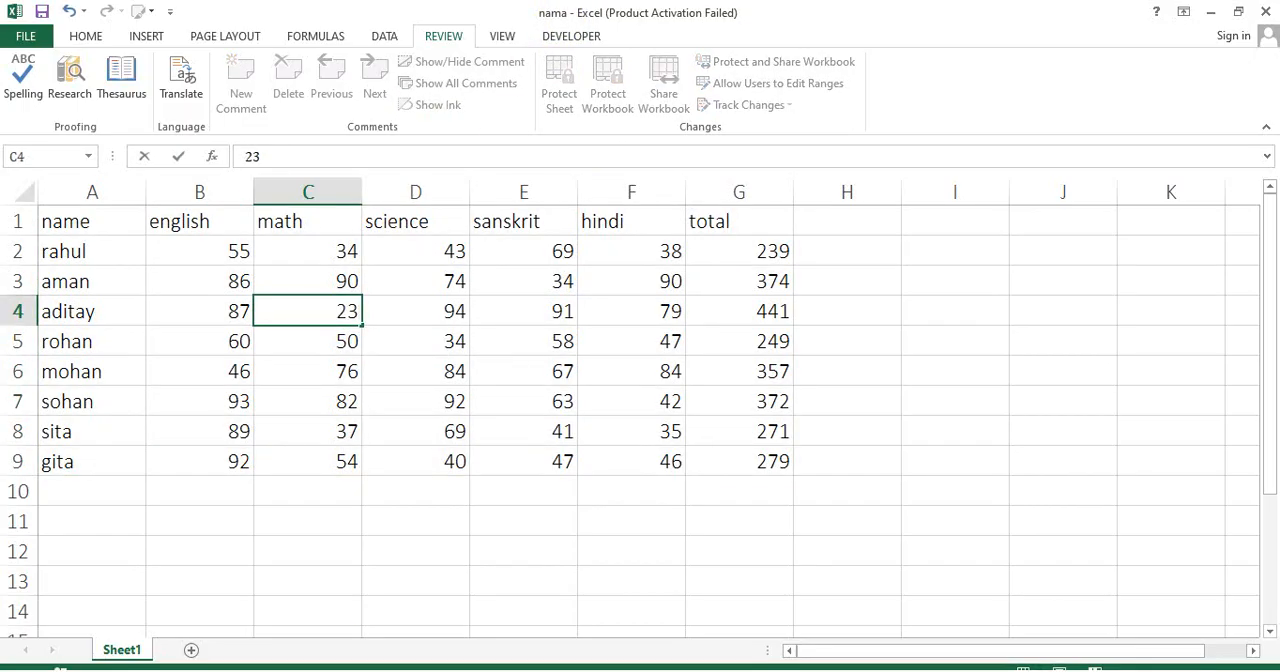
key(Return)
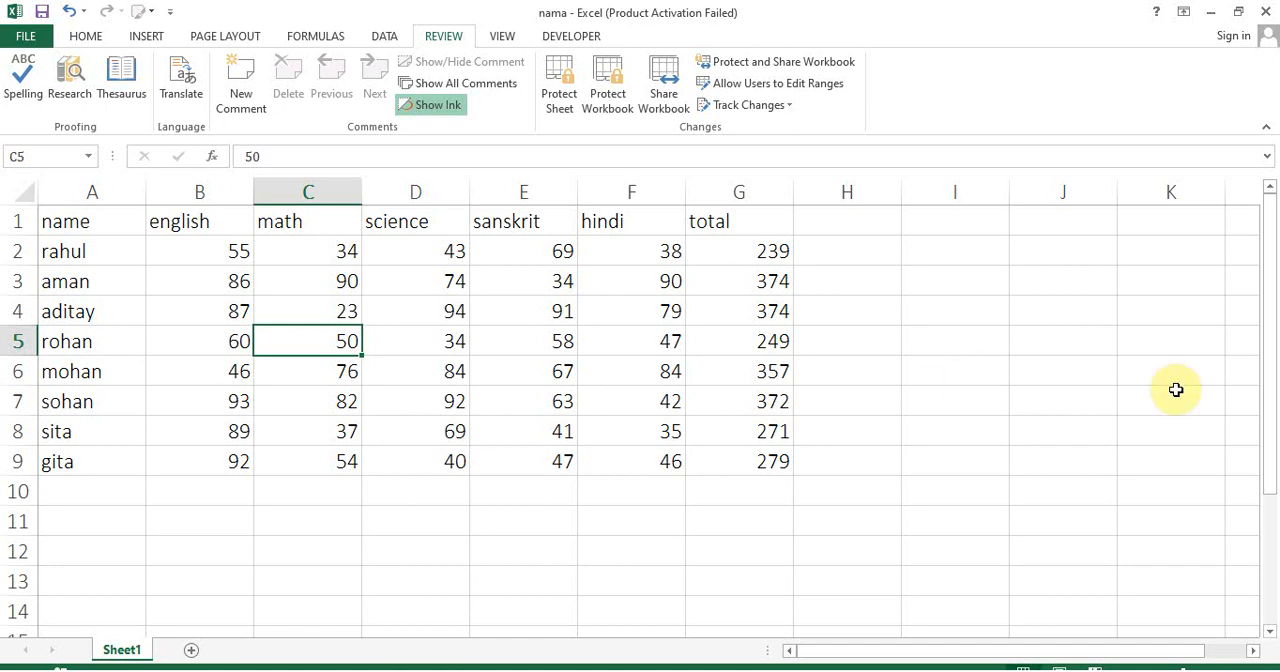
Turn on change tracking again for all changes, with on-screen highlighting, and confirm saving the workbook as shared
click(752, 108)
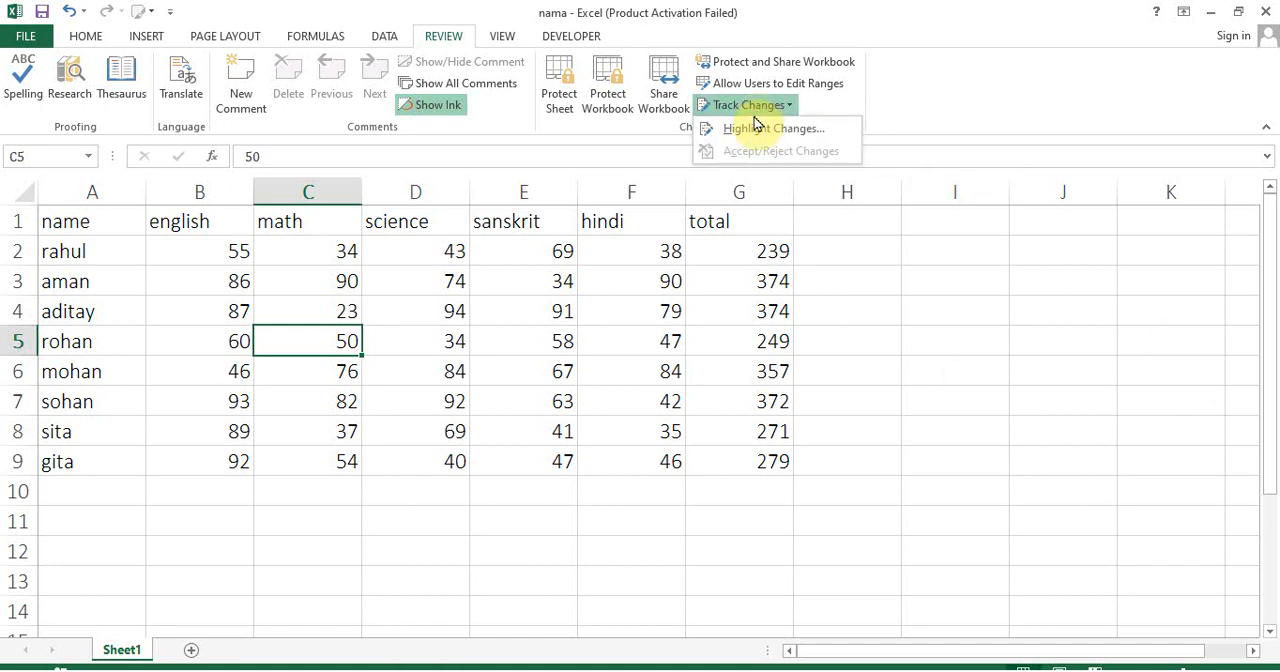
click(752, 127)
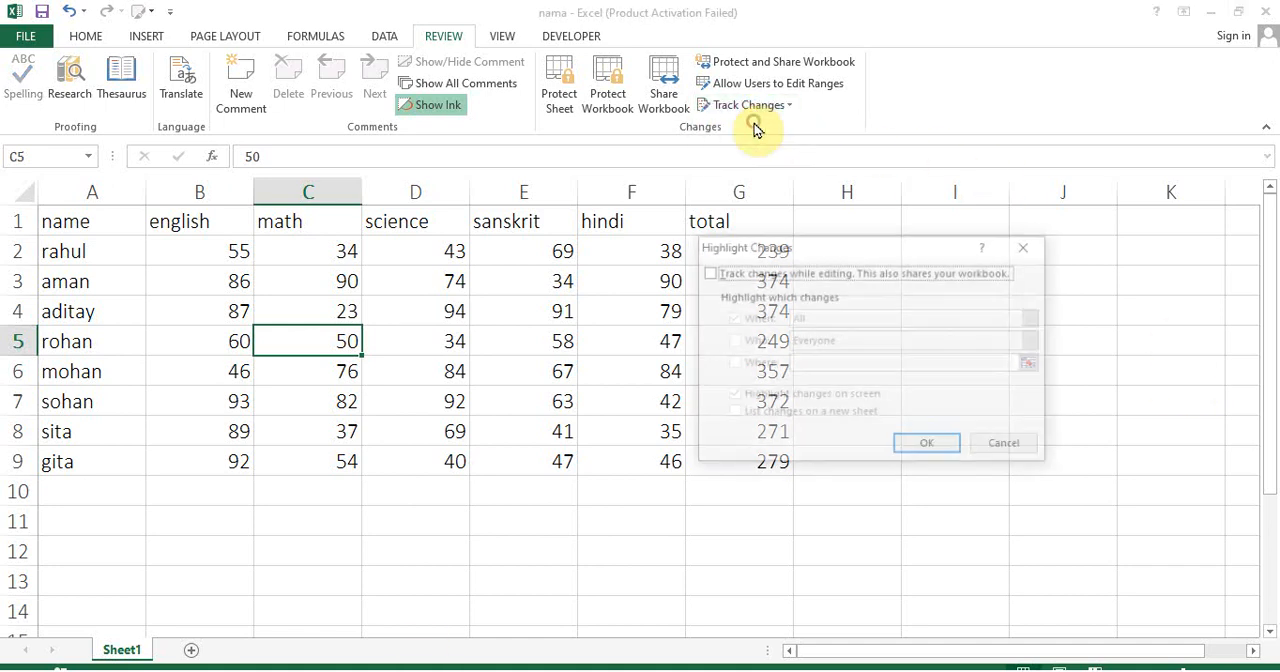
click(718, 272)
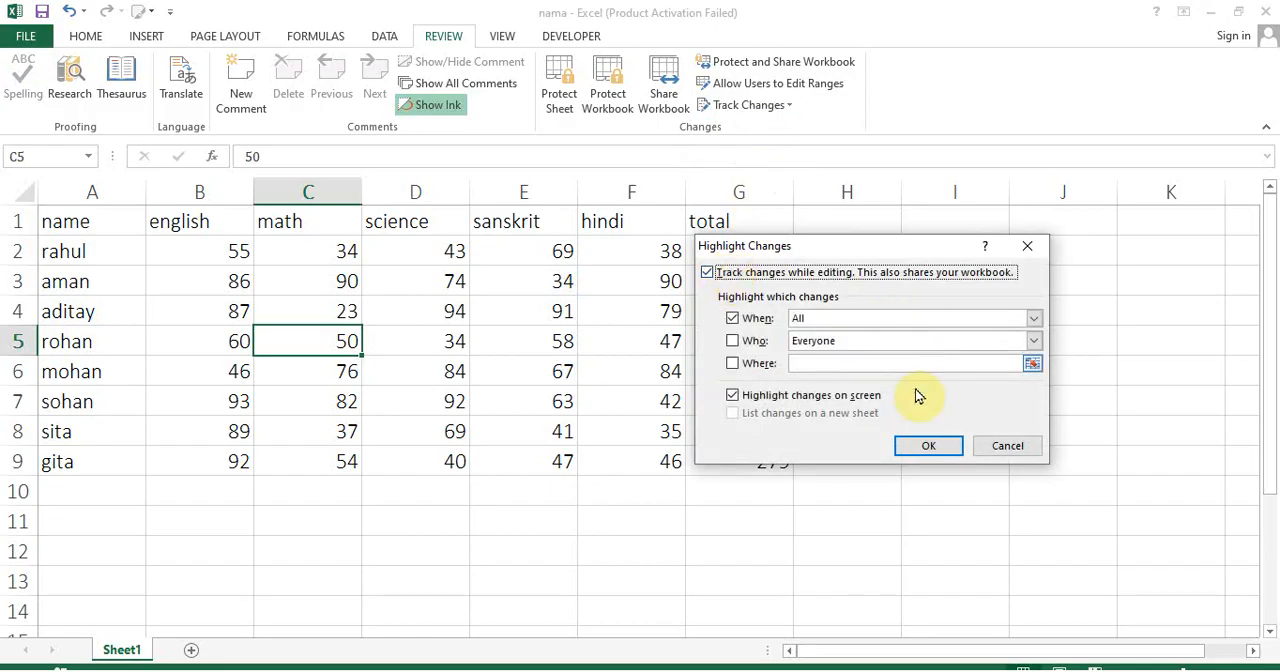
click(928, 445)
click(605, 387)
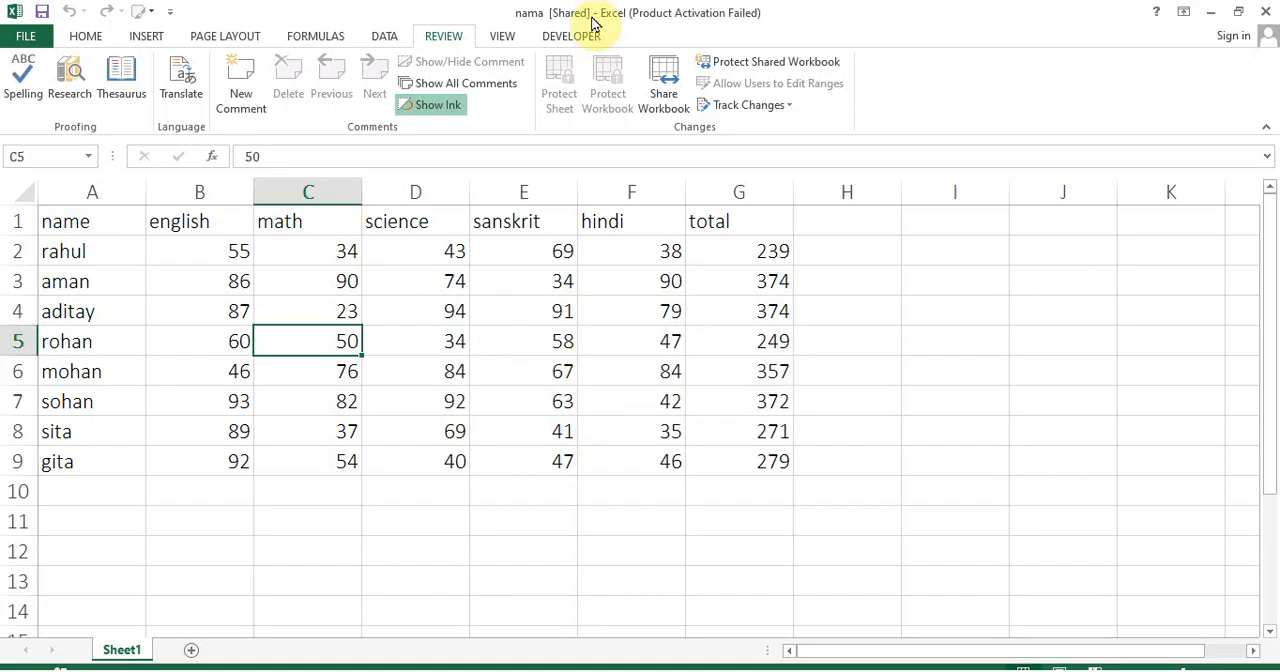
click(764, 105)
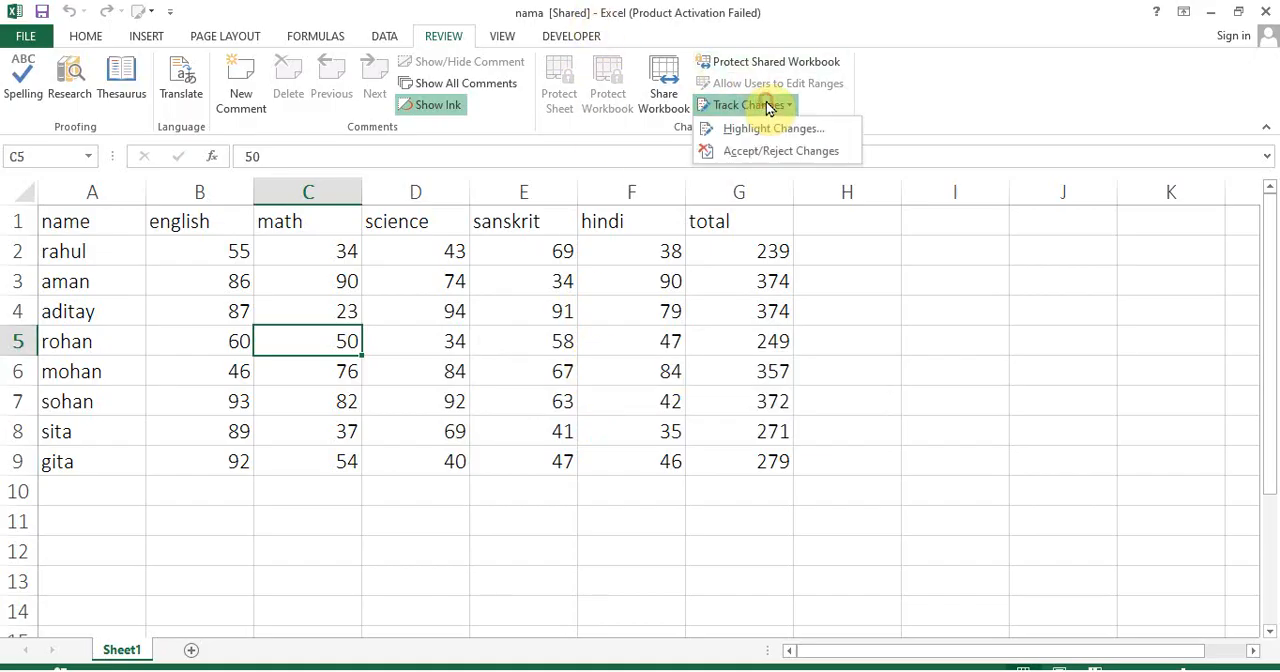
click(761, 129)
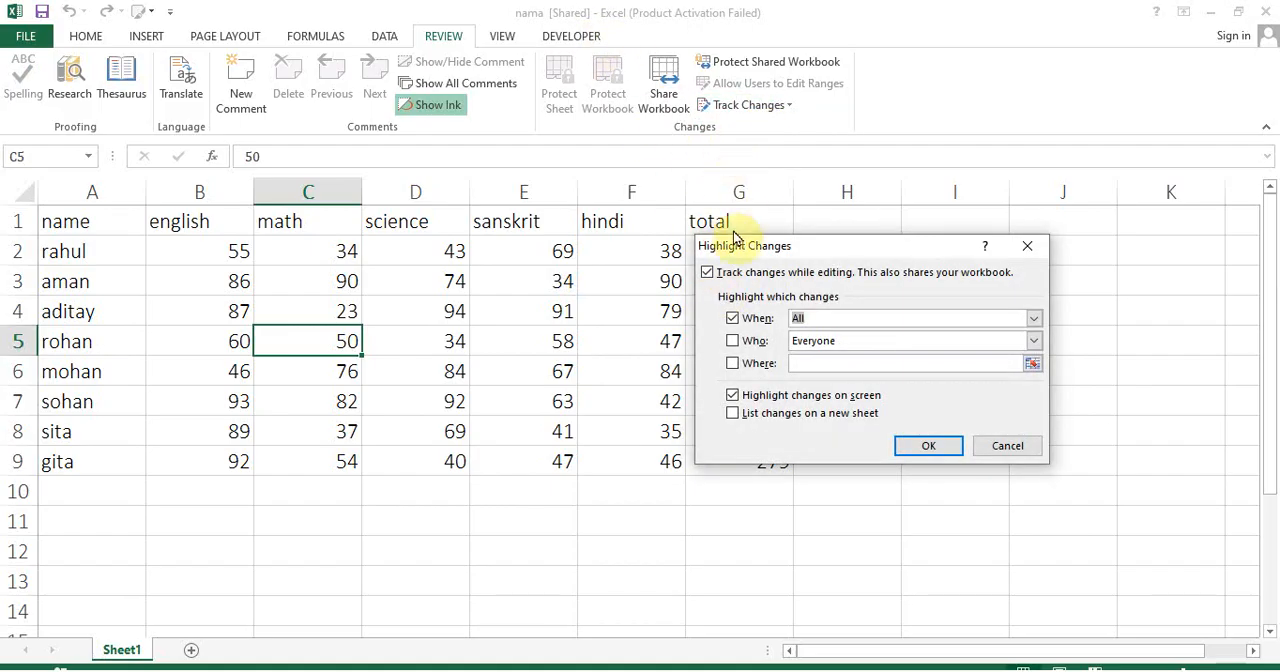
click(1007, 447)
Disallow changes by more than one user at the same time and confirm removing the workbook from shared use
click(666, 80)
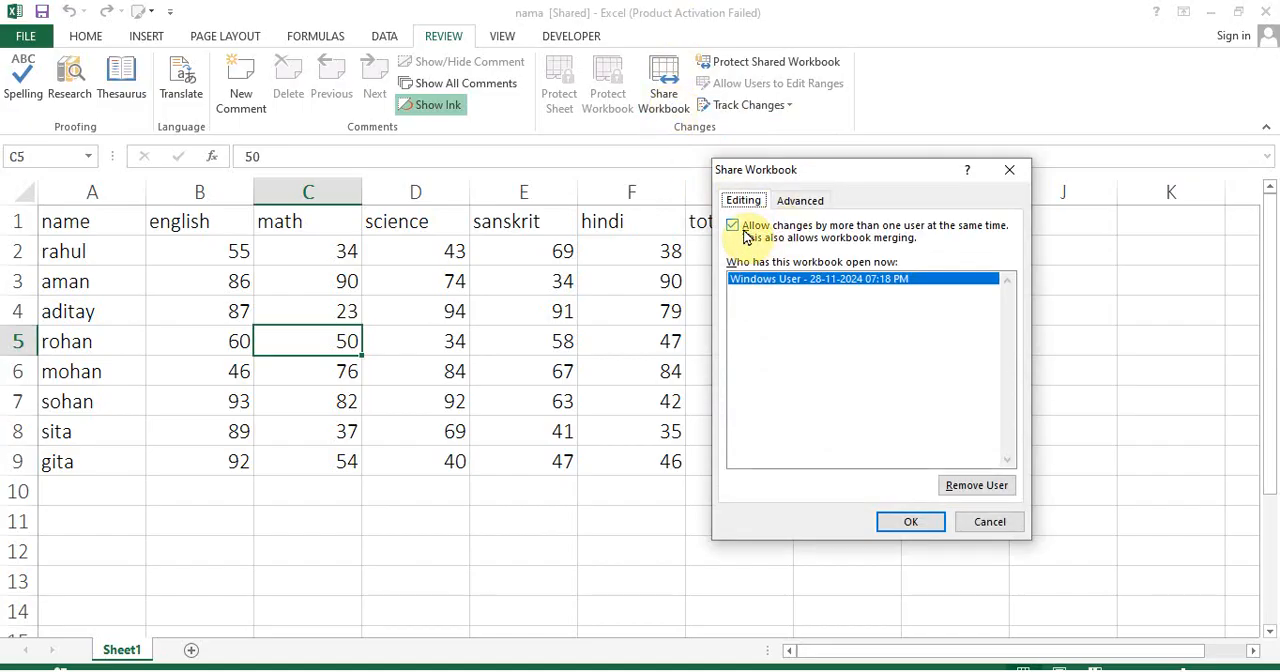
click(745, 233)
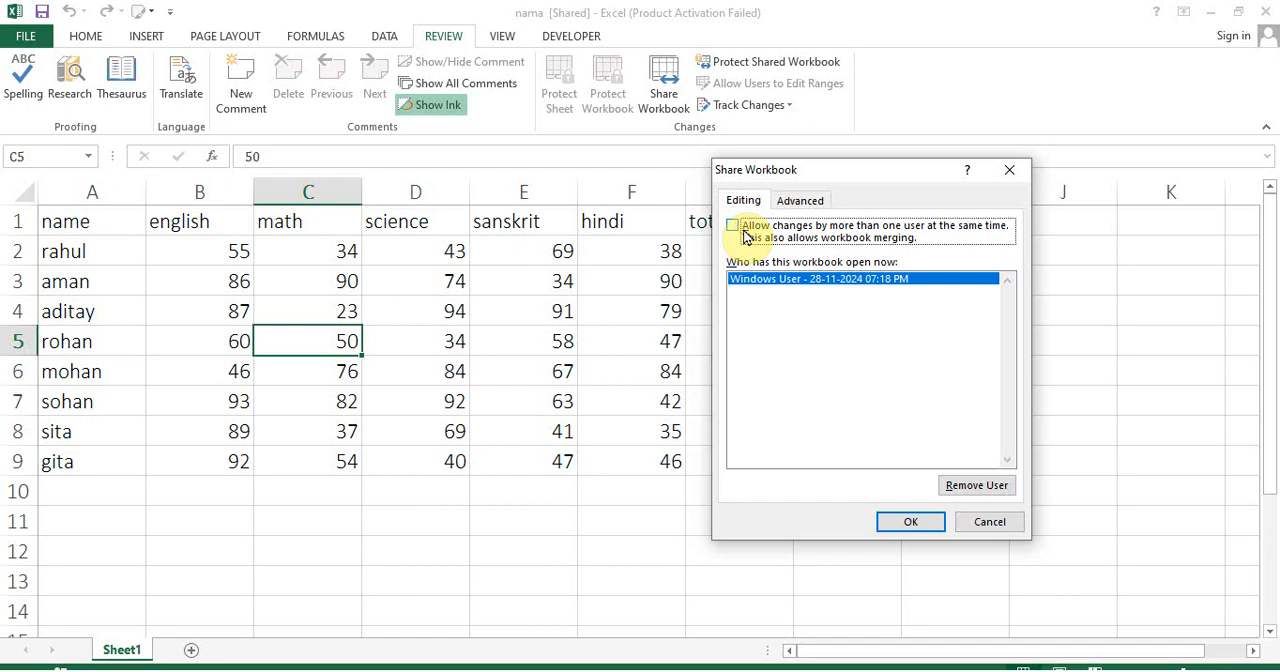
click(903, 522)
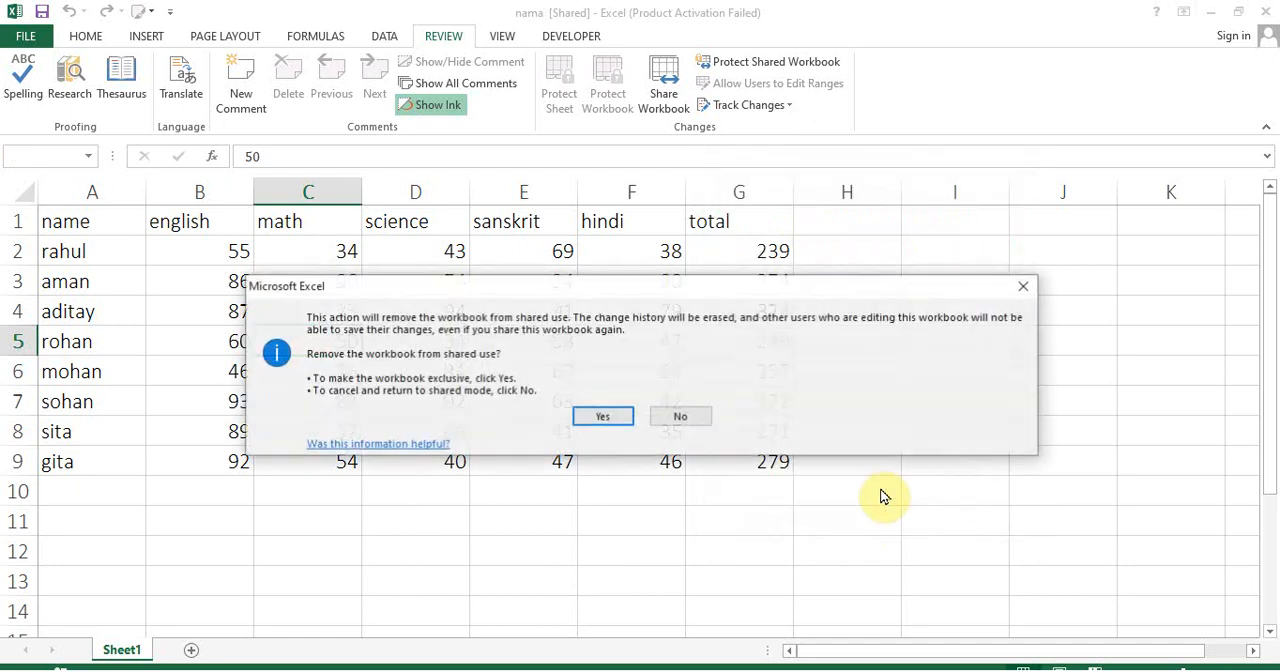
click(604, 416)
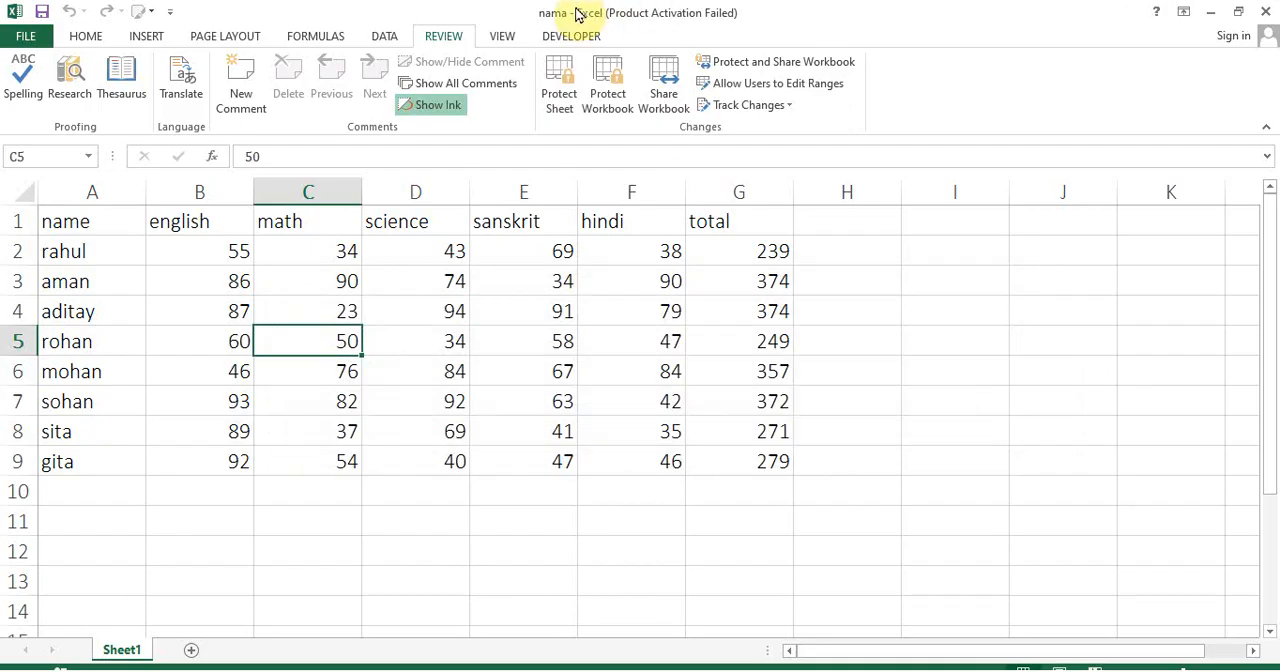
Set the sanskrit mark in E4 to 21
click(474, 322)
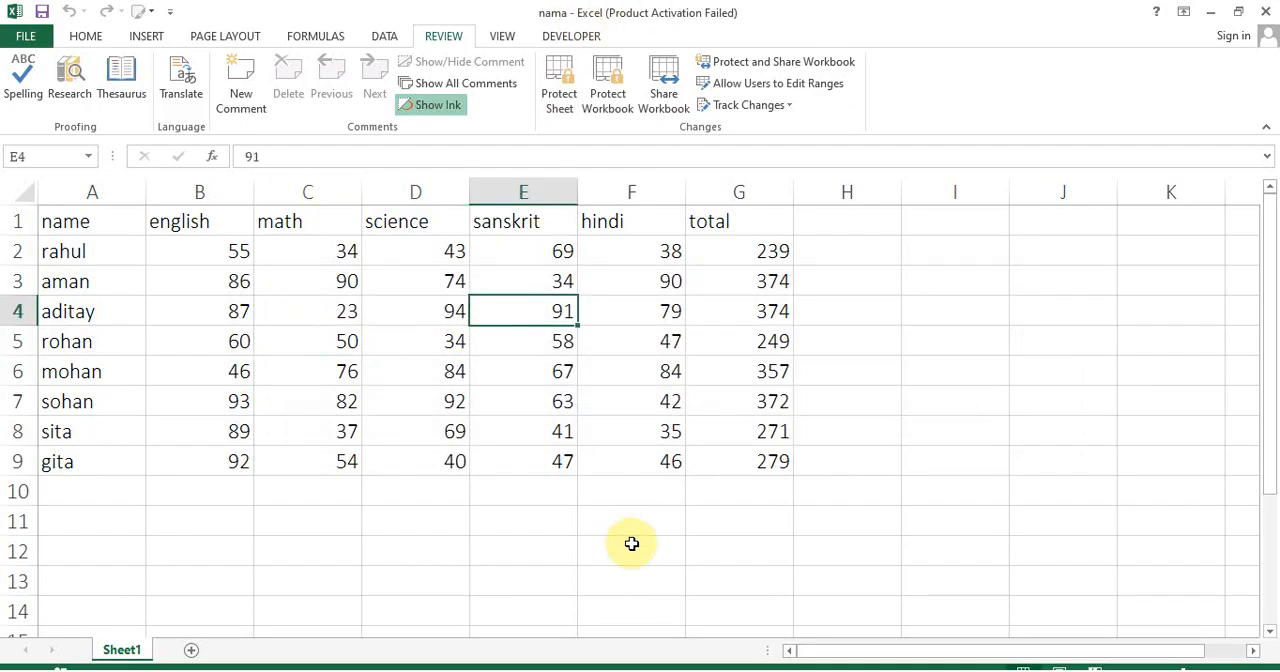
text(21)
click(634, 452)
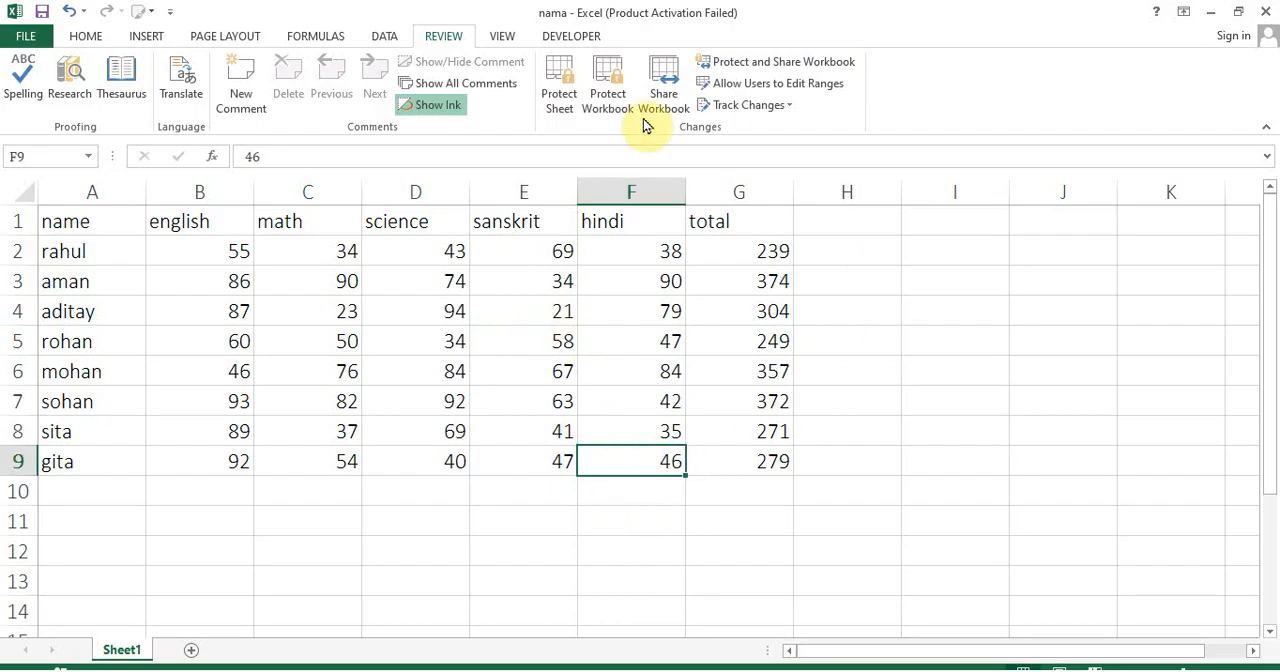
Protect the sheet with a password, allowing only selection of locked and unlocked cells, and re-enter the password to confirm
click(549, 113)
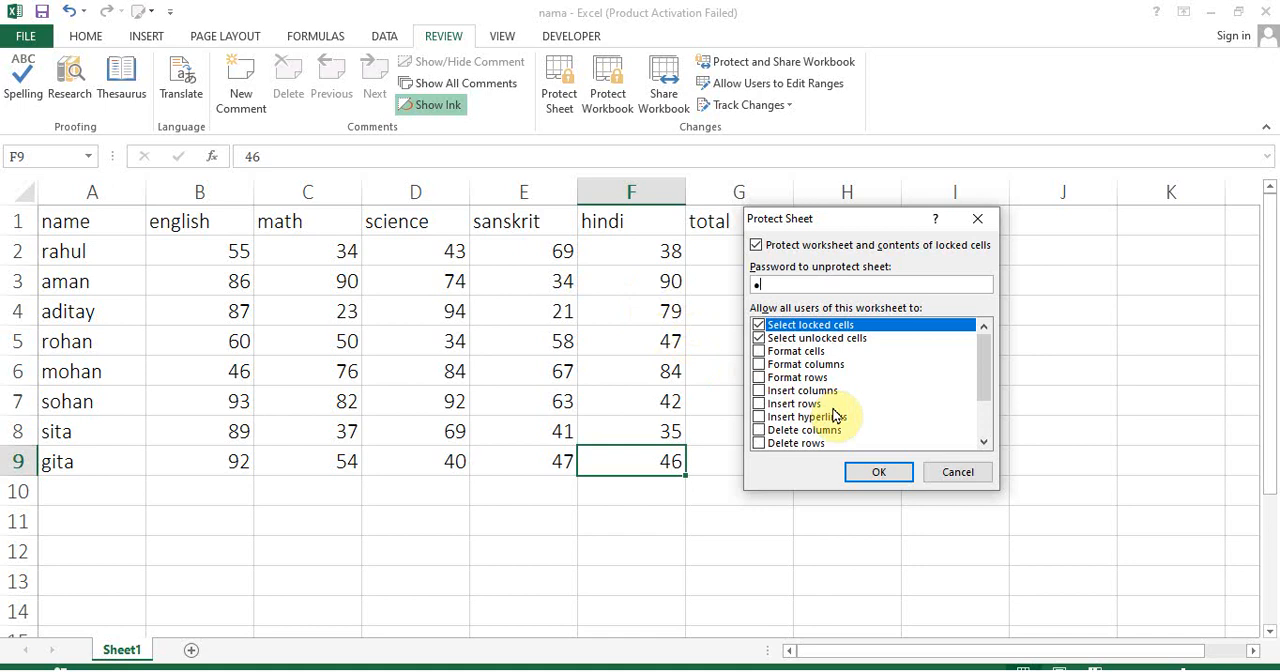
click(872, 480)
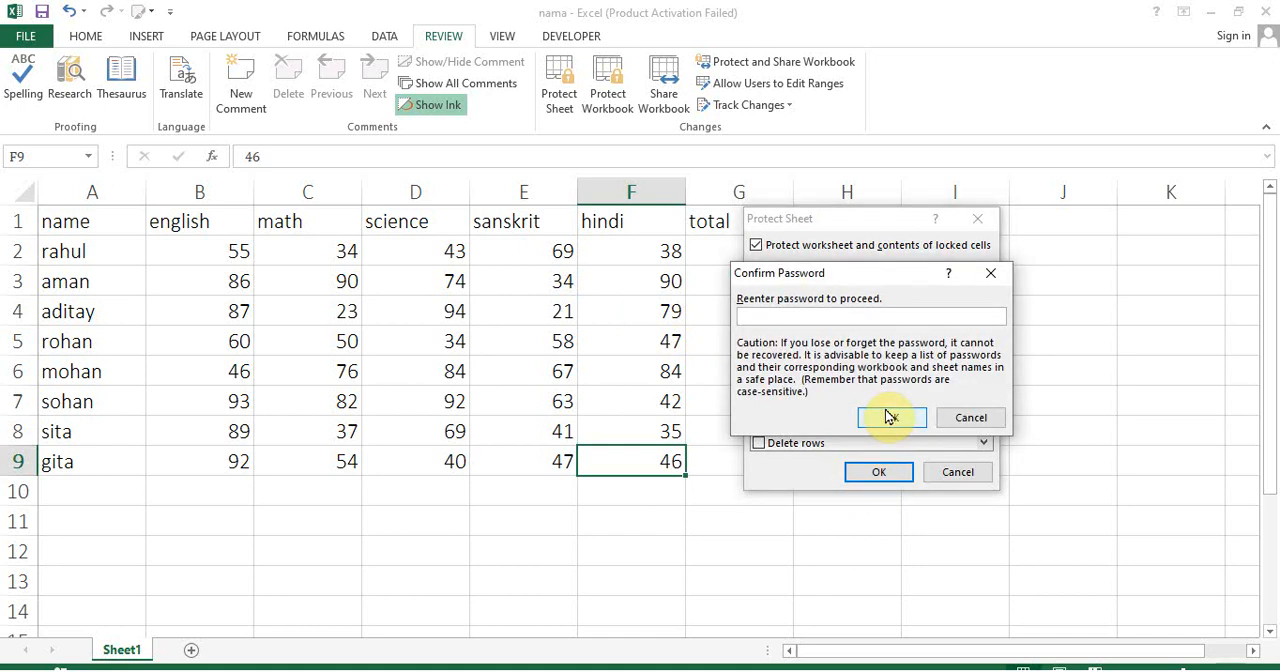
click(889, 417)
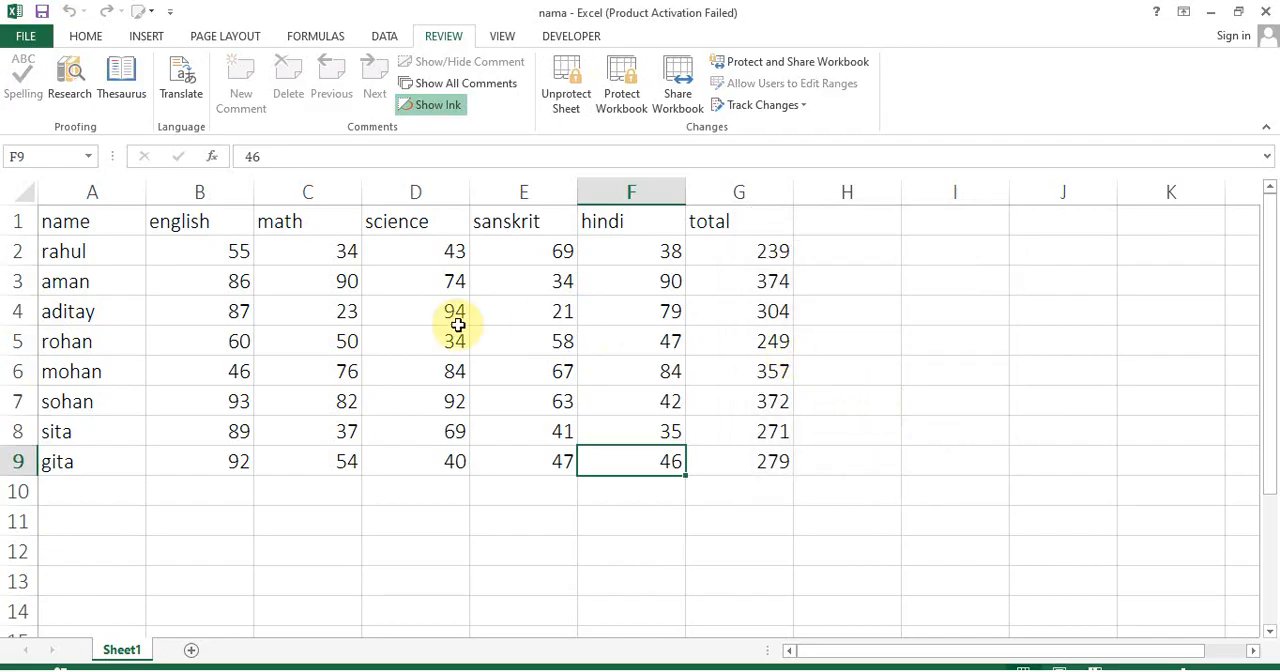
Try to delete the sanskrit mark in E5 on the protected sheet
click(480, 350)
key(Delete)
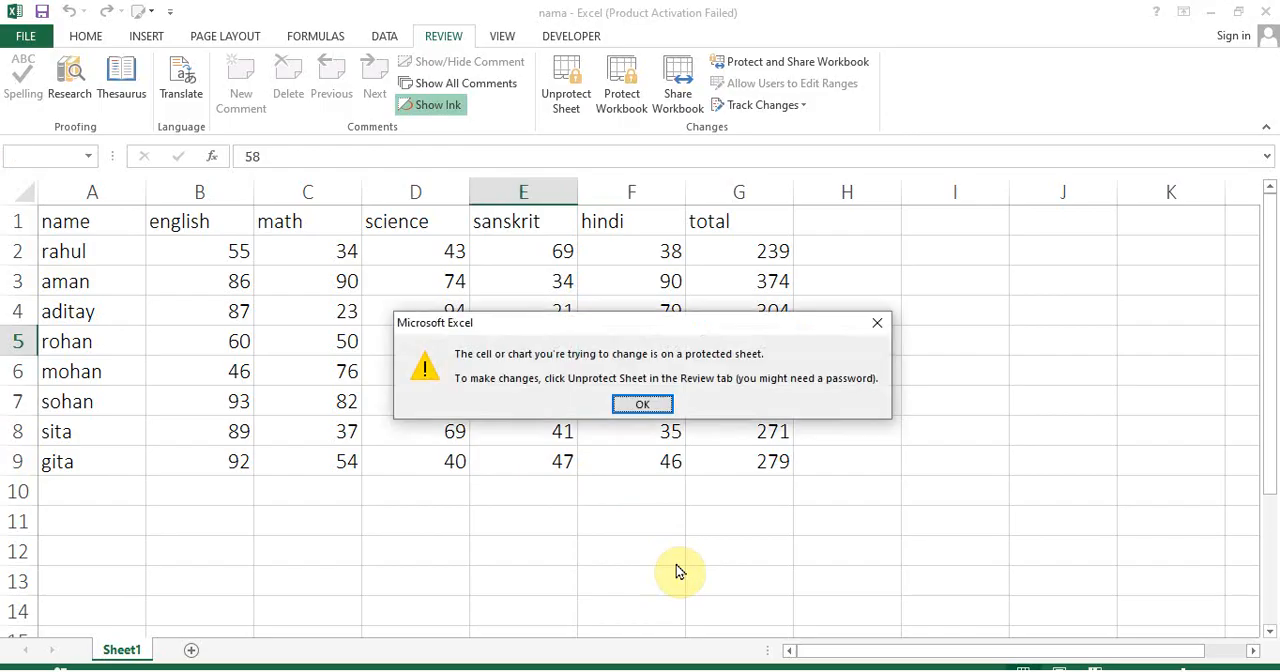
click(643, 405)
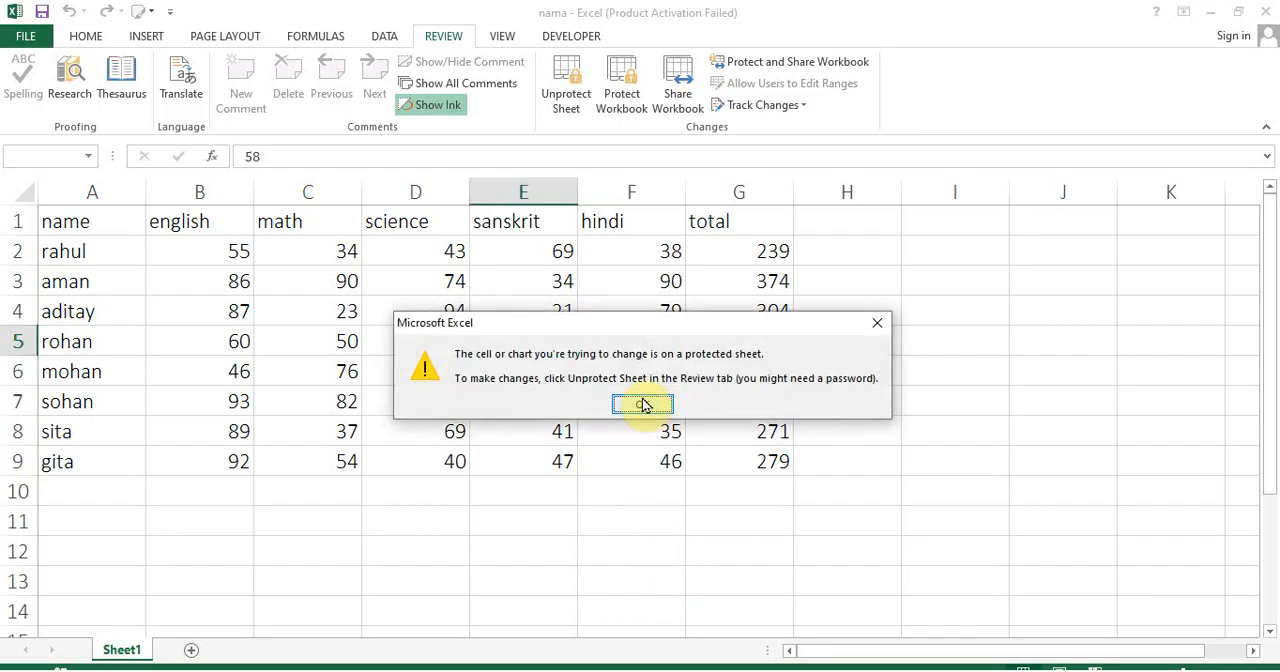
Try to clear the empty cells I9 and E13 outside the marks table, dismissing each alert
click(916, 452)
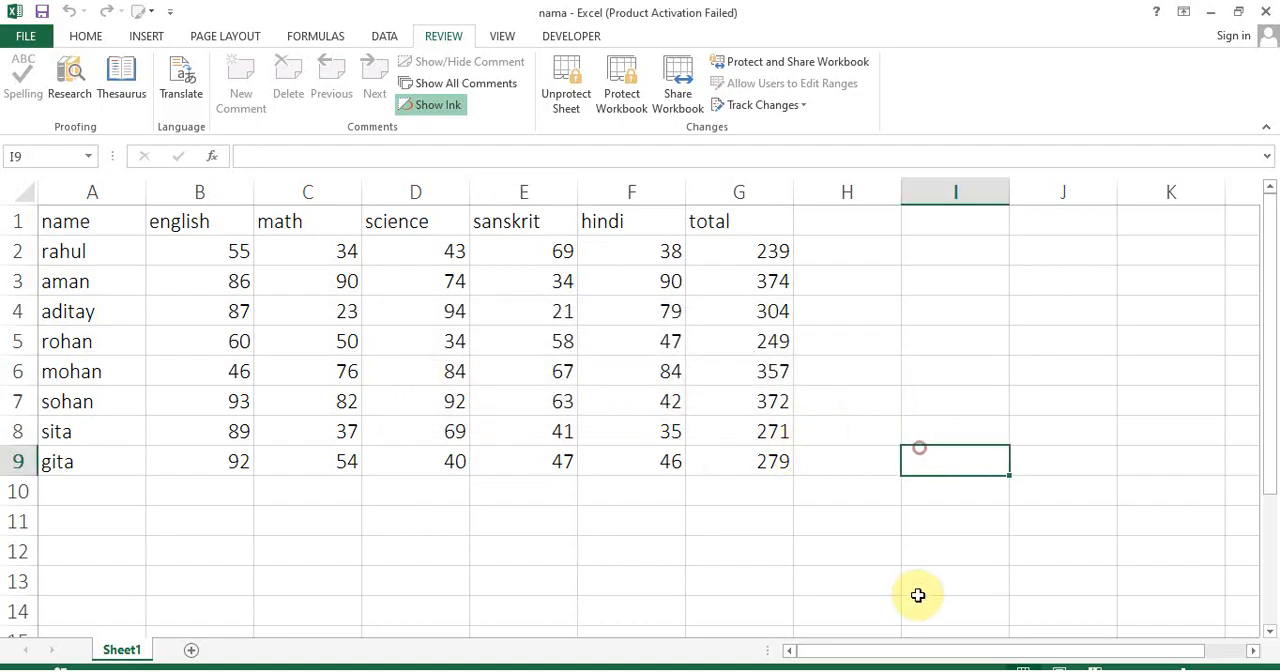
key(Delete)
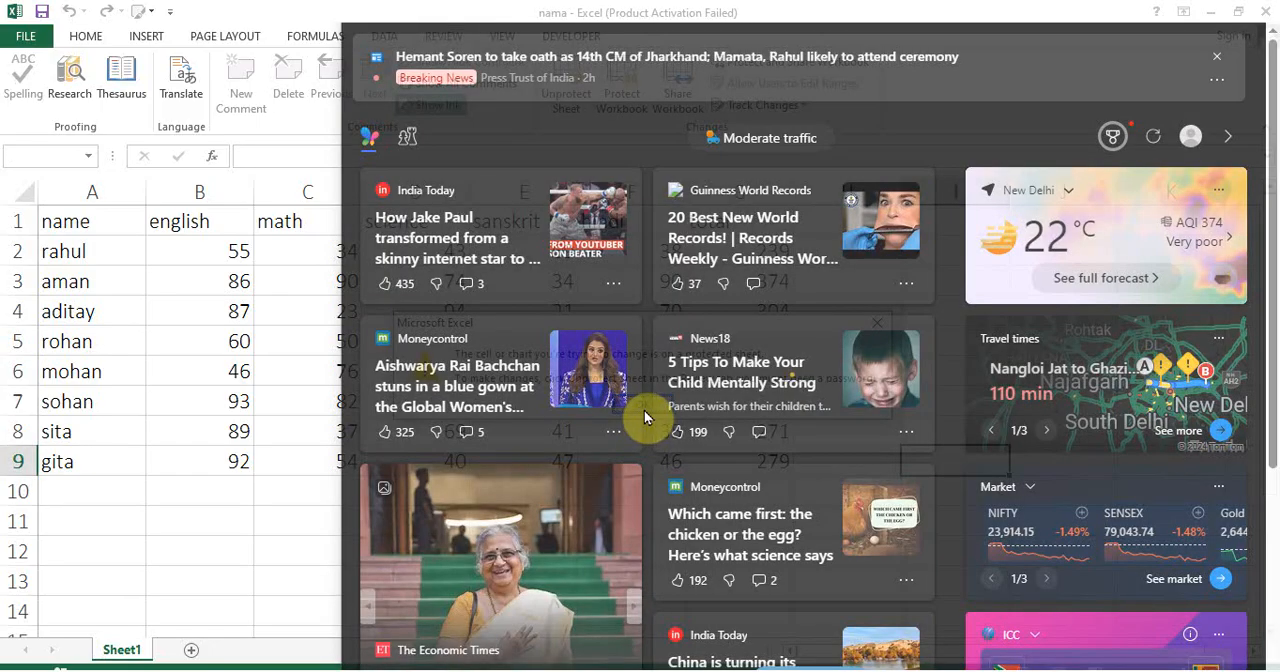
click(2, 567)
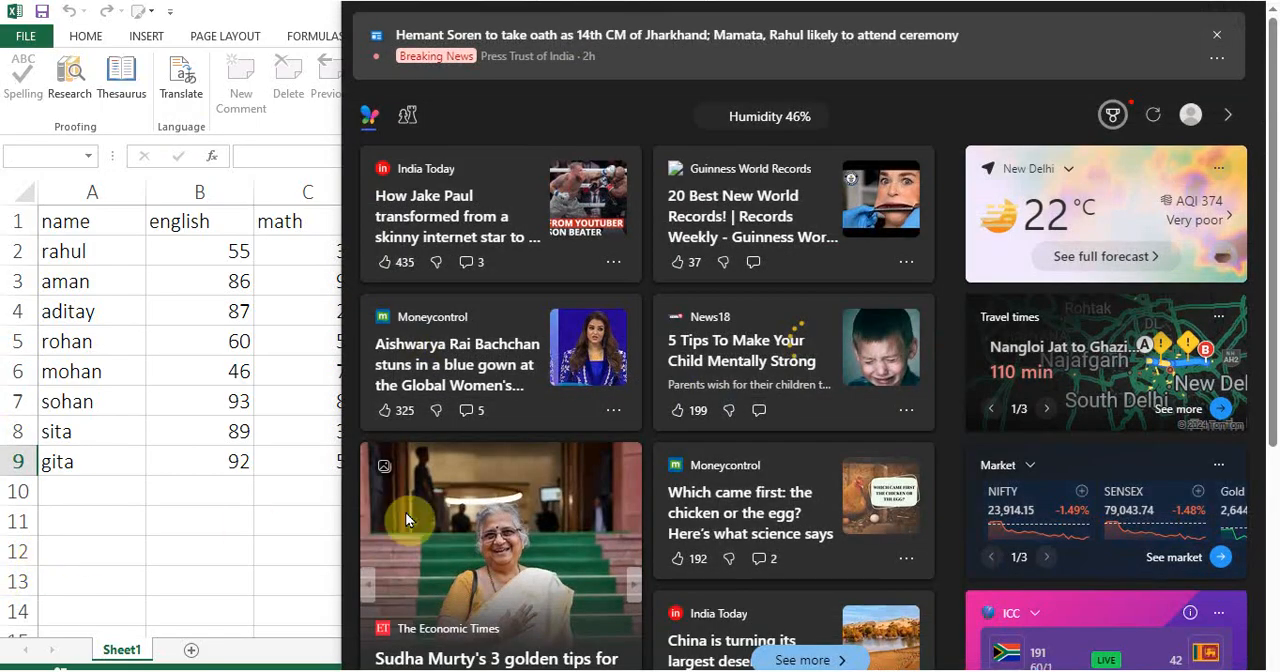
click(251, 523)
click(645, 401)
click(600, 558)
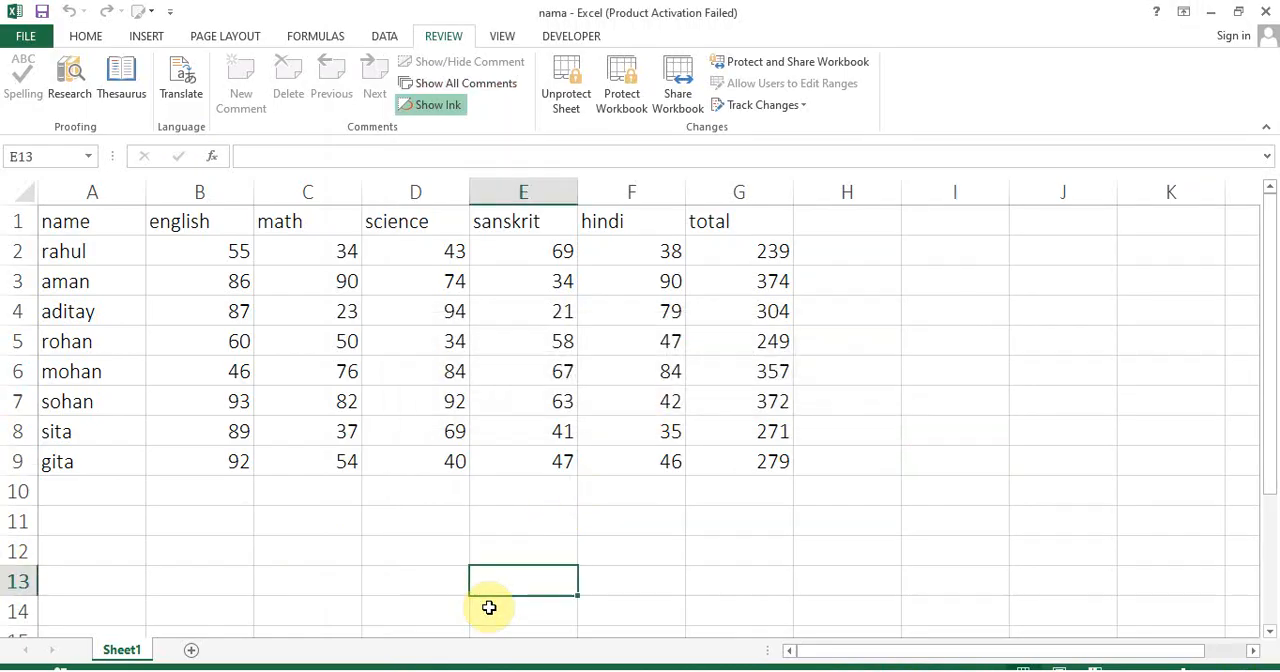
key(Delete)
click(659, 401)
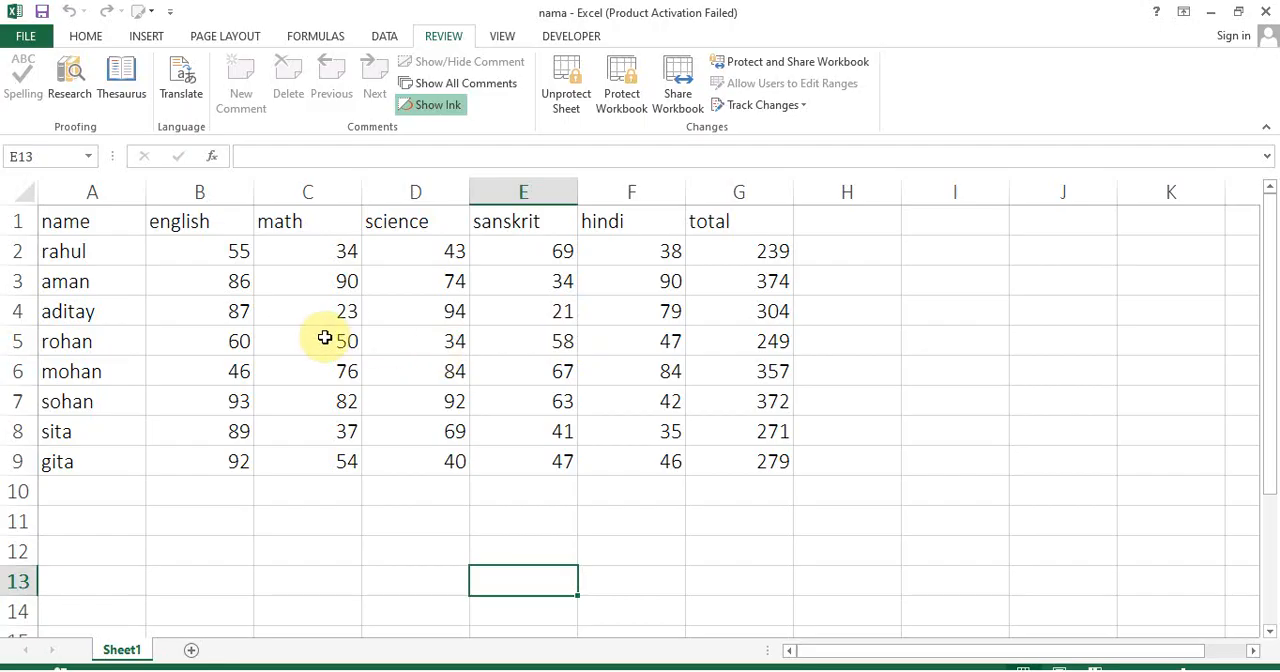
Unprotect the sheet by entering the sheet password
click(565, 88)
text(123)
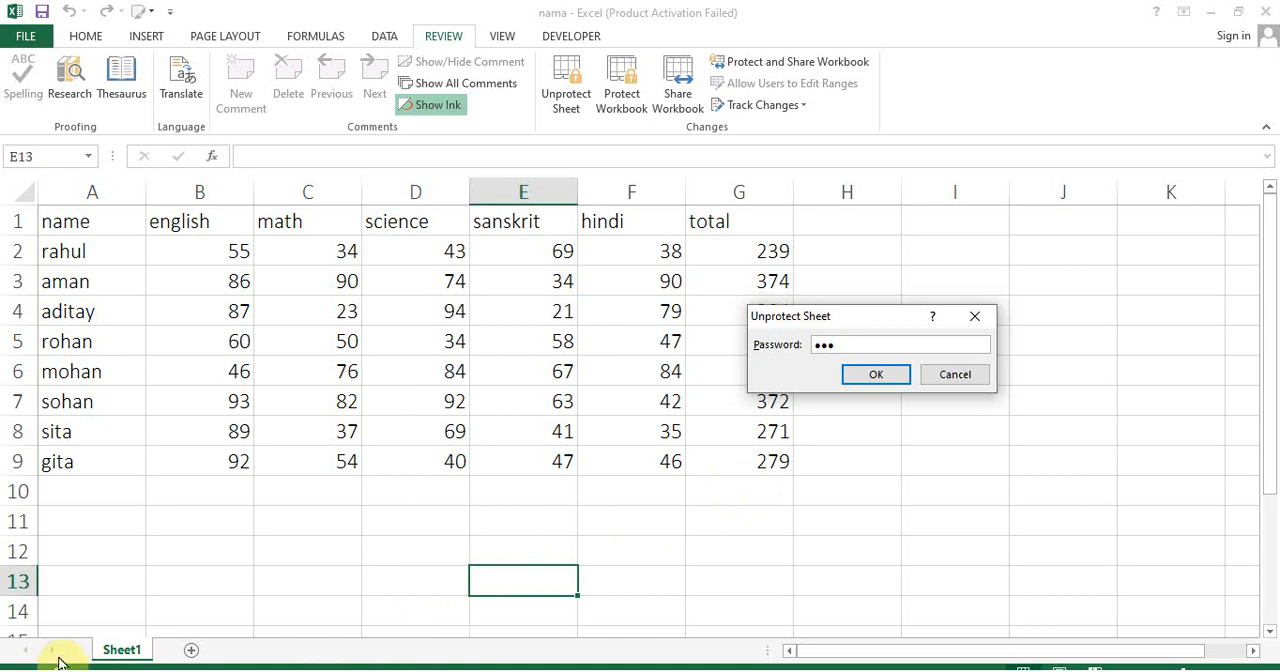
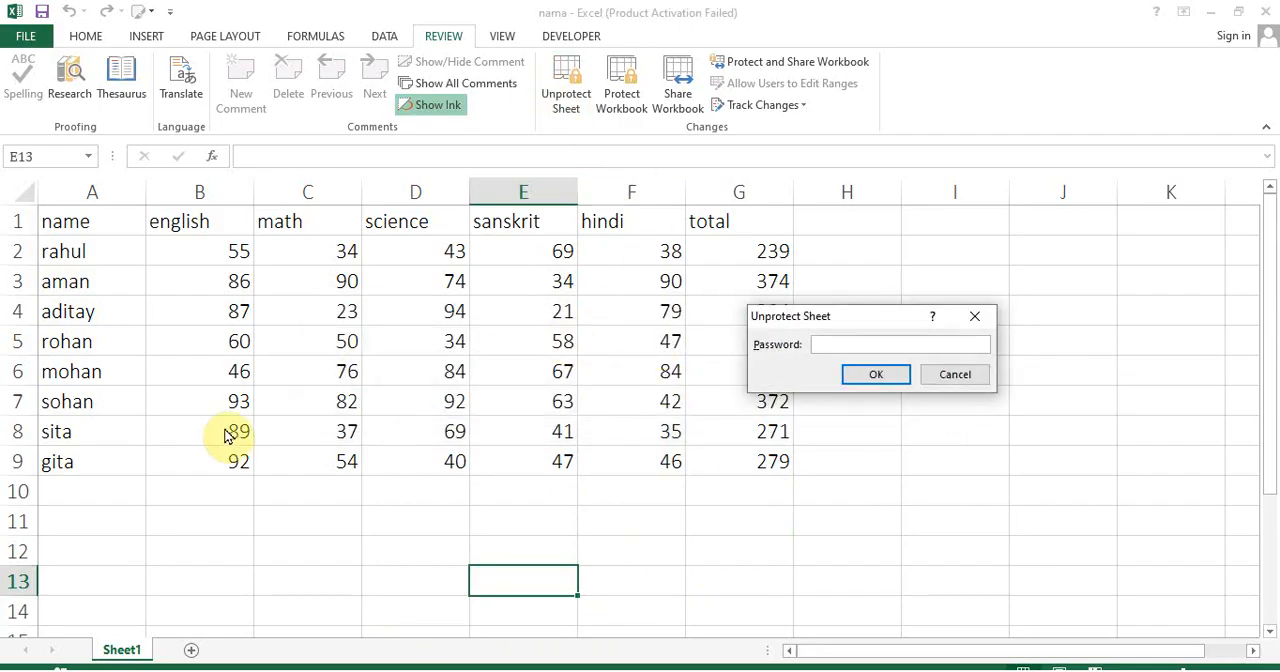
Finish unprotecting the sheet and change the marks in D8 to 65, C5 to 23 and F5 to 43
click(874, 377)
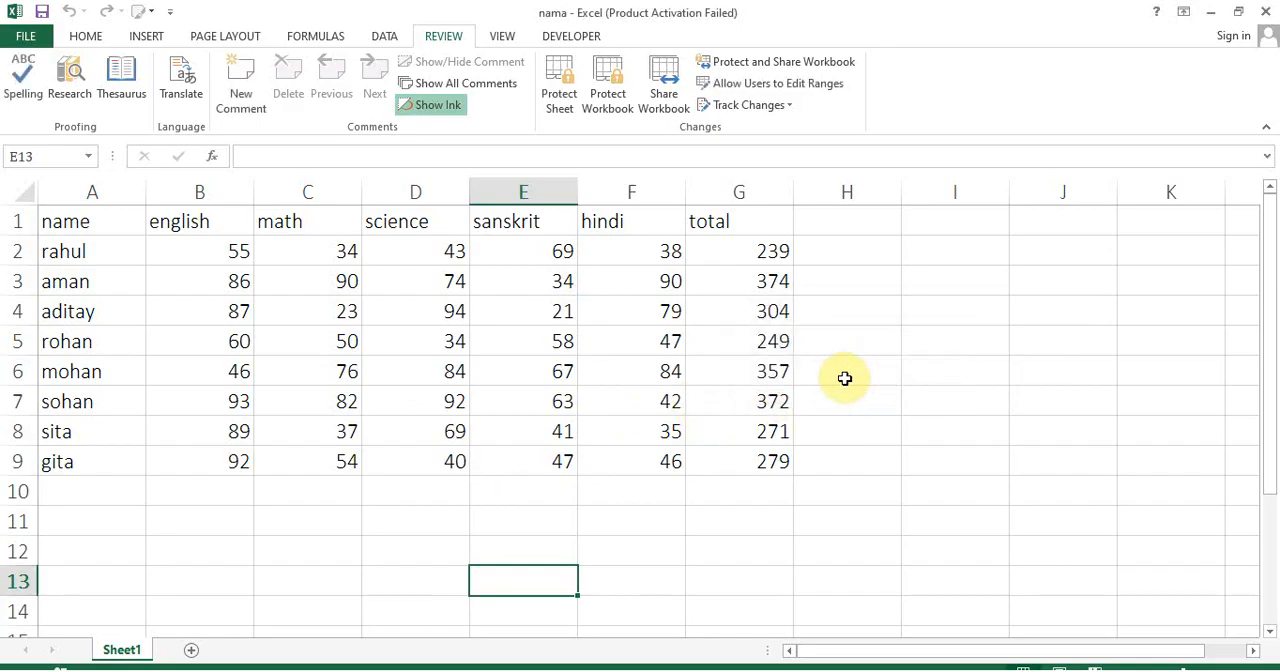
click(397, 443)
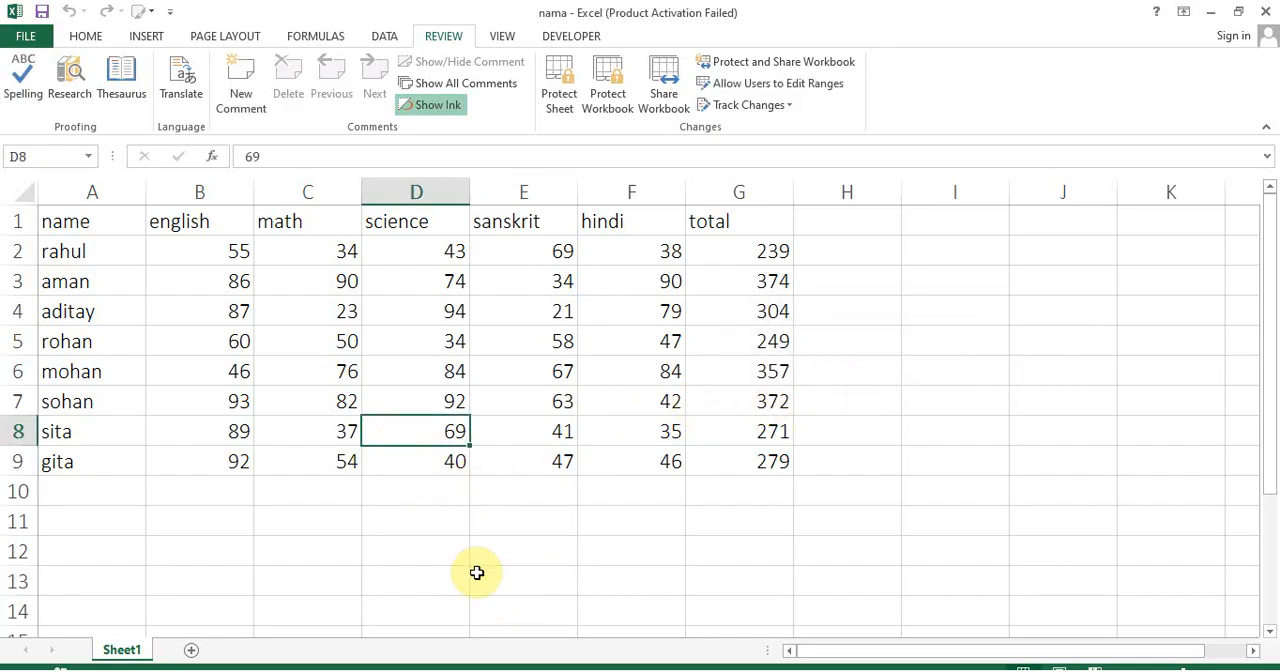
text(65)
click(294, 337)
text(23)
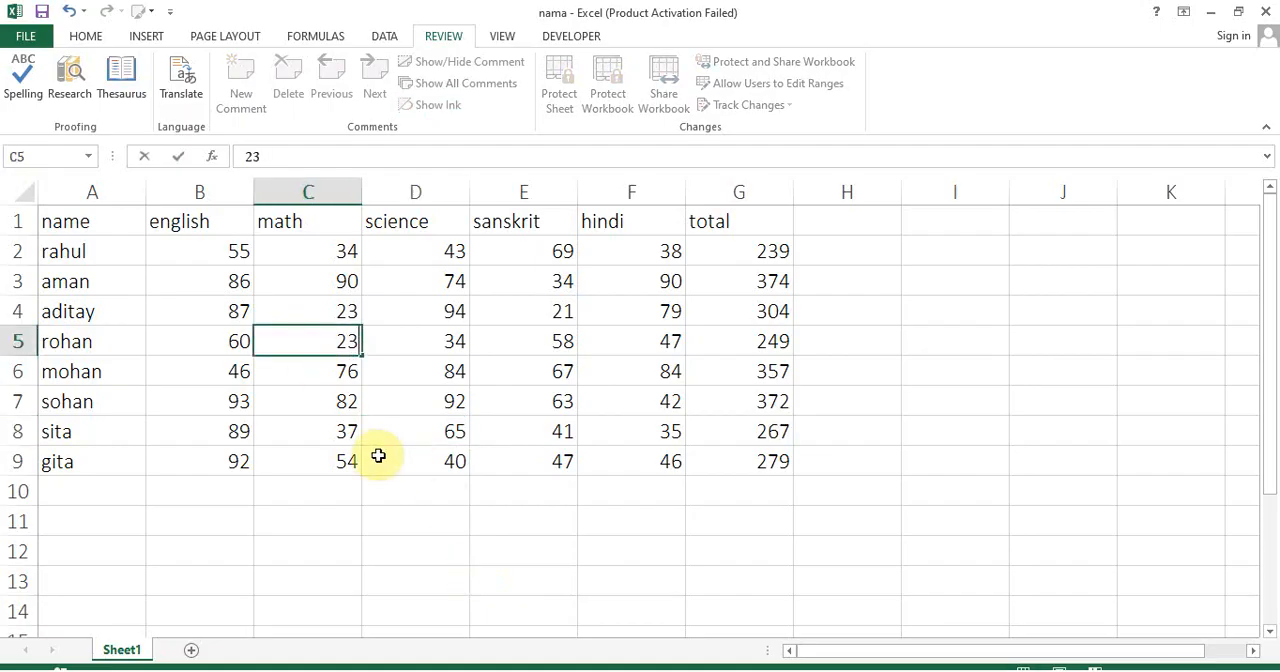
click(600, 352)
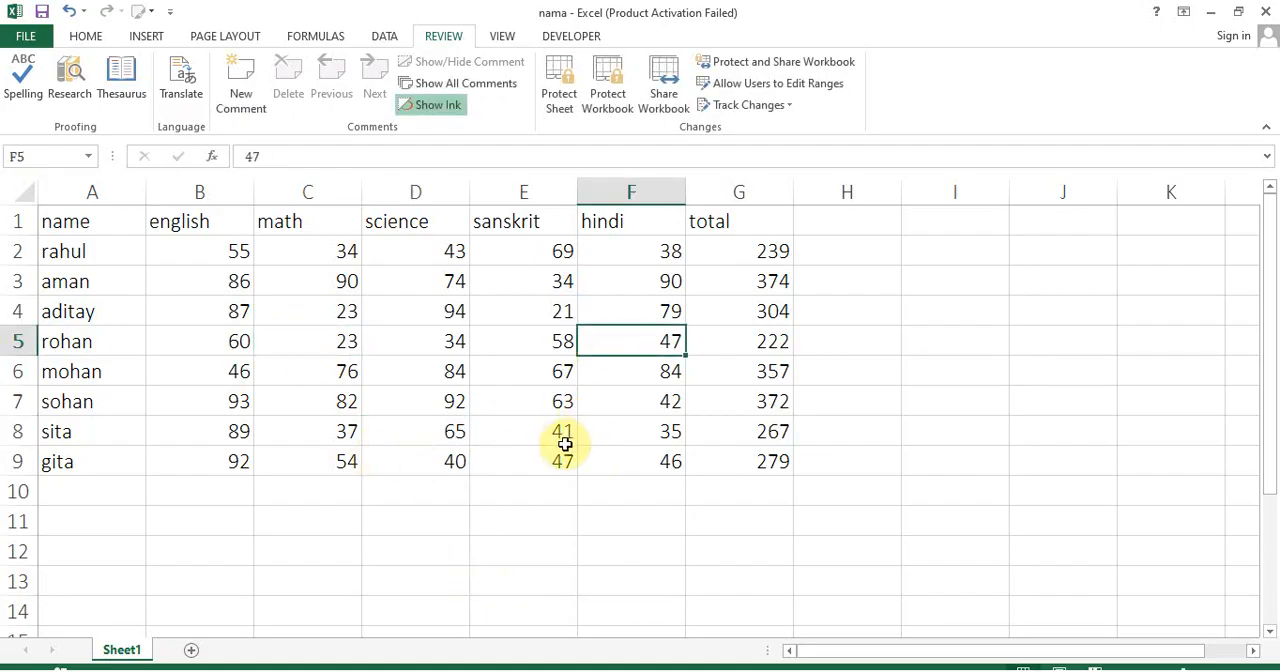
text(43)
click(545, 434)
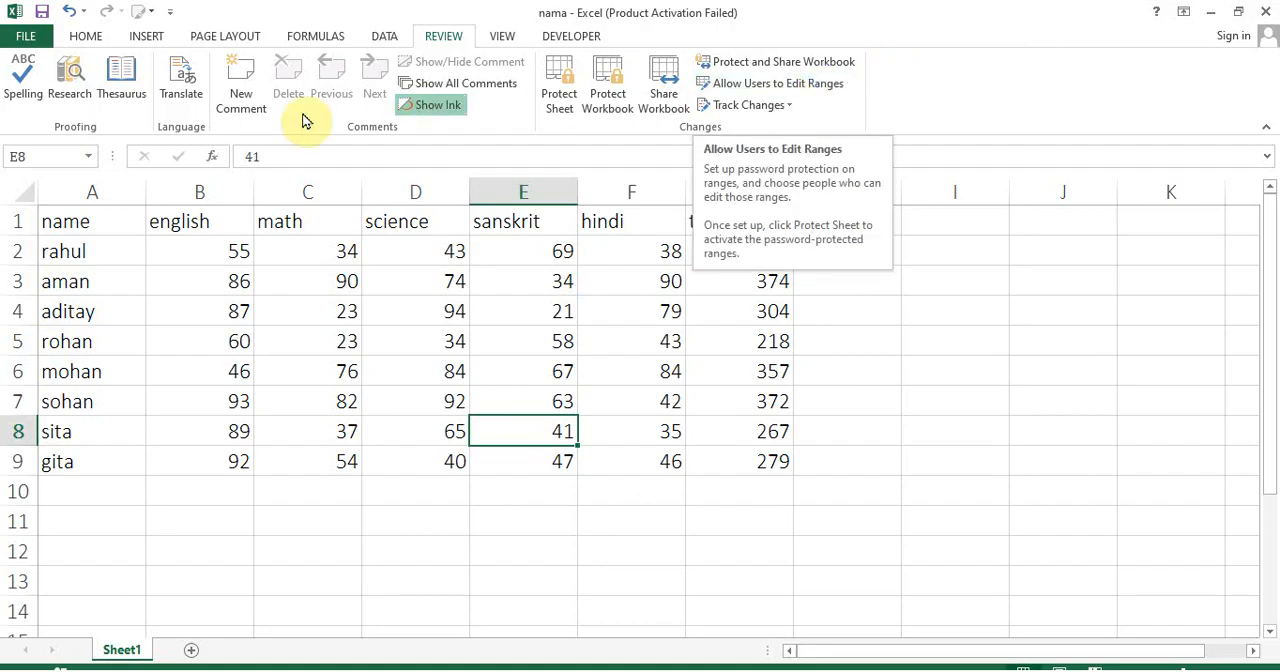
Create the password-protected editable range Range1 for the marks table A1:G9, re-entering the range password to confirm
drag(118, 218, 791, 446)
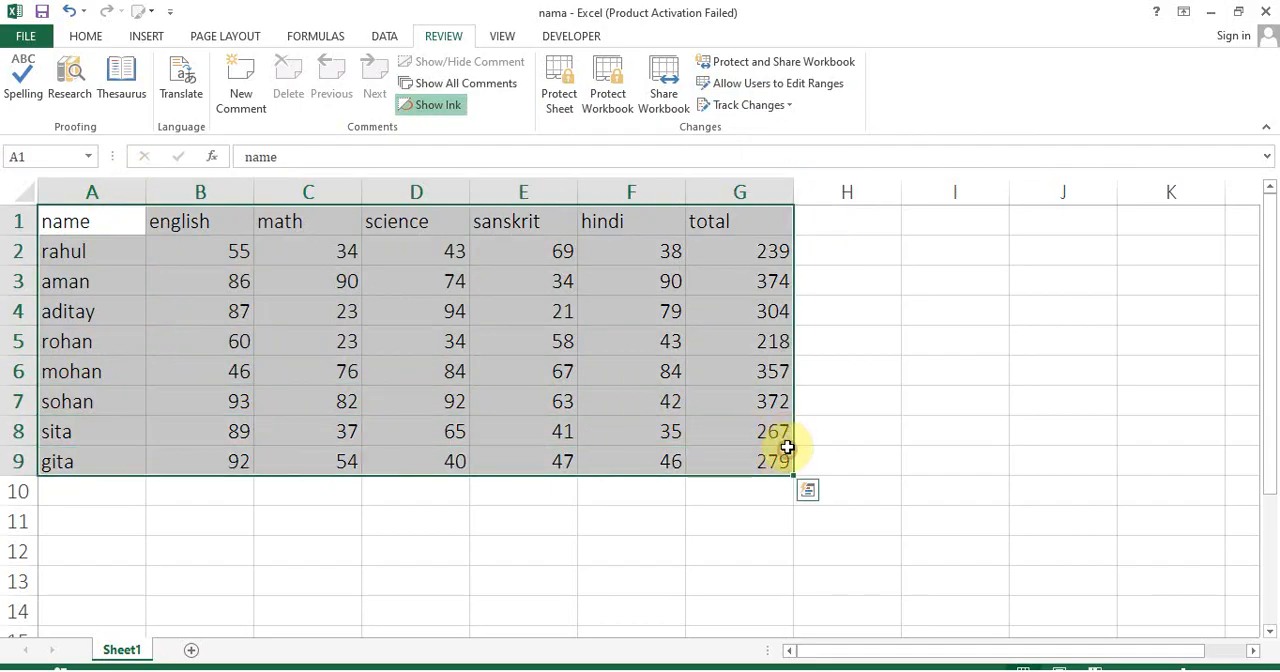
click(793, 86)
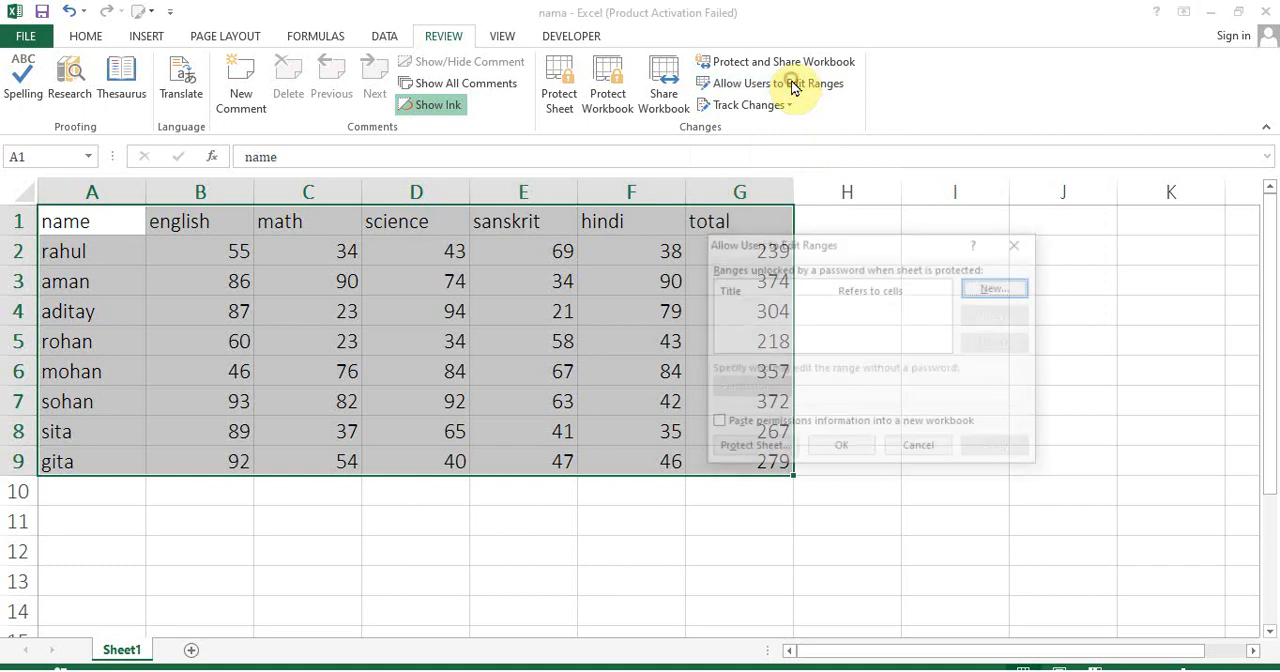
click(996, 288)
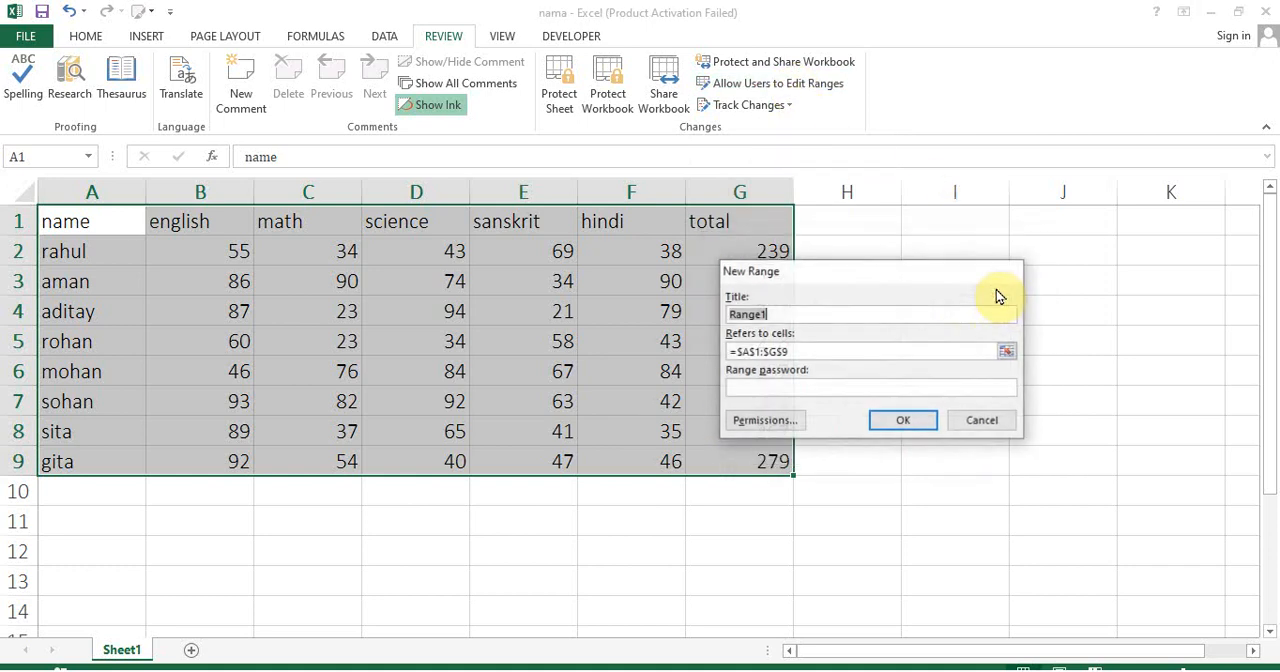
click(838, 390)
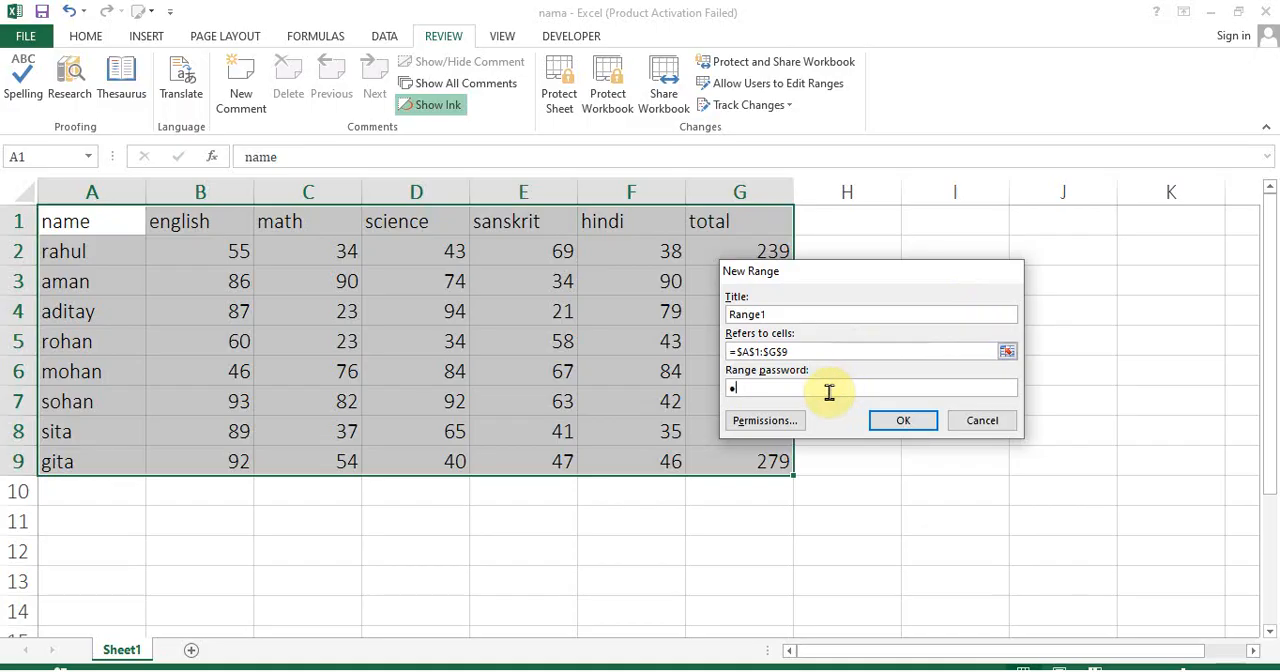
click(920, 419)
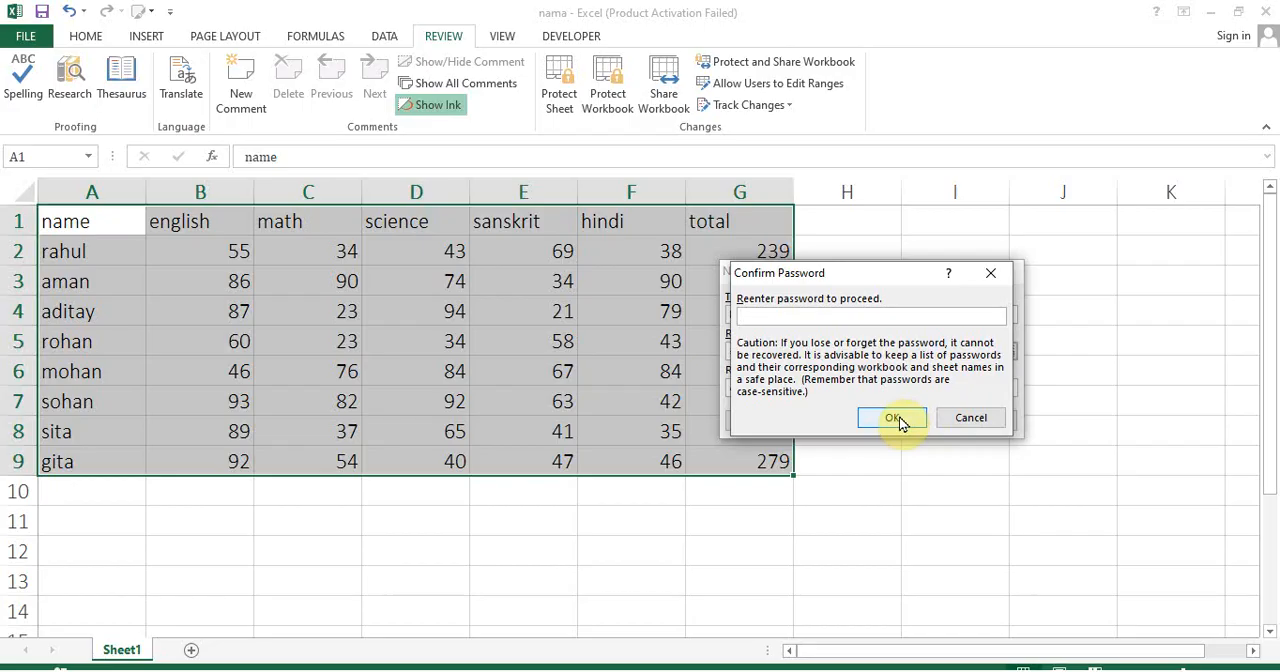
click(893, 419)
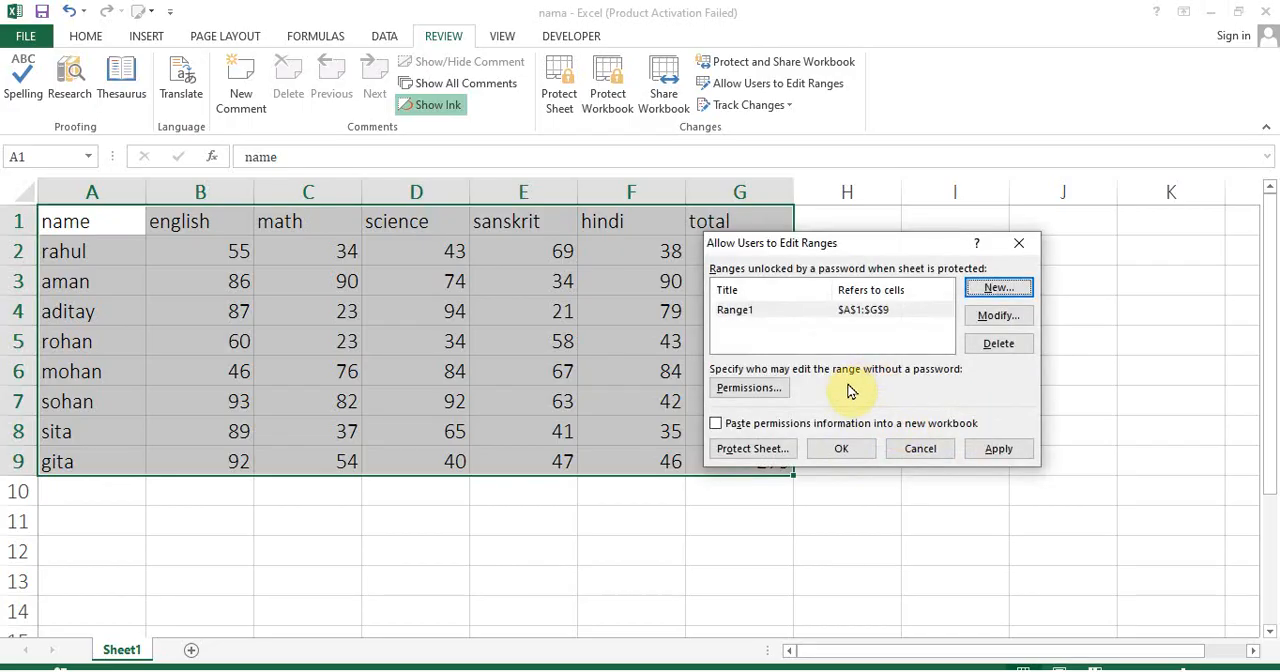
Protect the sheet from the editable ranges dialog with a sheet password and re-enter the password to confirm
click(785, 455)
text(123)
click(876, 472)
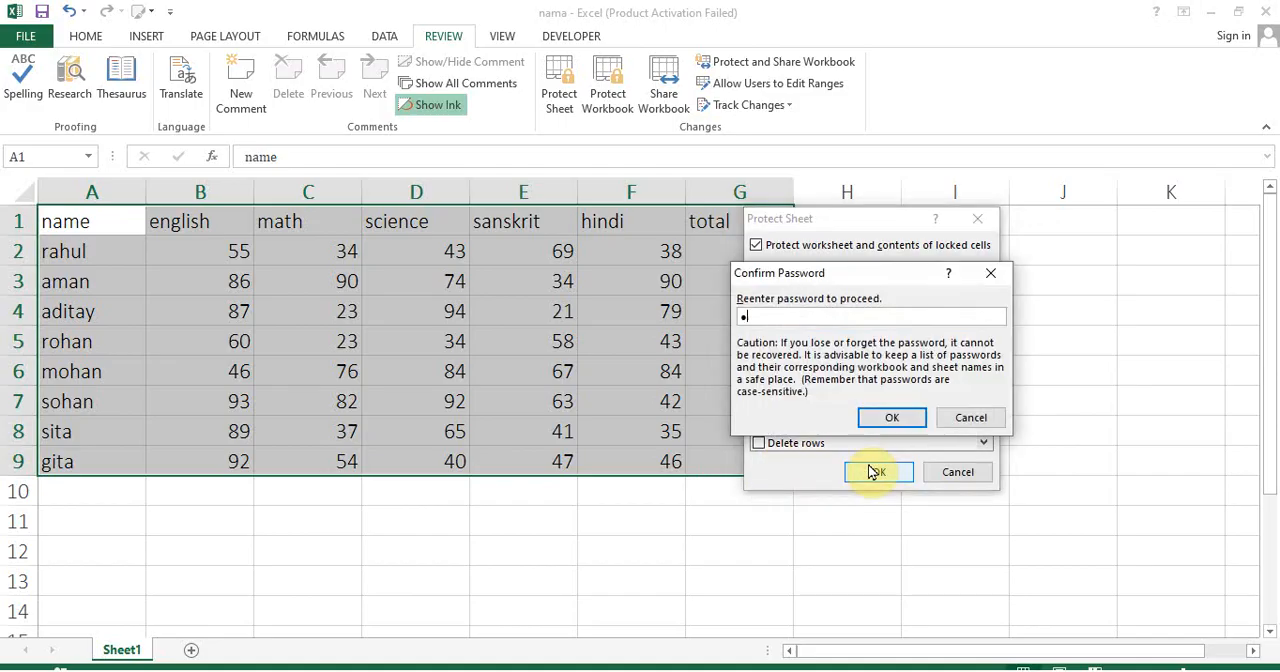
text(123)
click(887, 421)
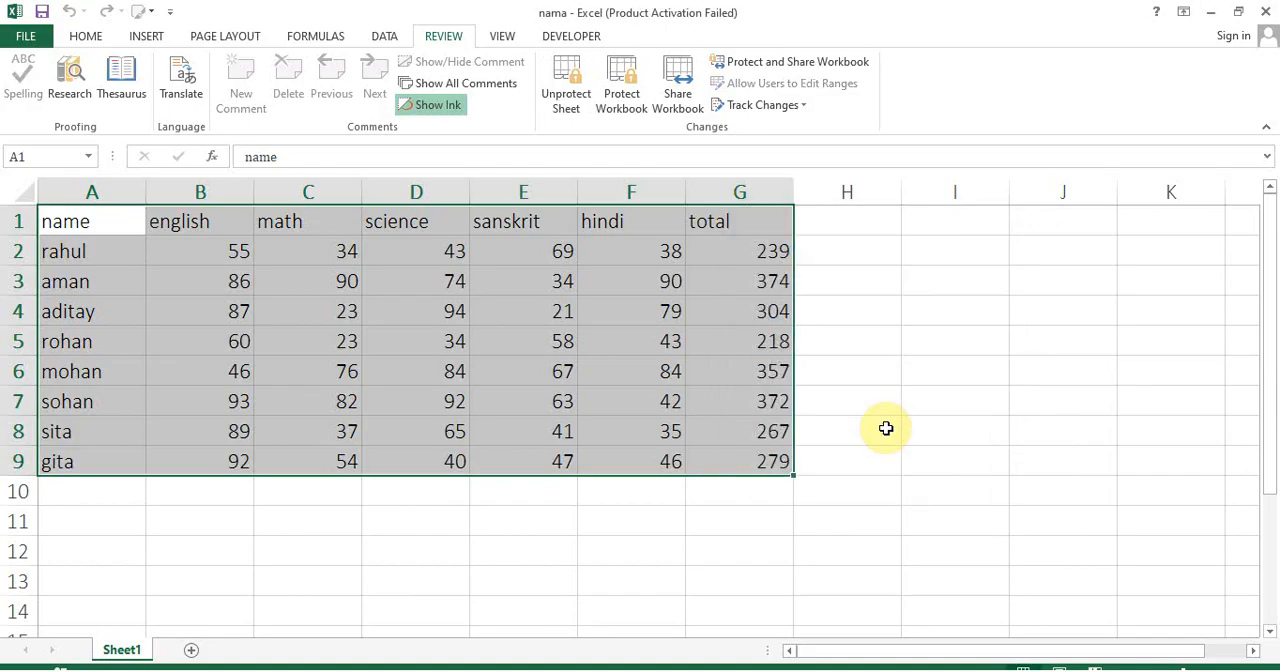
Try to enter text in the empty cell I7 outside the editable range and dismiss the alert
click(954, 410)
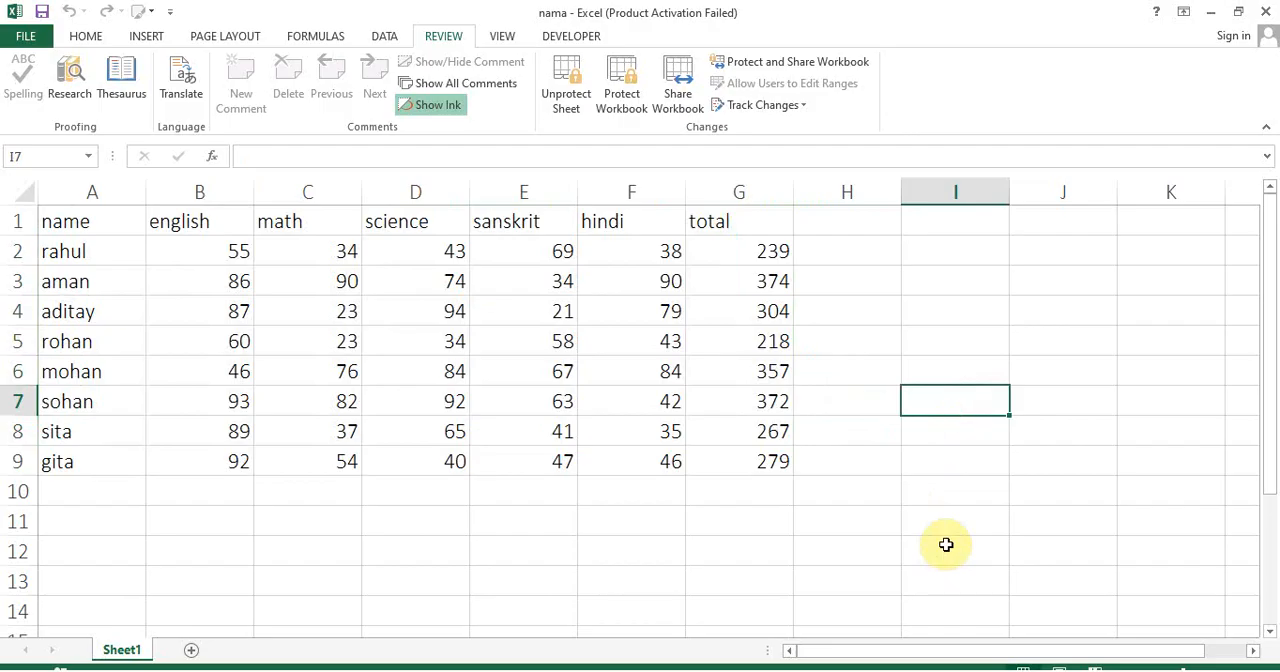
key(a)
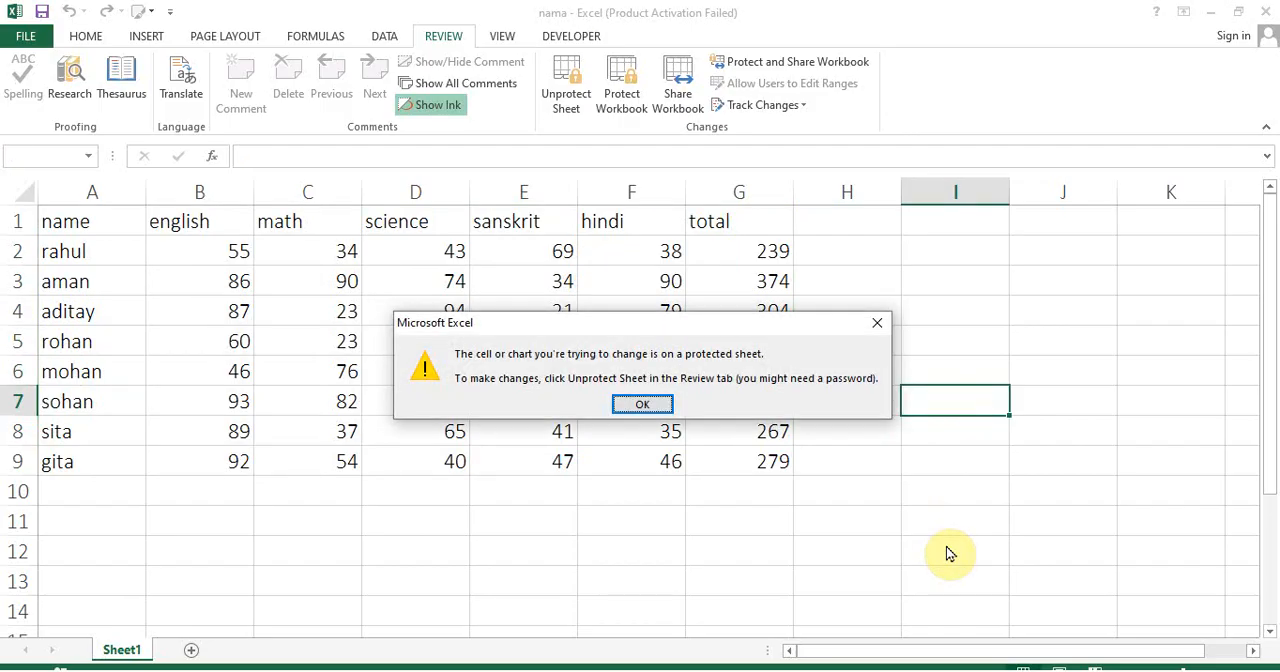
key(Return)
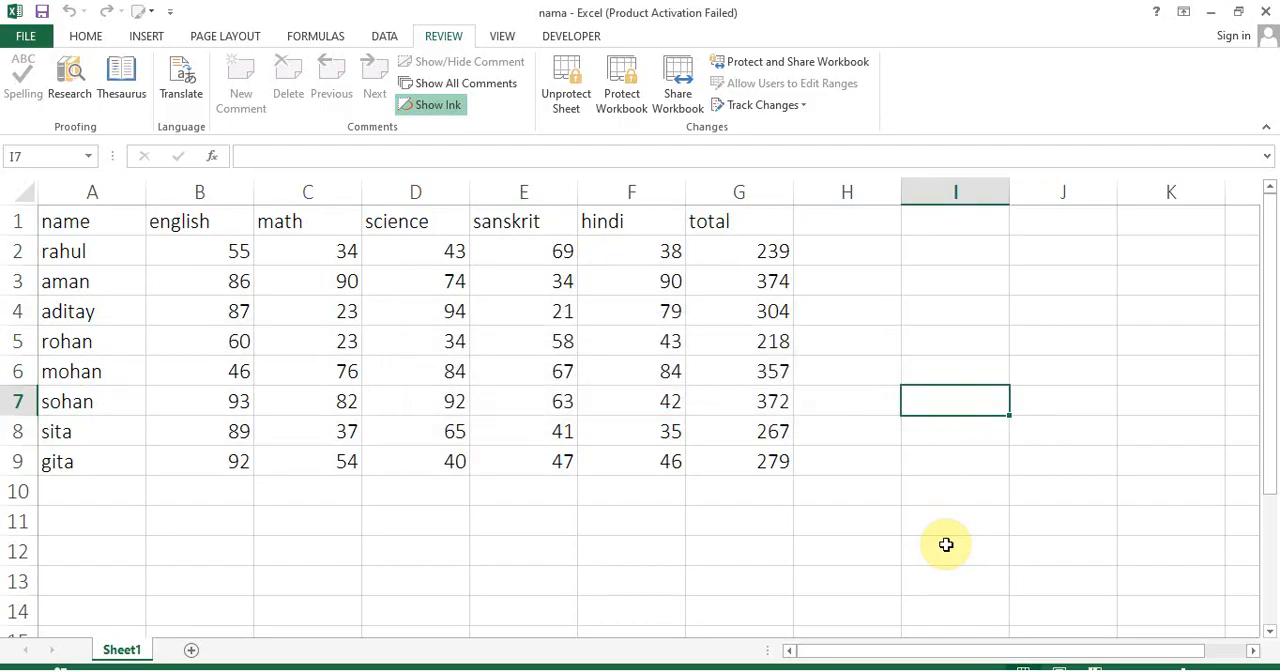
Unlock the editable range by starting an edit in C7 and entering the range password
key(Left)
key(Left)
key(Left)
key(Left)
key(Left)
key(Left)
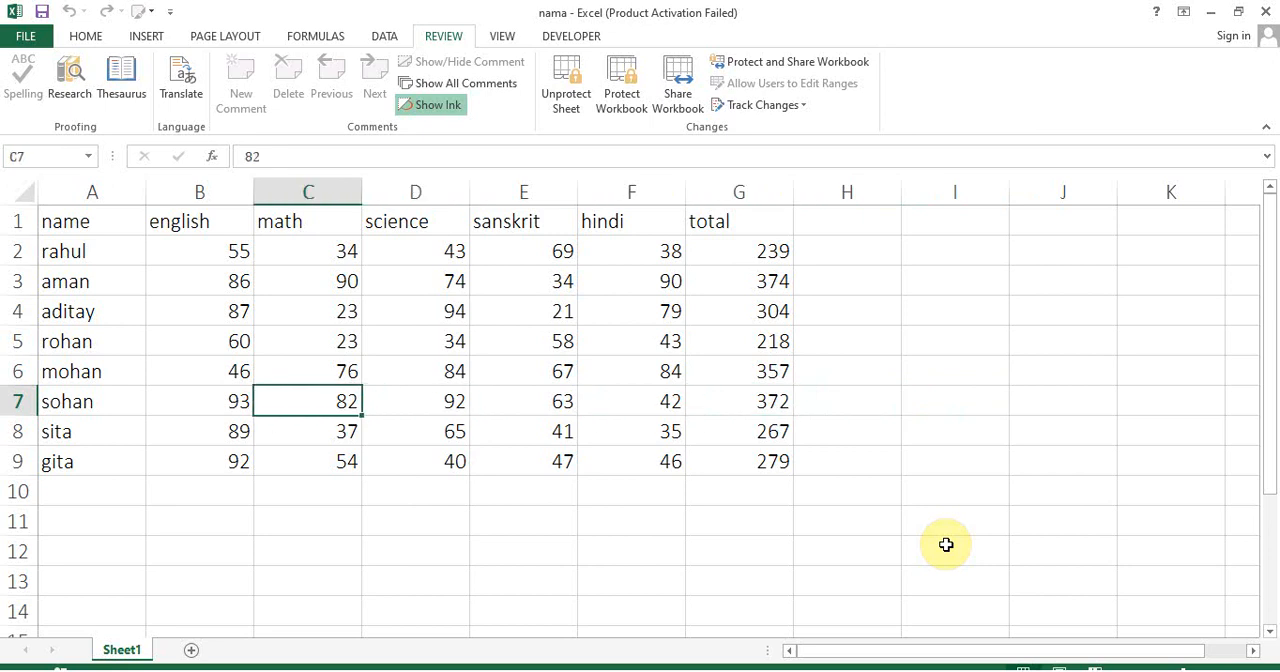
text(a••)
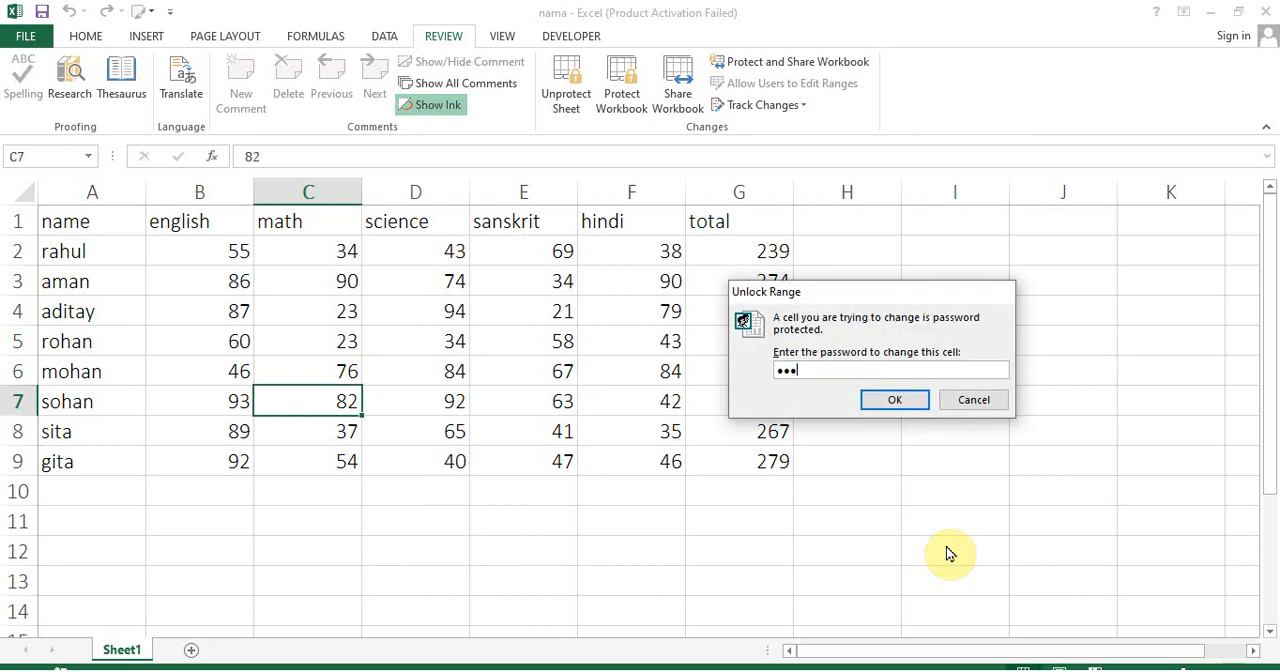
key(Return)
Change the math marks in the unlocked range, setting C3 to 54 and C6 to 87
key(Up)
key(Up)
key(Up)
key(Up)
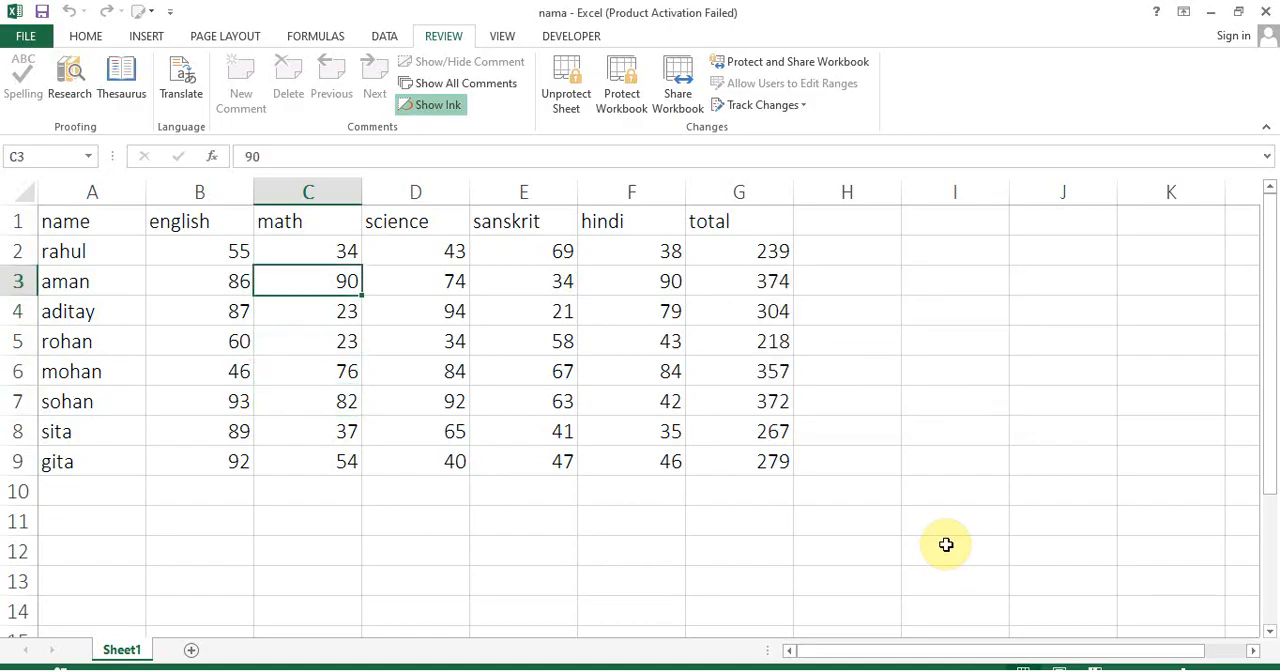
text(54\)
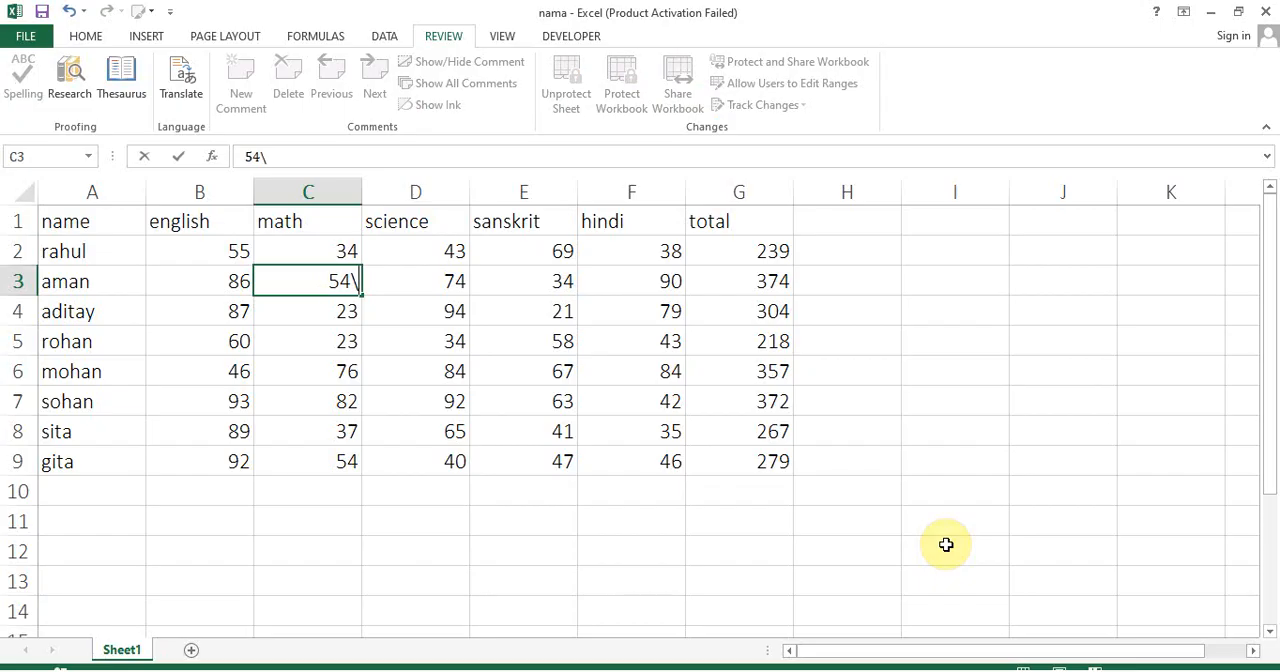
text(\)
key(BackSpace)
key(BackSpace)
key(Return)
key(Down)
key(Down)
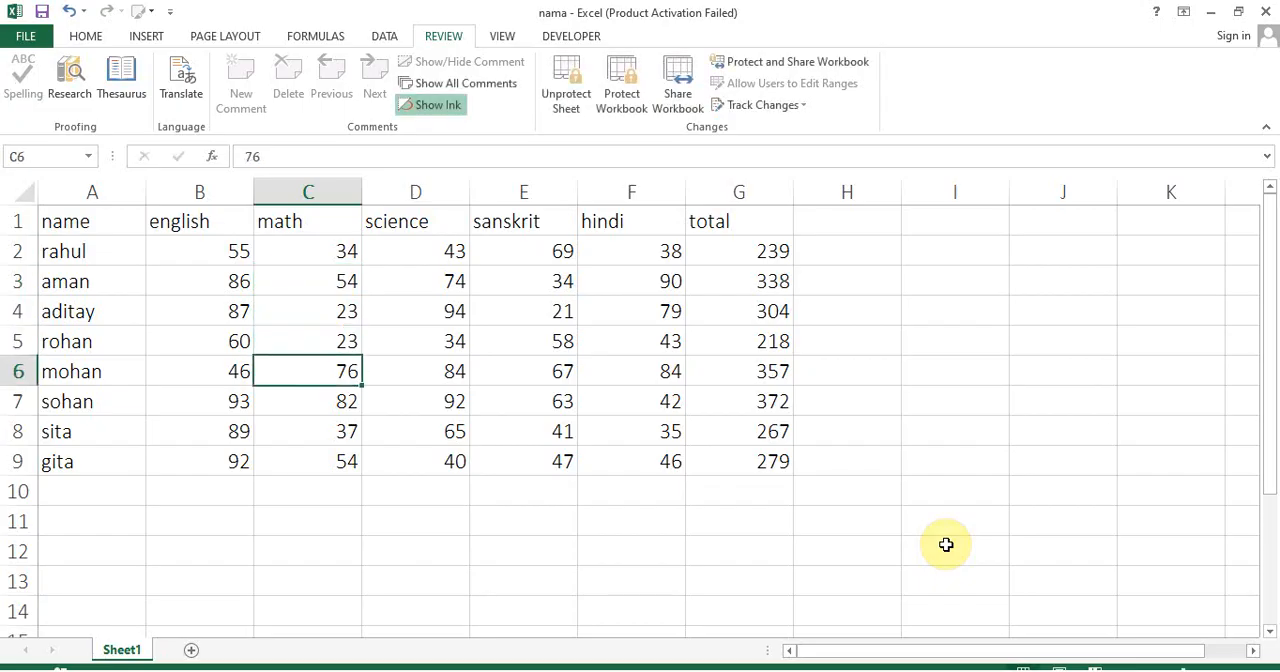
text(87)
key(Return)
Try to enter 5 in the empty cell C11 below the marks table and dismiss the alert
key(Down)
key(Down)
key(Down)
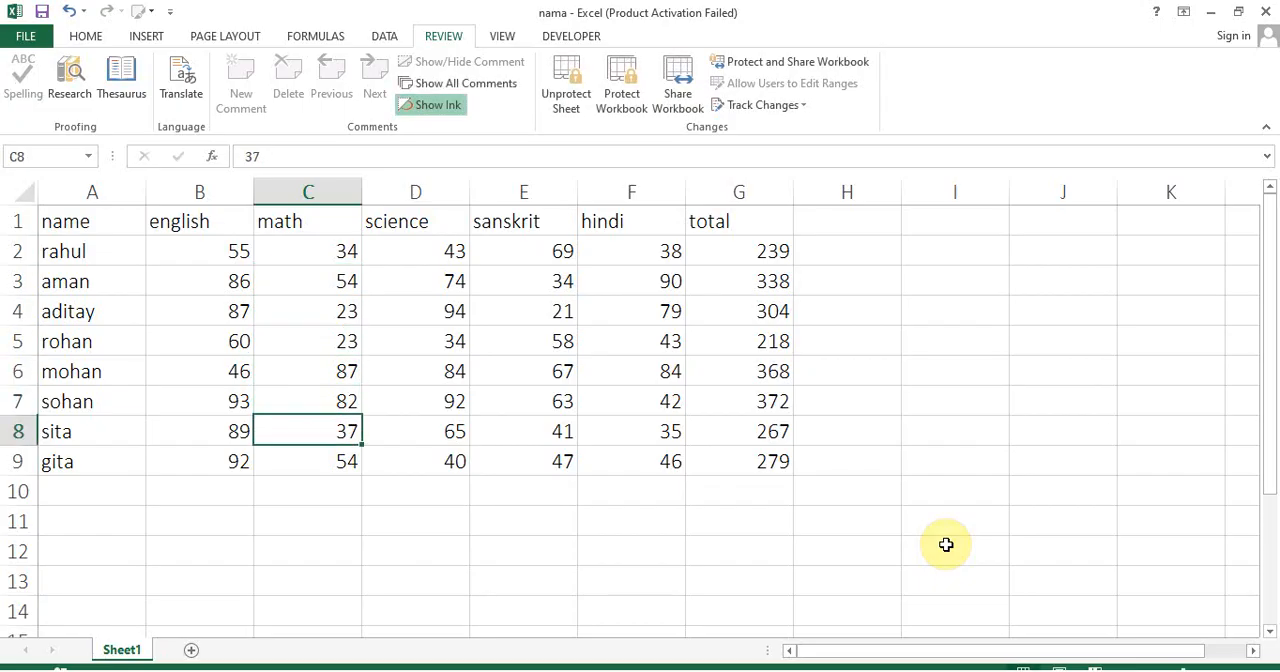
key(Down)
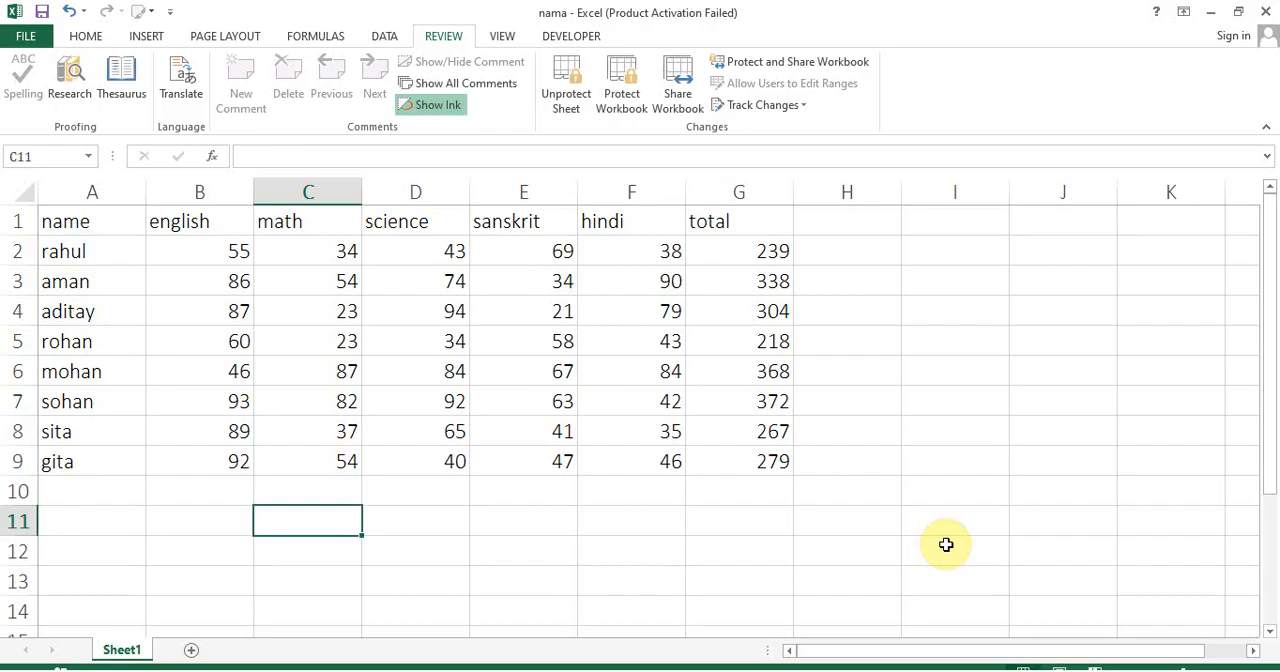
text(5)
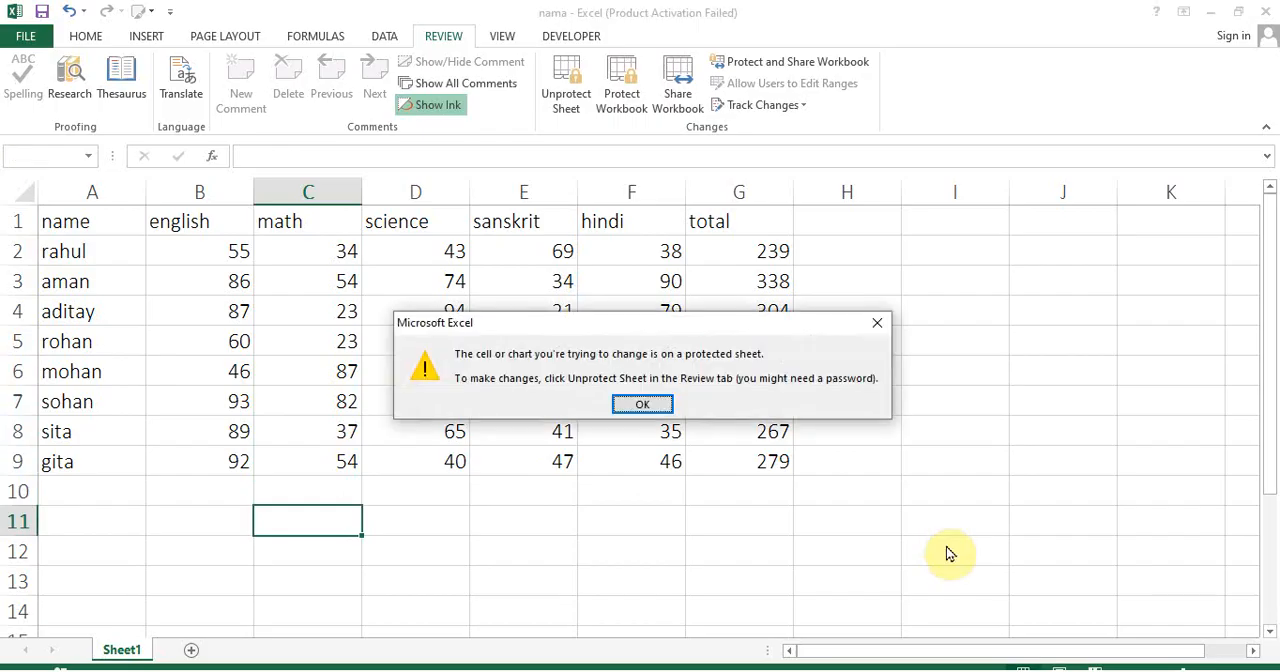
key(Return)
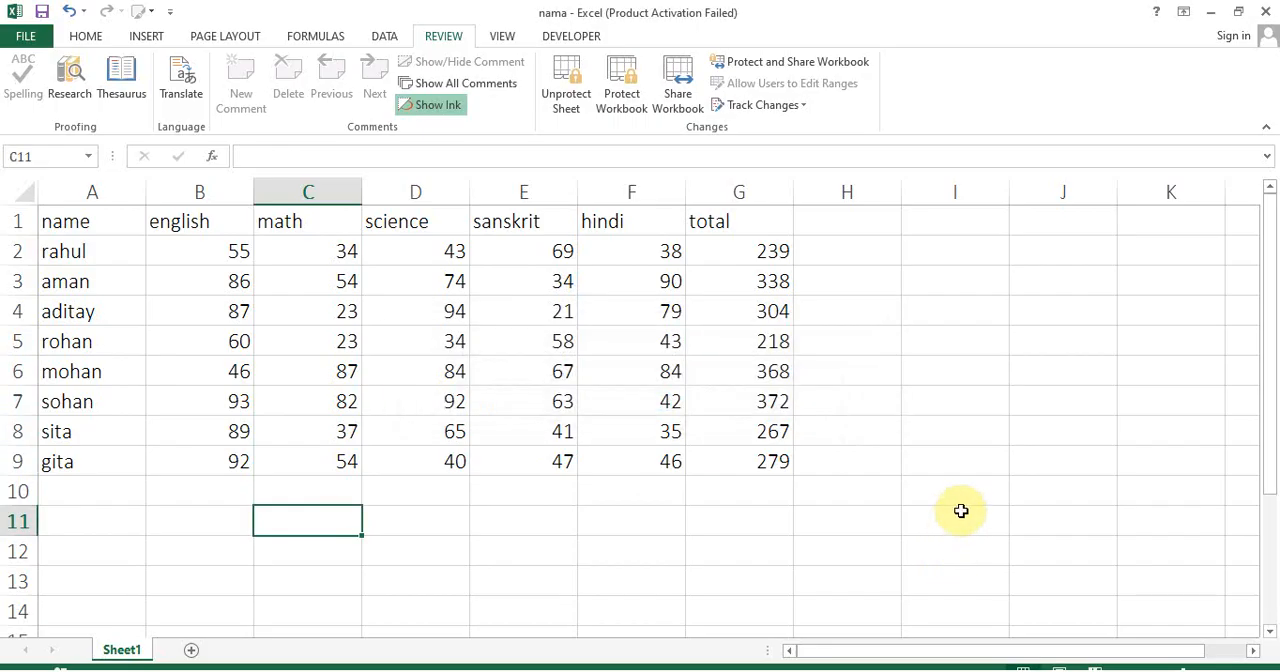
Unprotect the sheet with the sheet password
click(566, 92)
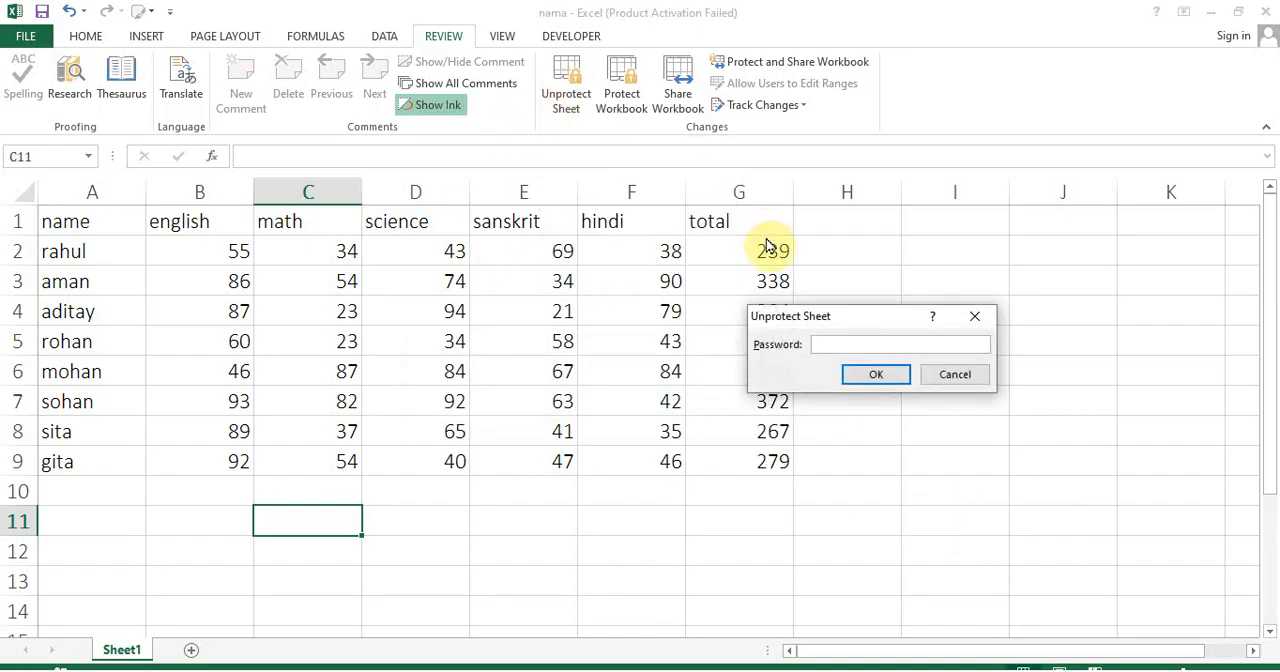
text(123)
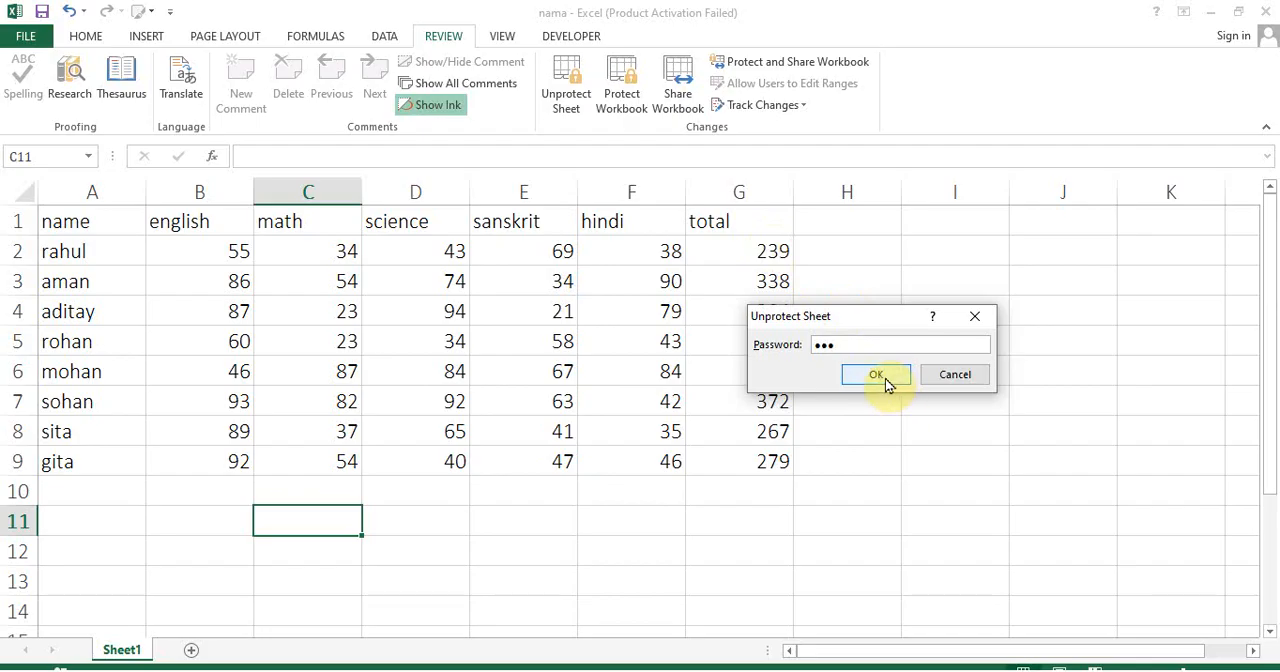
click(885, 380)
Enter 4343 in C11 below the table and set the science mark in D7 to 23
text(4343)
click(560, 578)
click(409, 394)
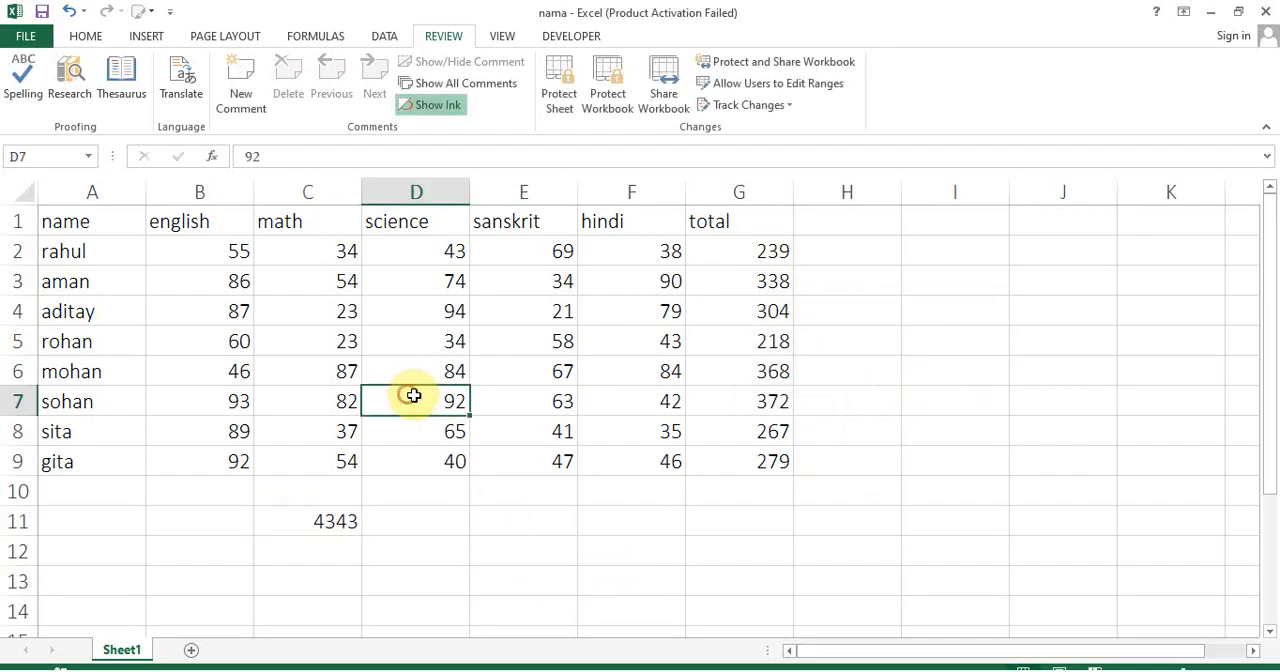
text(23)
key(ctrl+Return)
Delete the test value from C11 below the marks table
click(443, 523)
click(337, 526)
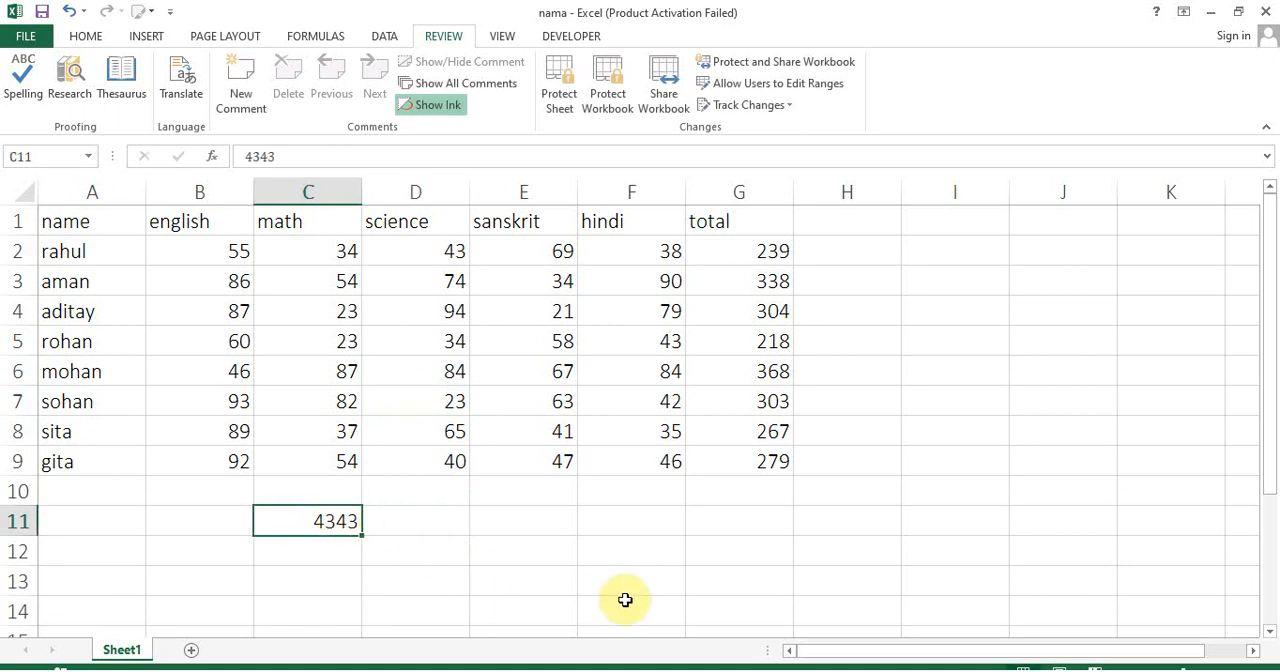
key(Delete)
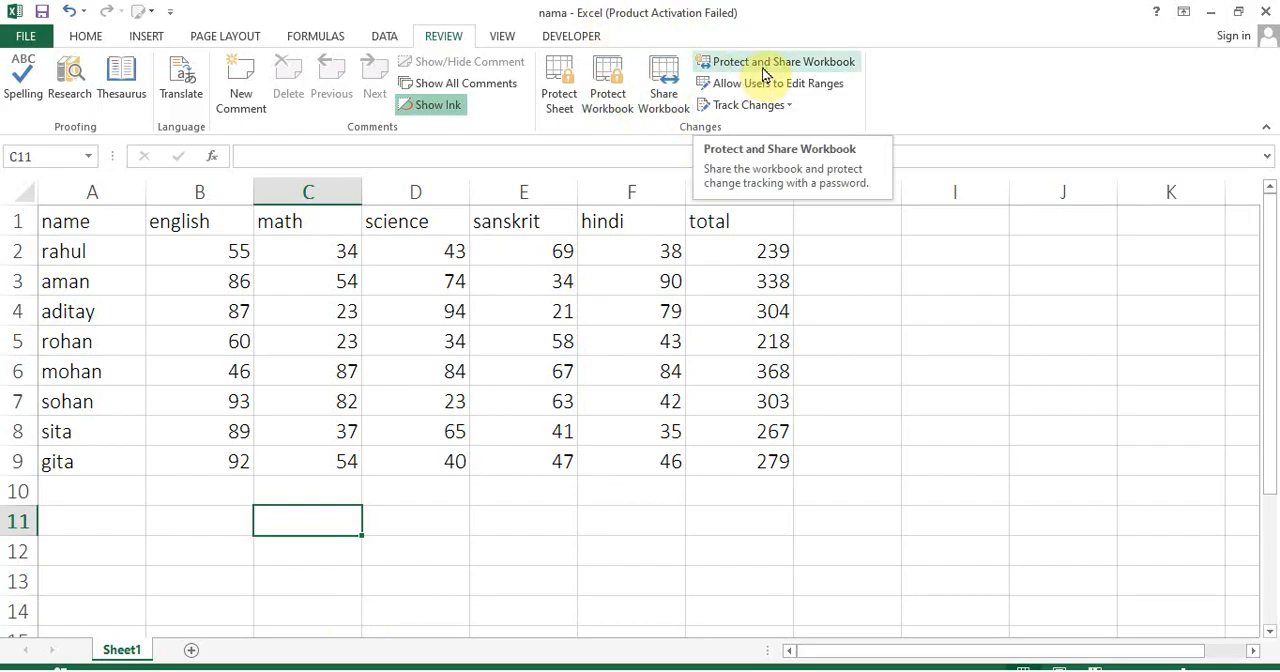
Protect the sheet again with a confirmed password, and open the unprotect prompt and cancel it
click(563, 100)
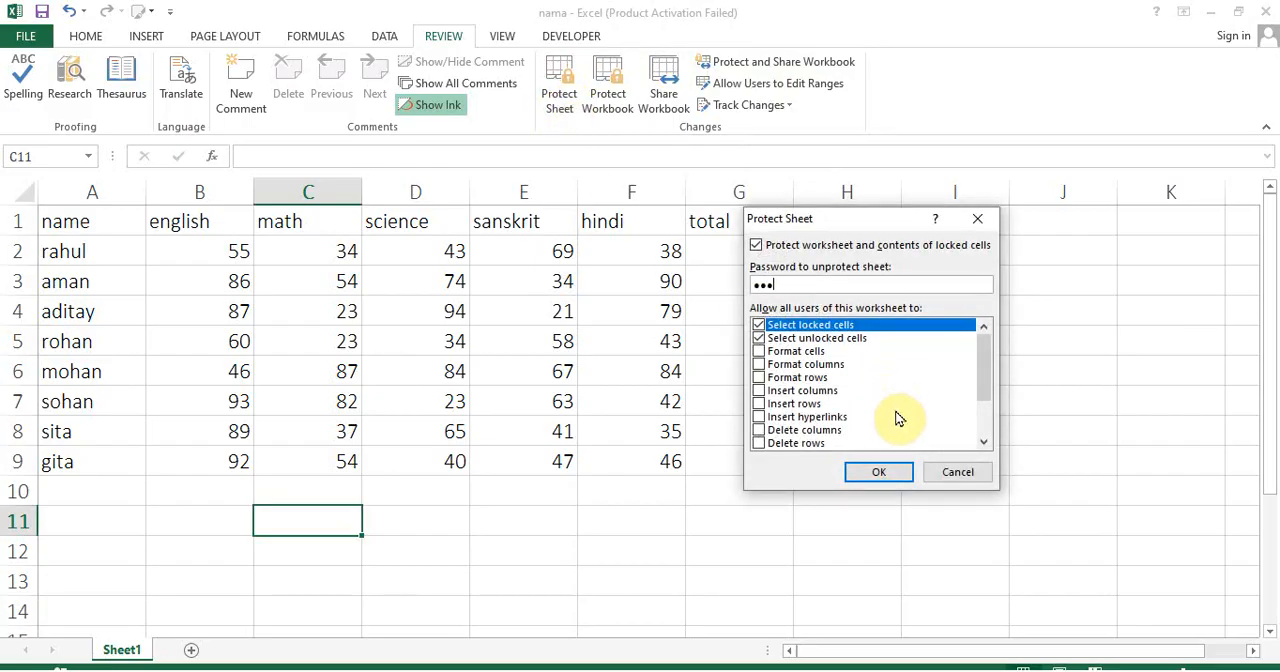
click(878, 471)
text(123)
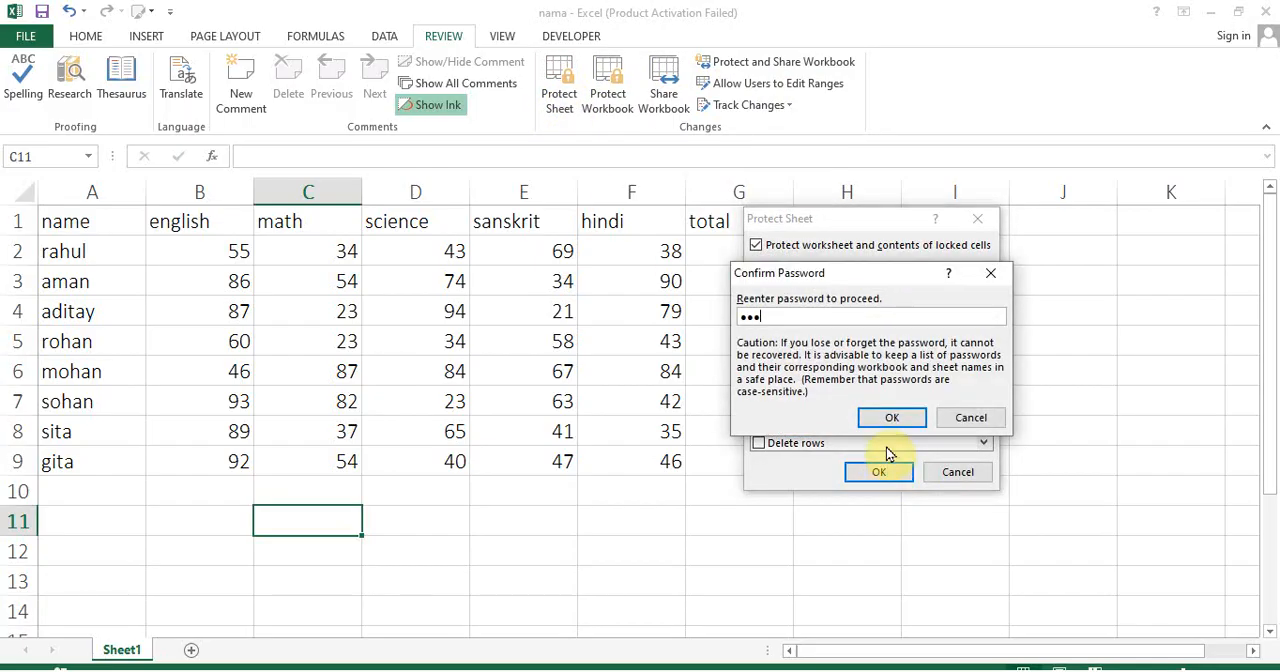
click(888, 419)
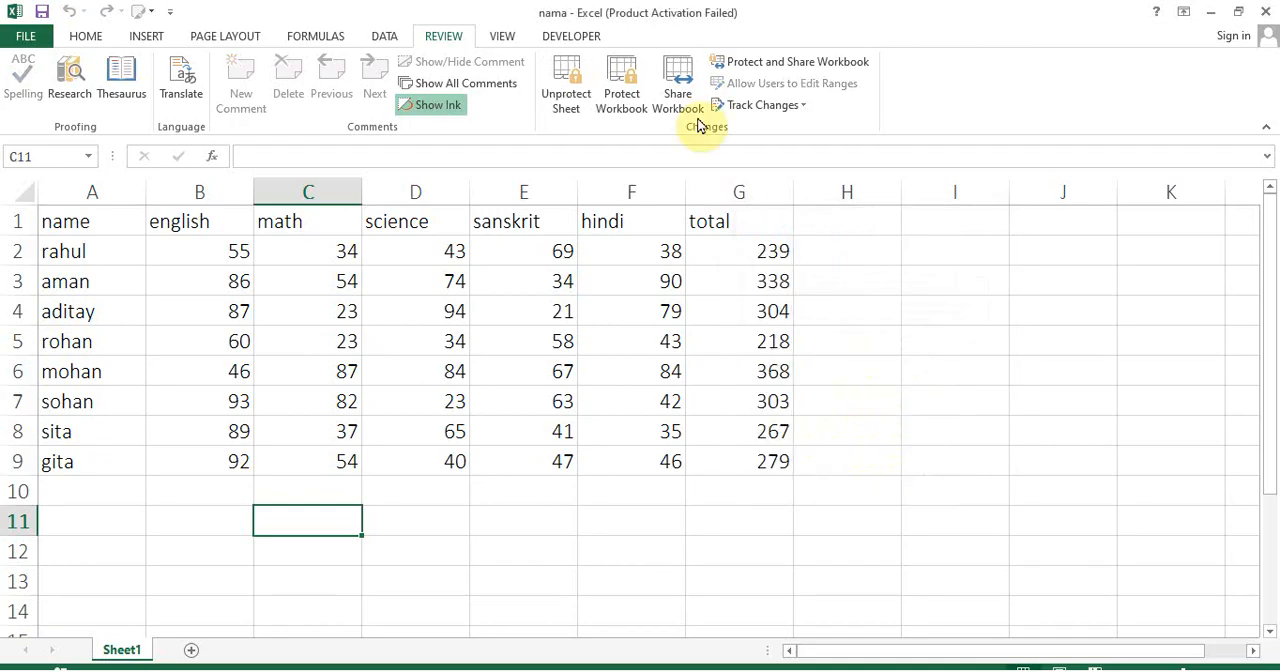
click(584, 94)
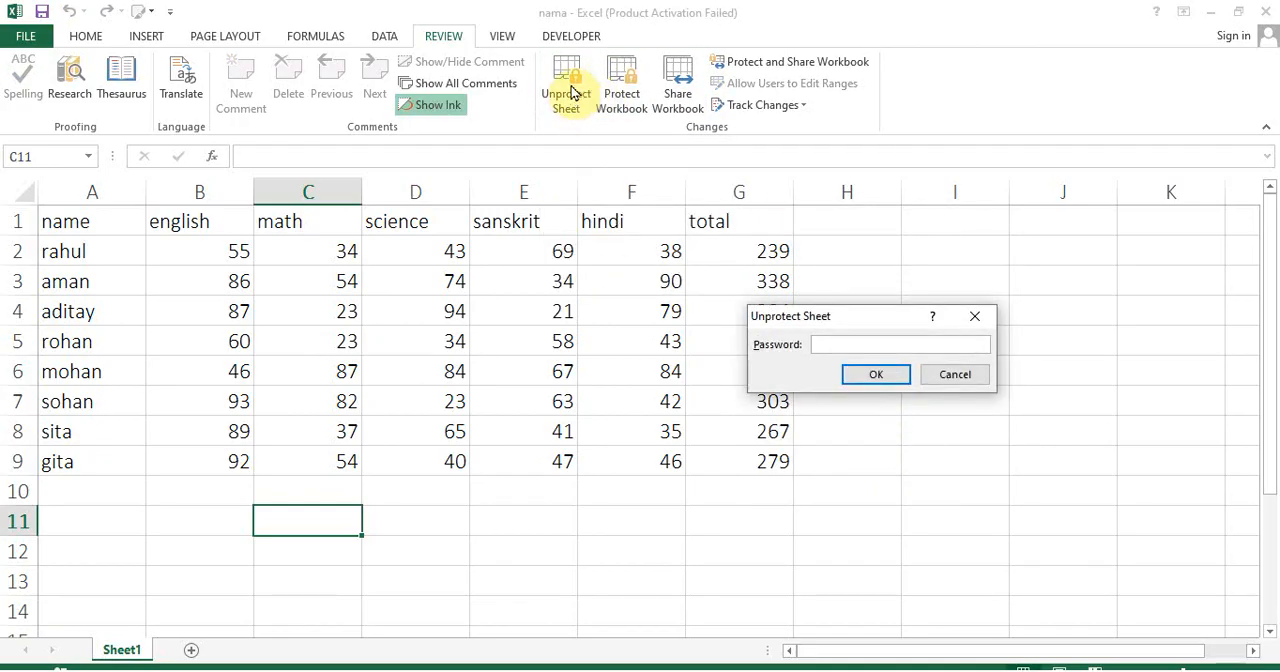
key(Escape)
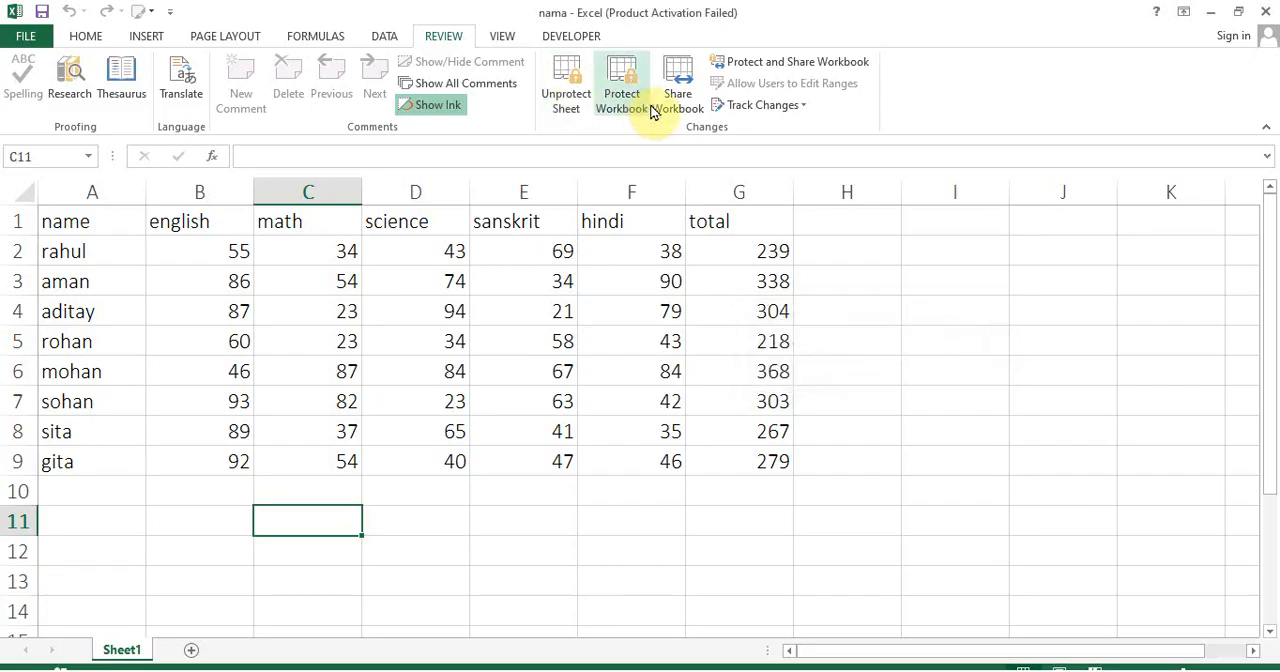
Share the workbook to allow changes by more than one user, save it, and try to unprotect the sheet
click(680, 97)
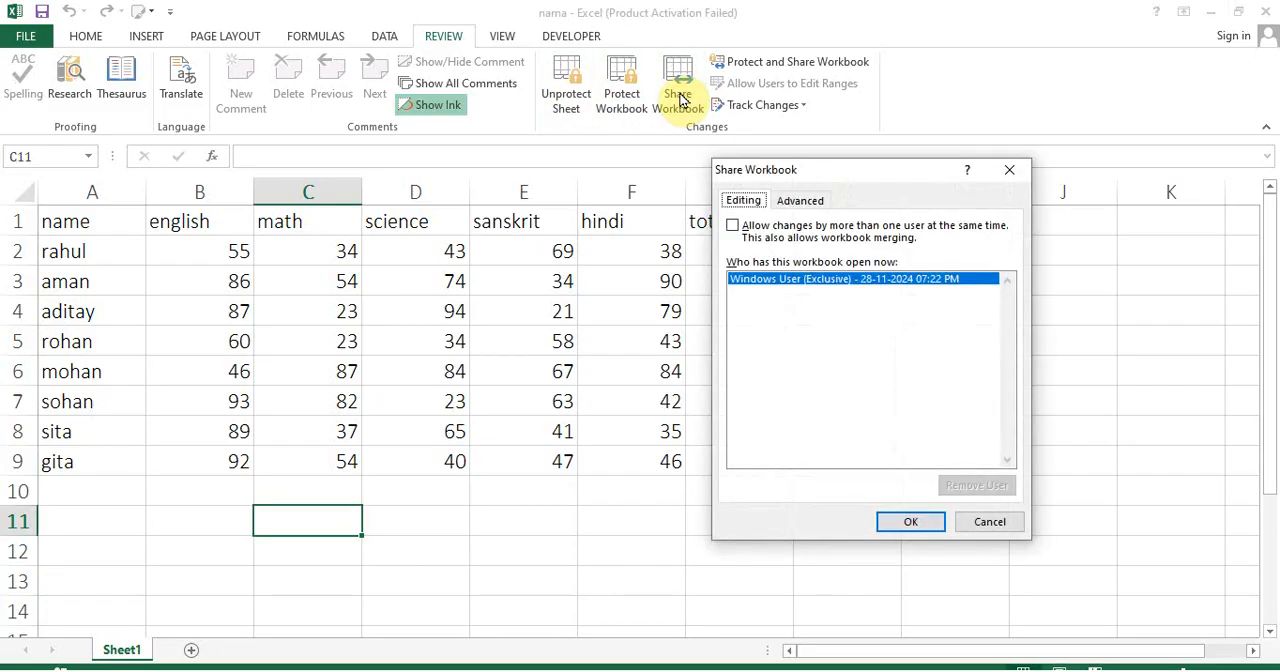
click(735, 228)
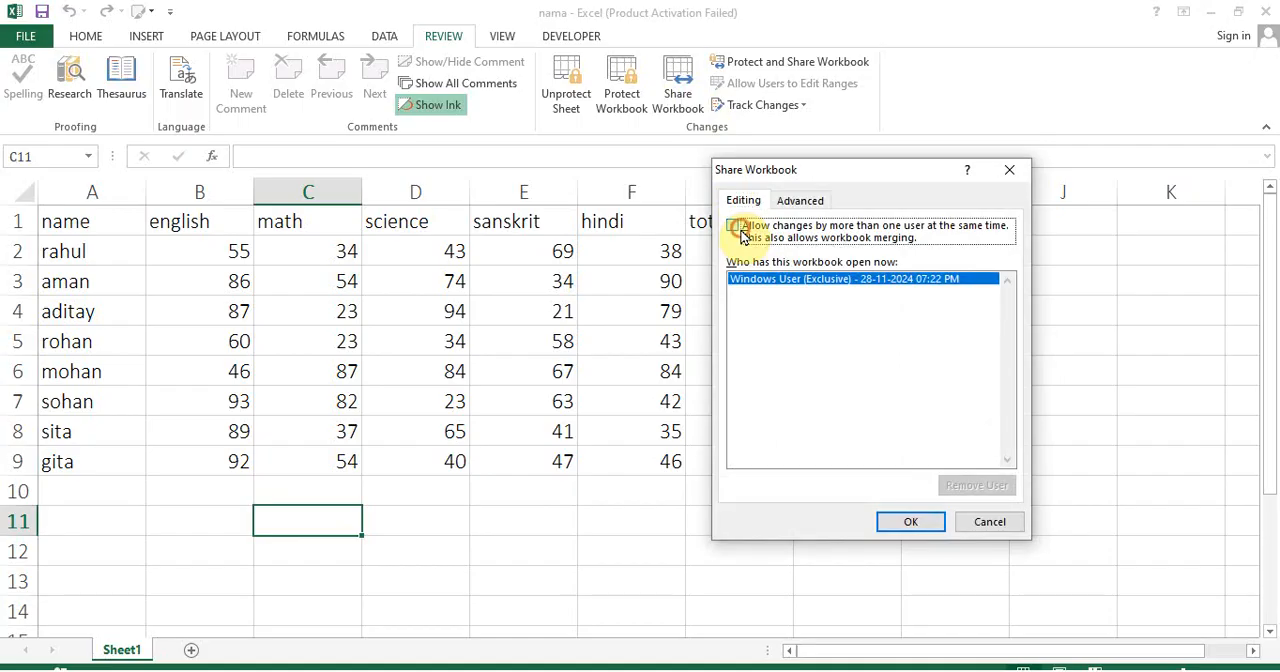
click(911, 522)
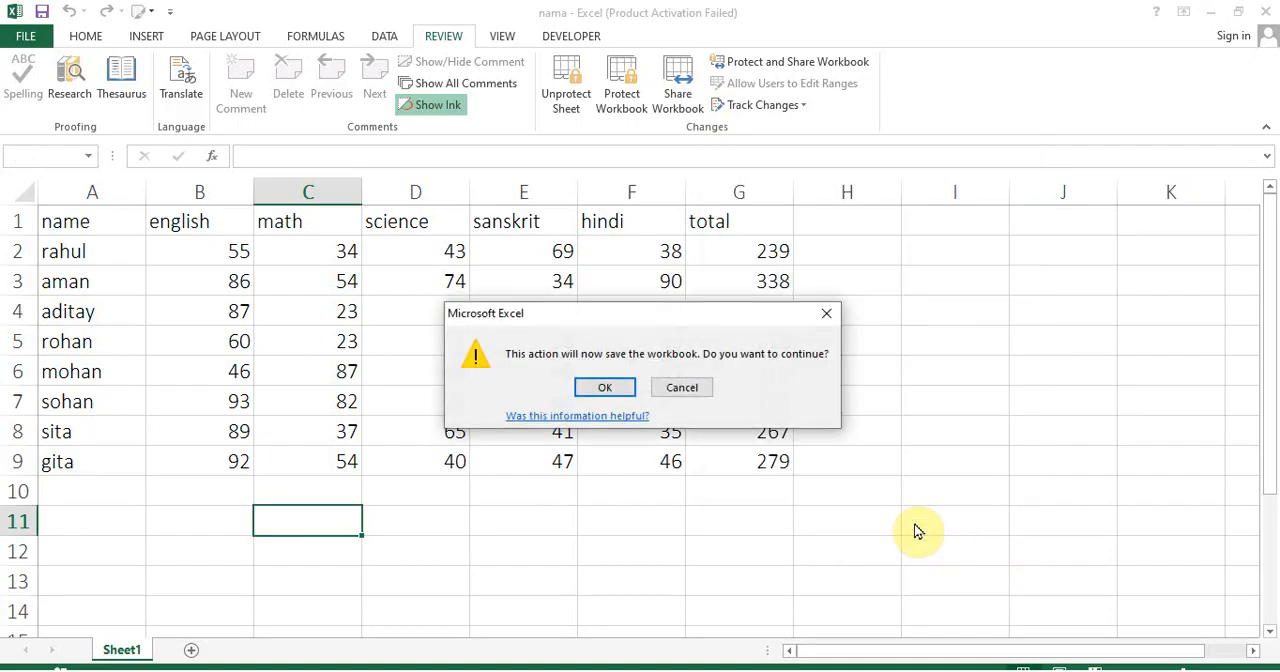
click(612, 392)
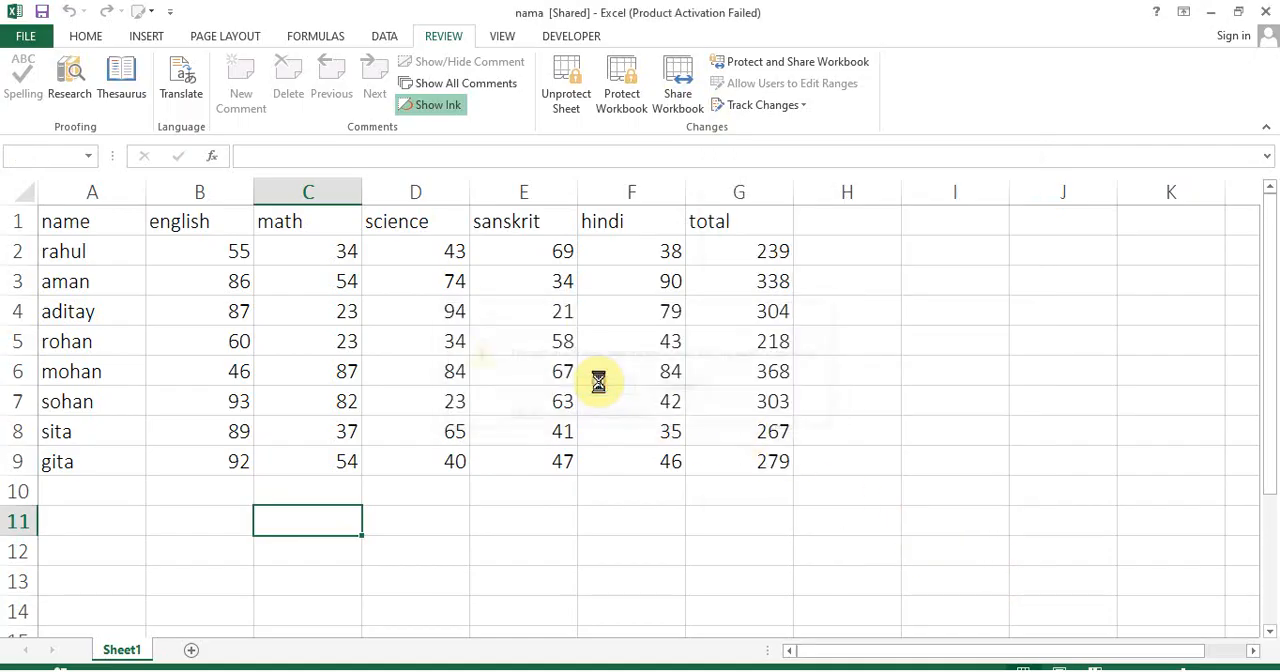
click(577, 82)
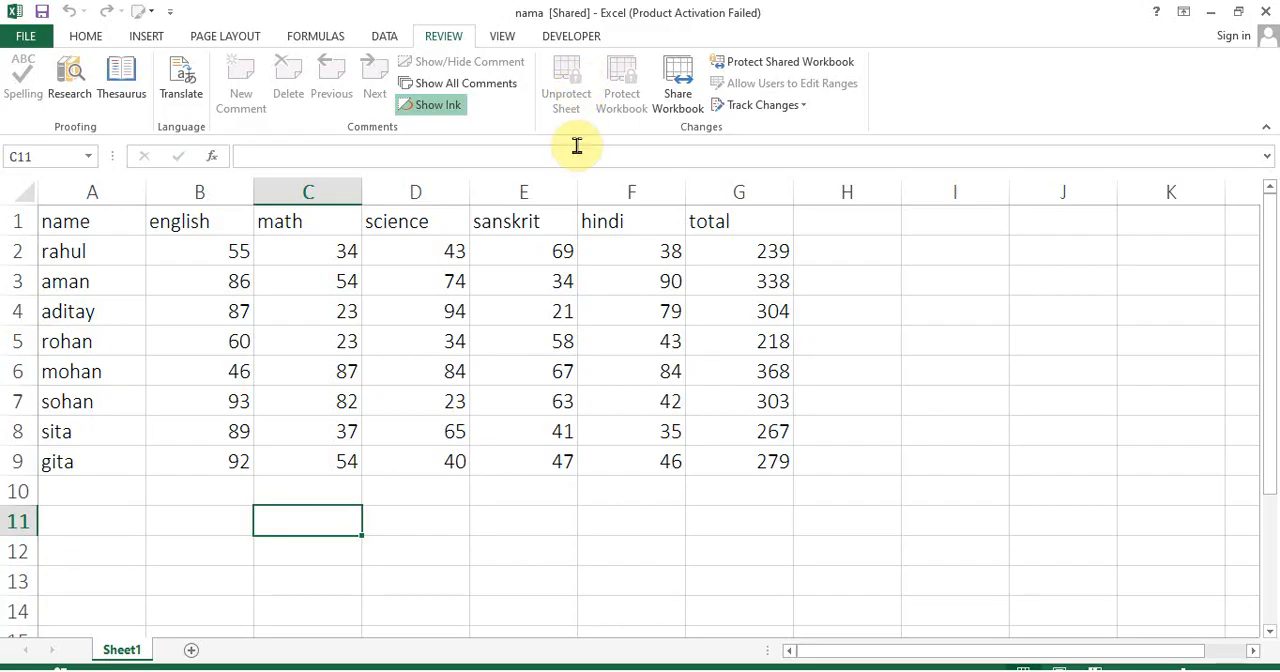
Remove the workbook from shared use, and reopen its sharing settings and cancel them
click(678, 95)
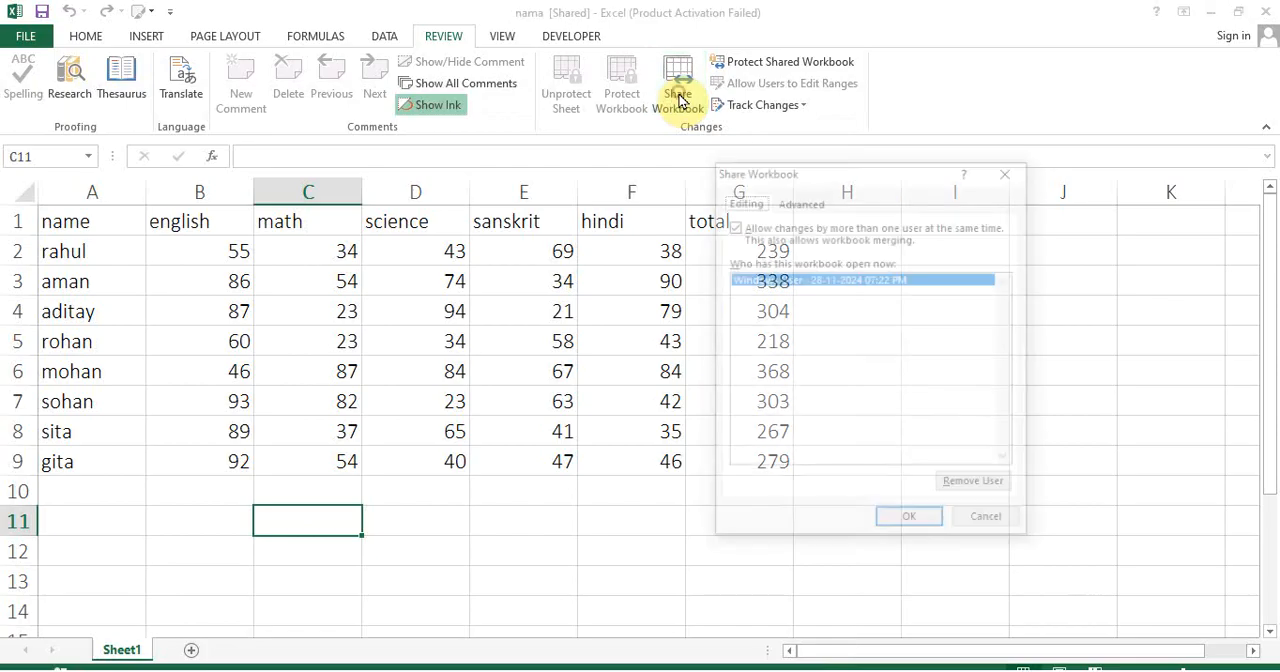
click(733, 226)
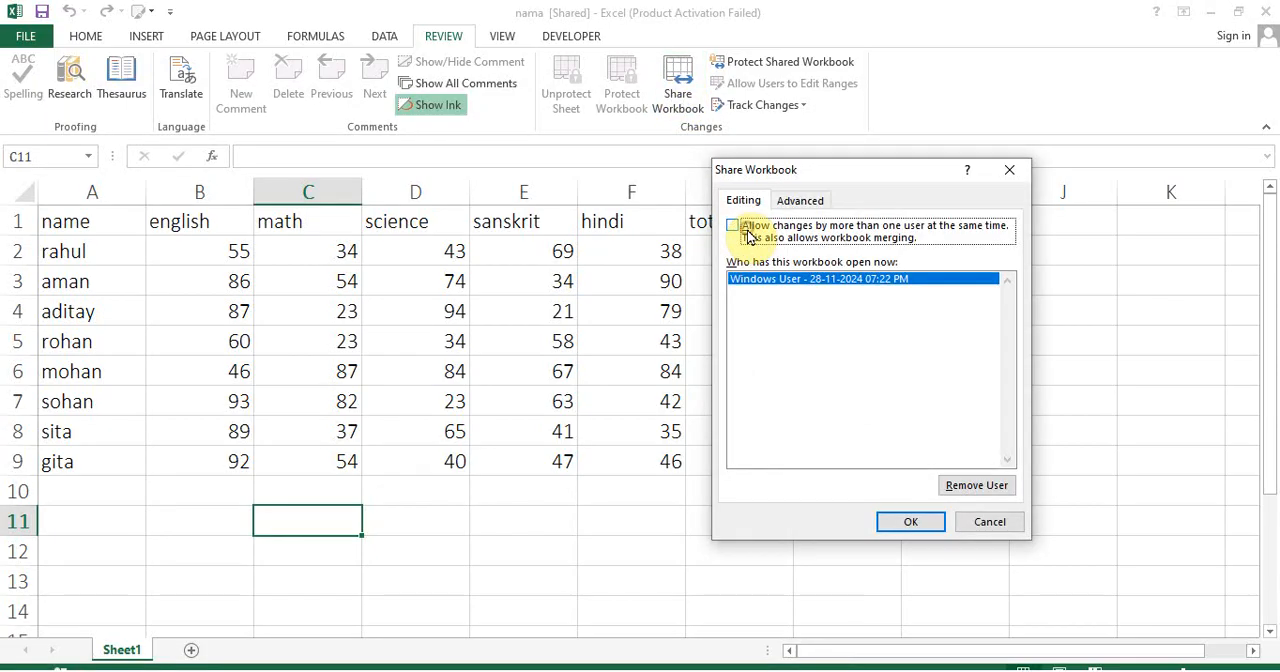
click(918, 522)
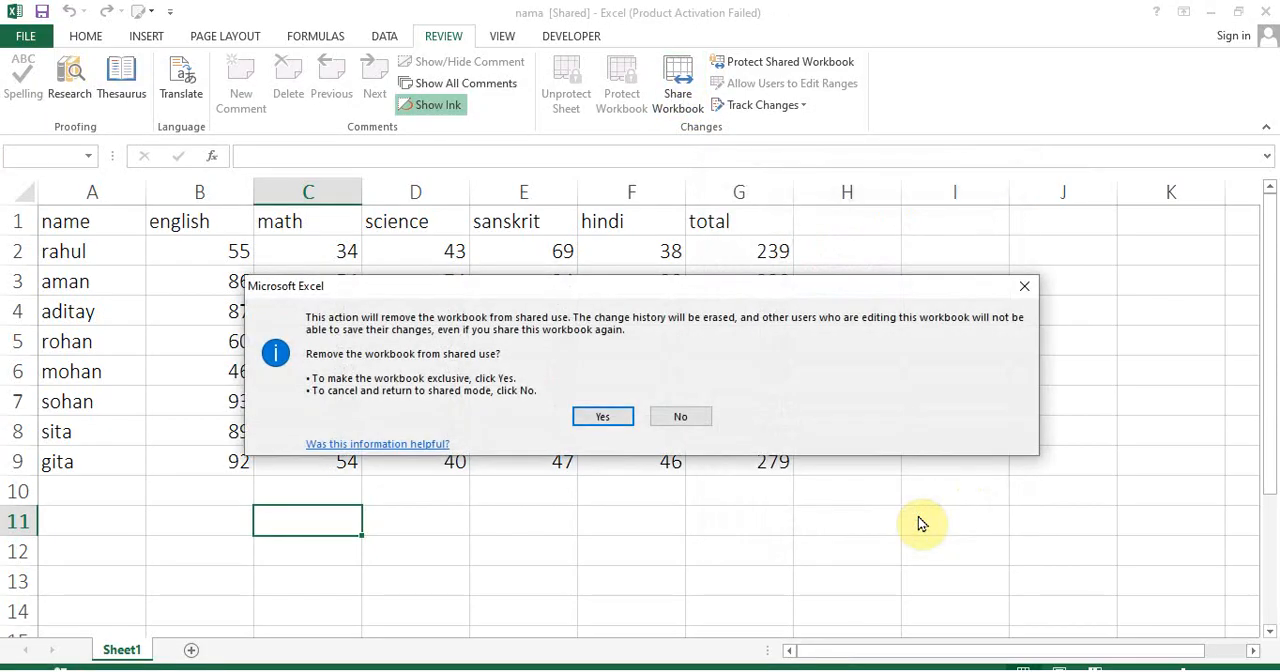
click(609, 417)
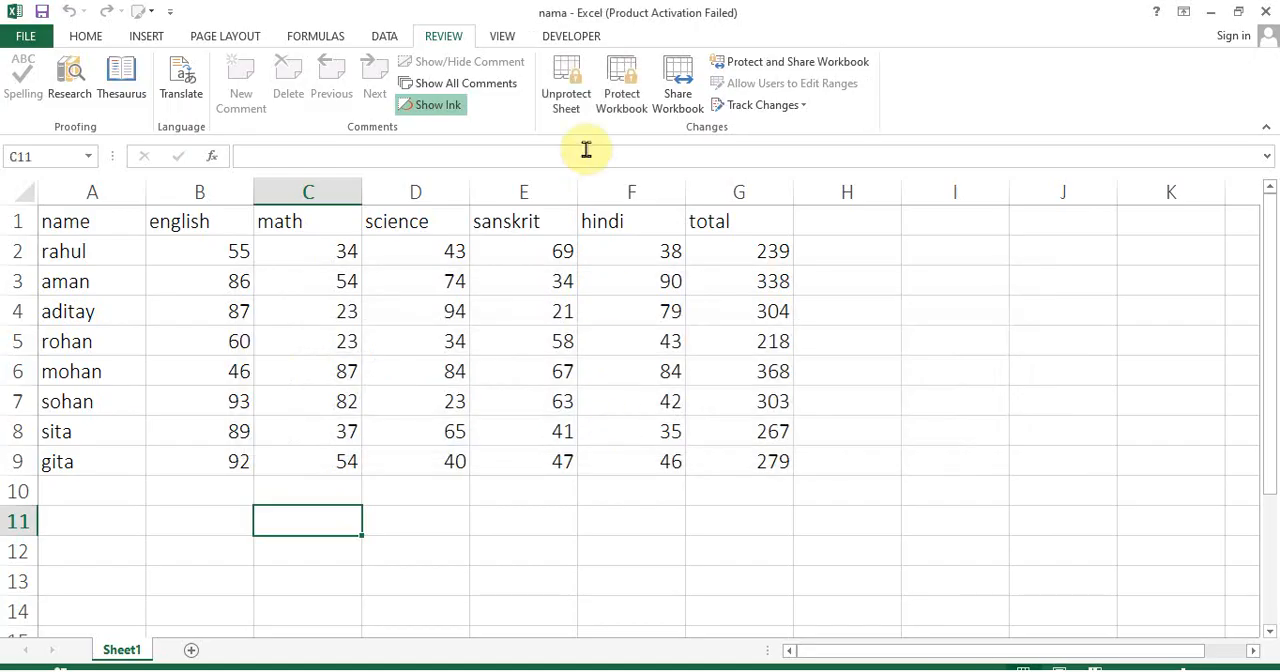
click(666, 100)
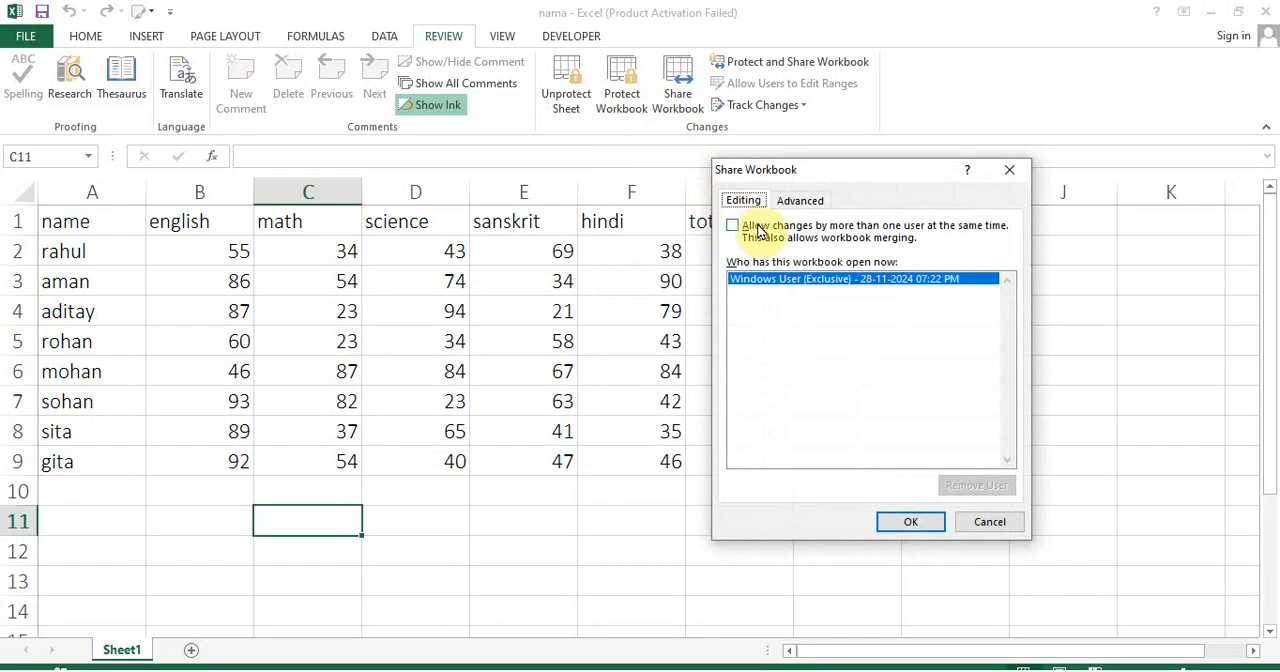
click(995, 522)
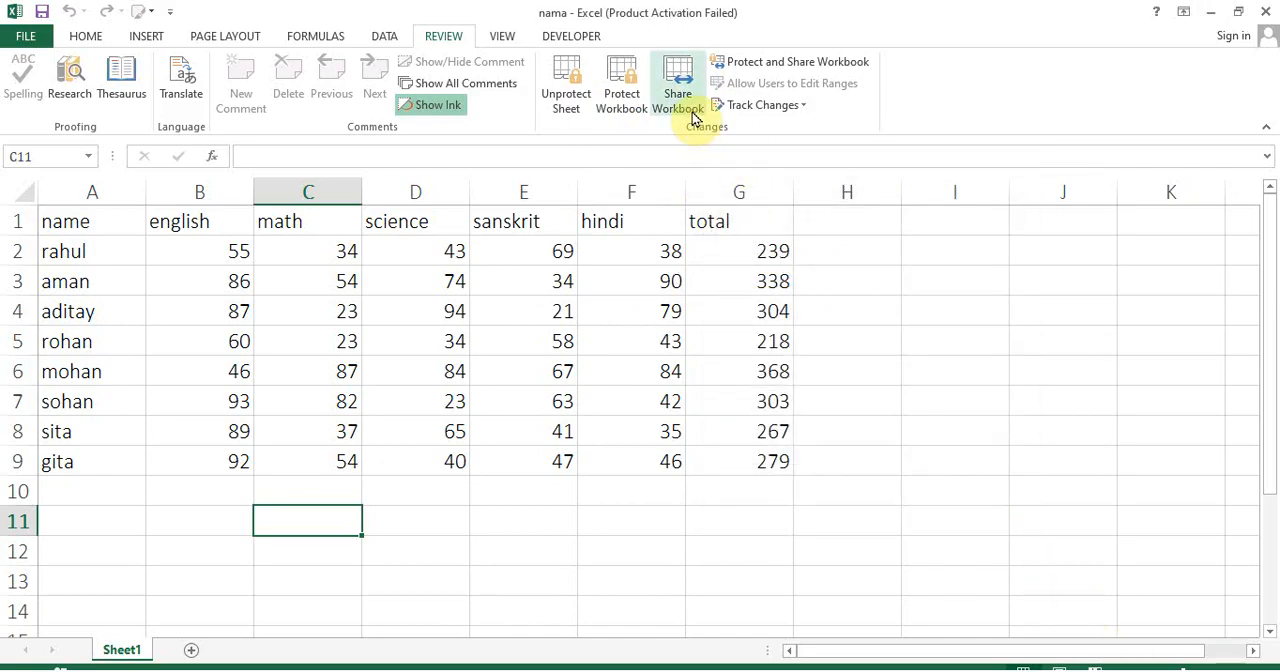
Protect and share the workbook with track changes, entering and confirming a password and saving the file
click(770, 62)
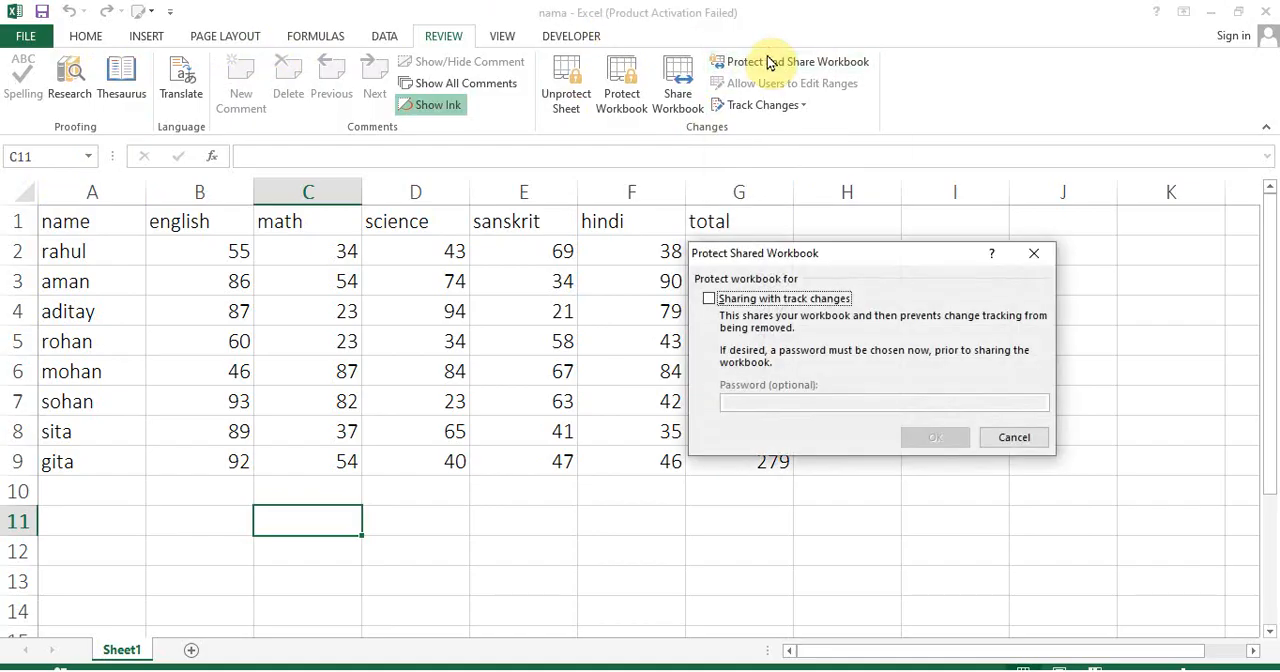
click(710, 299)
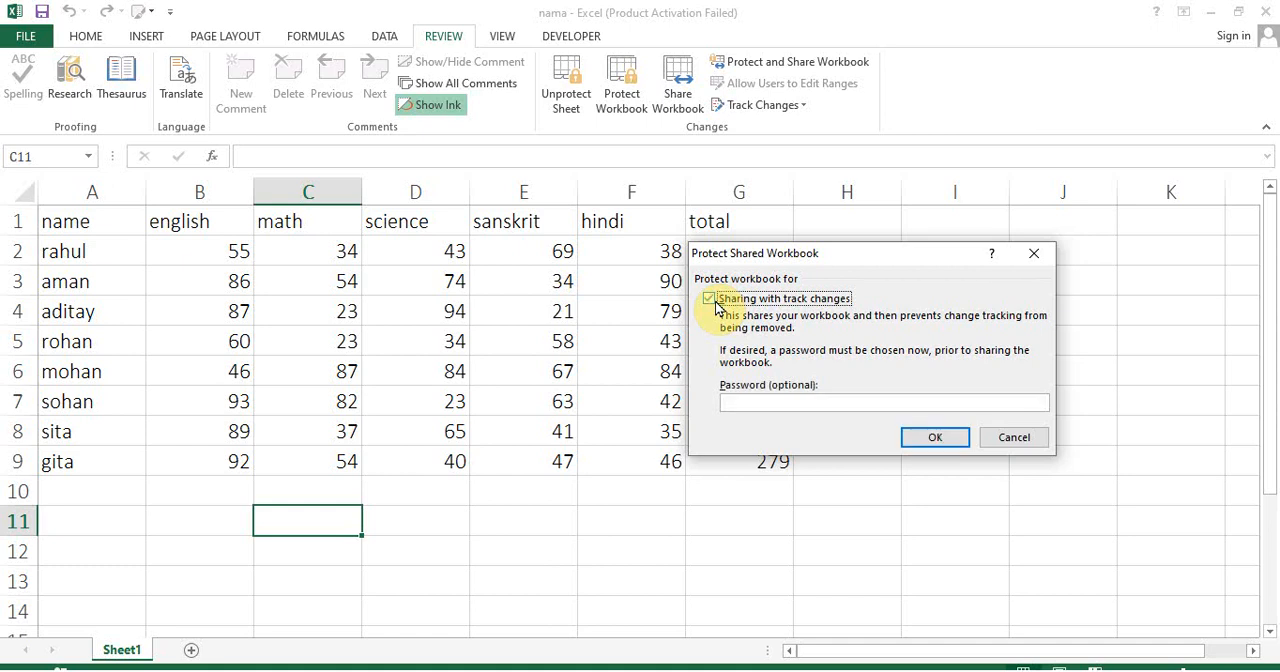
click(753, 405)
text(•••)
click(918, 442)
text(•)
click(897, 419)
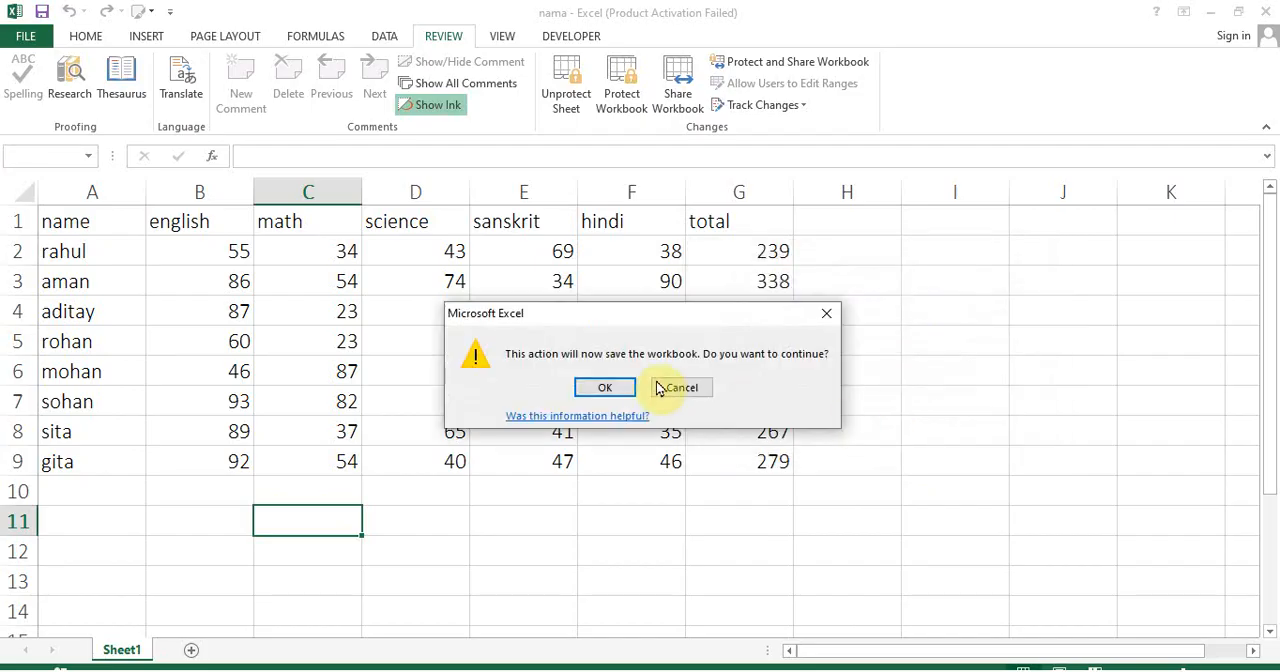
click(600, 388)
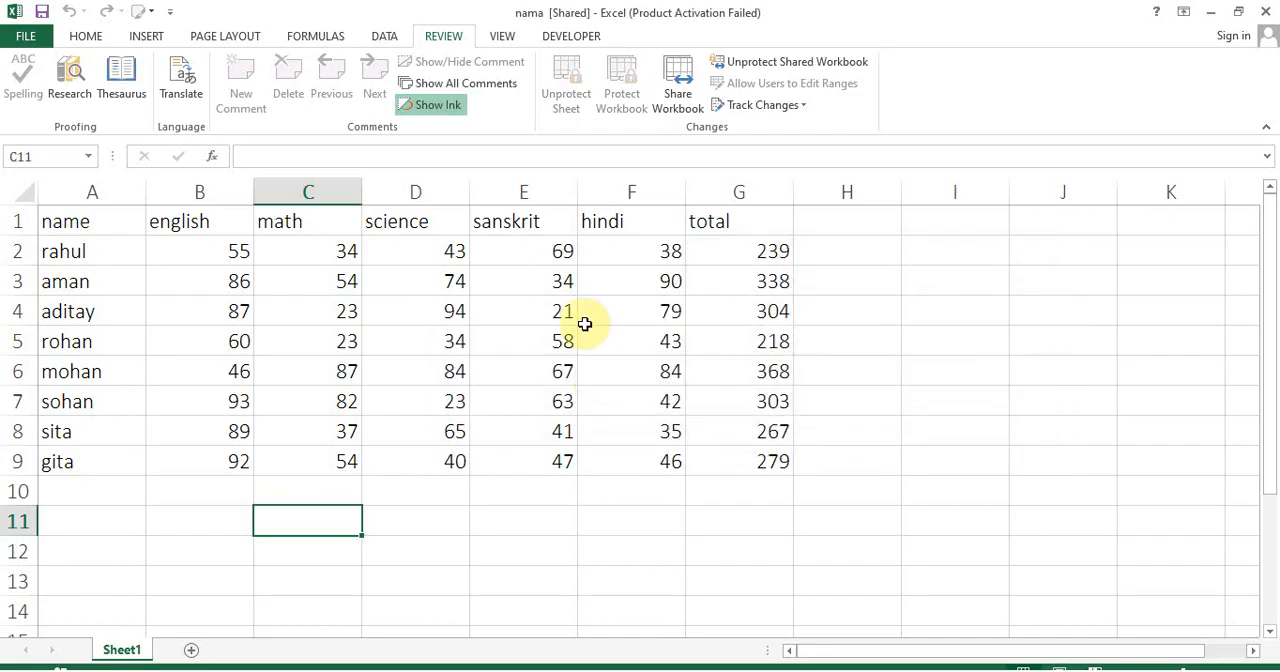
Try to unprotect the sheet, and check the protected workbook's sharing settings without changing them
click(559, 84)
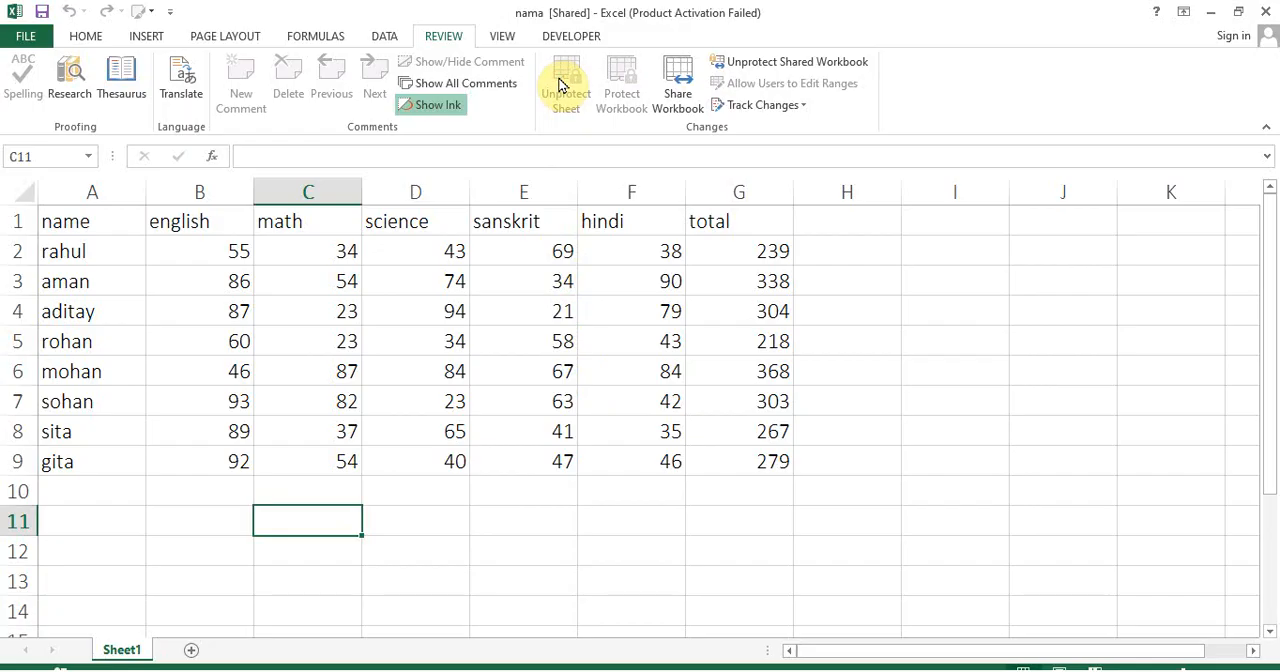
click(670, 112)
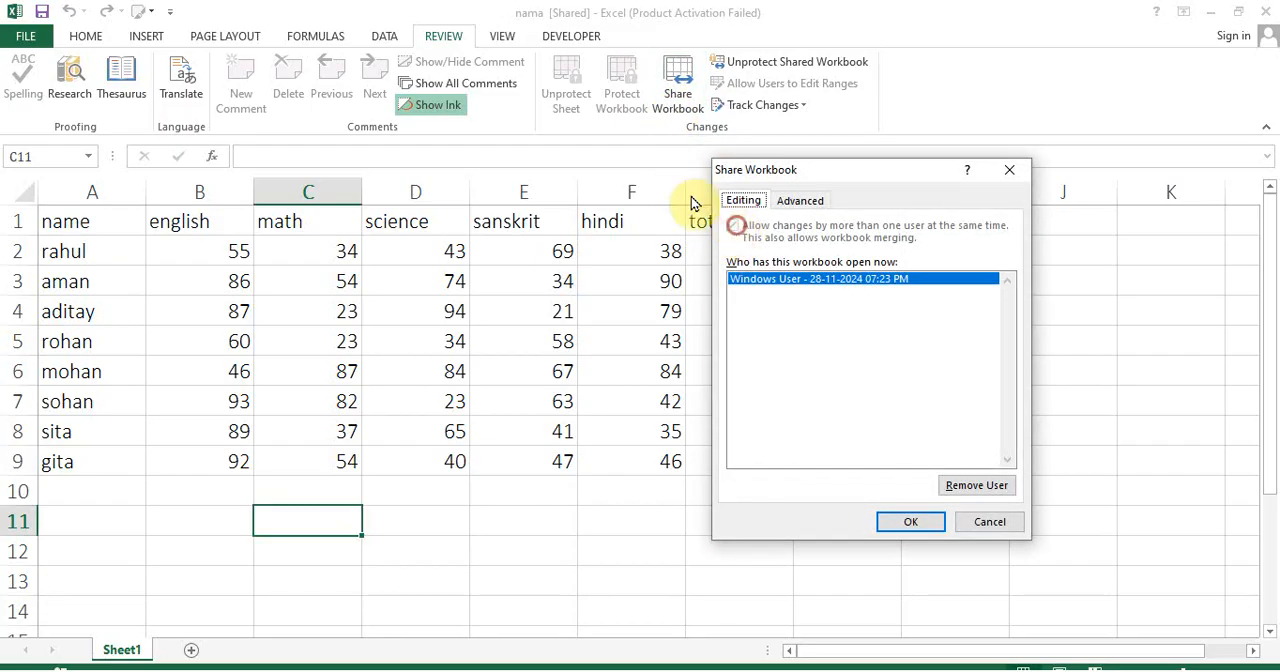
click(960, 524)
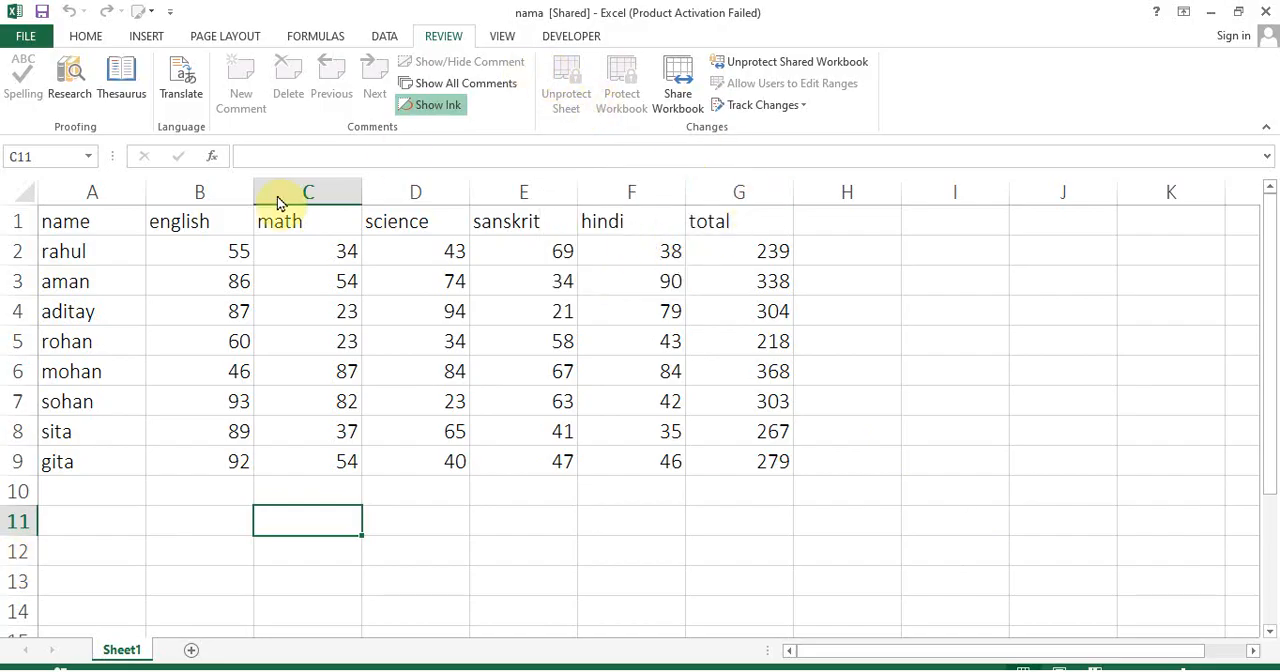
Unprotect the shared workbook with its password and remove it from shared use
click(776, 72)
text(123)
click(875, 378)
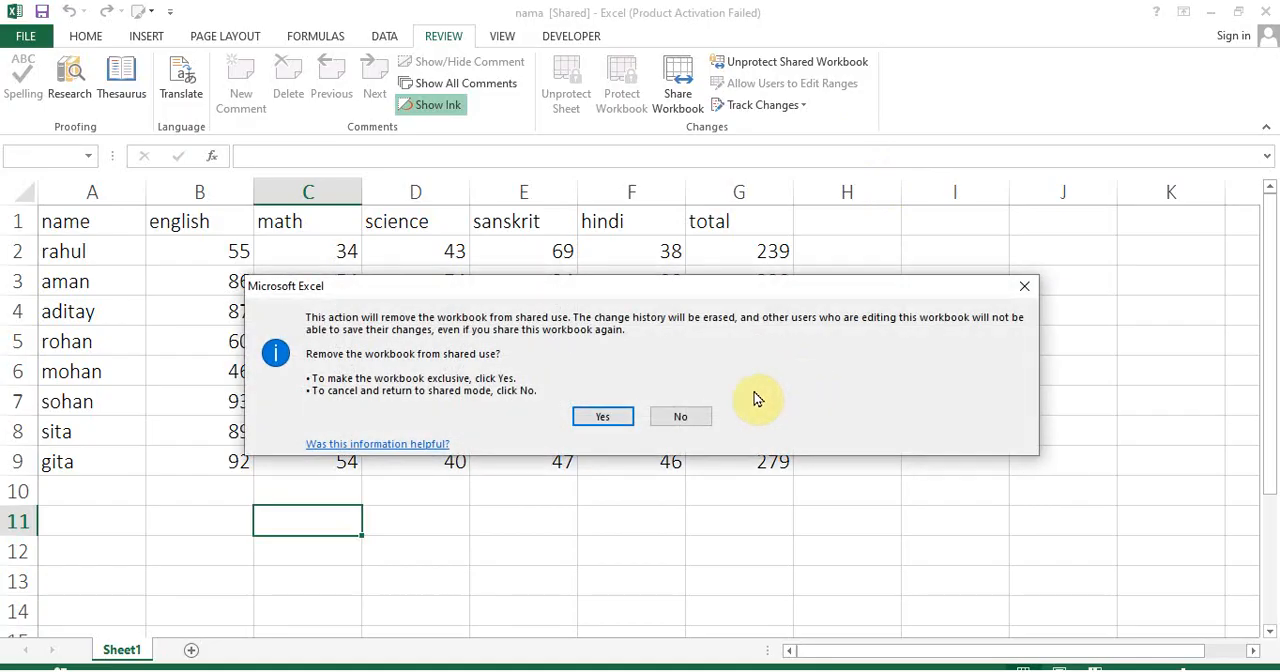
click(596, 420)
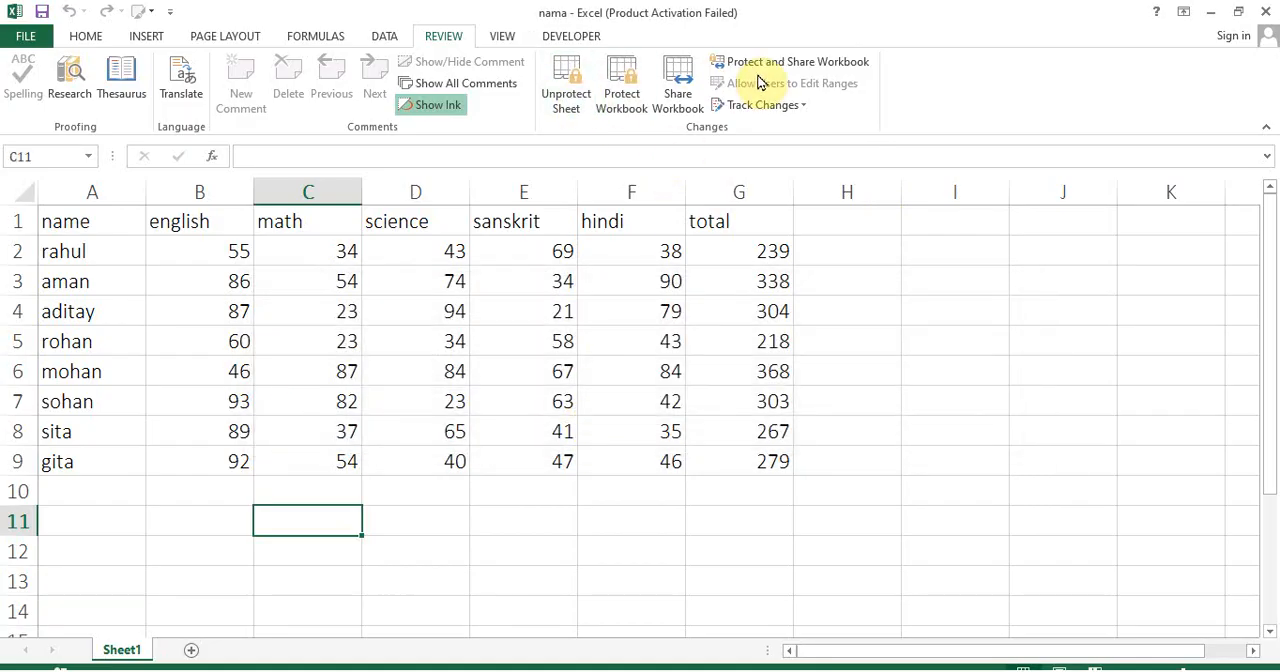
Unprotect the marks sheet by entering the sheet password
click(555, 100)
text(123)
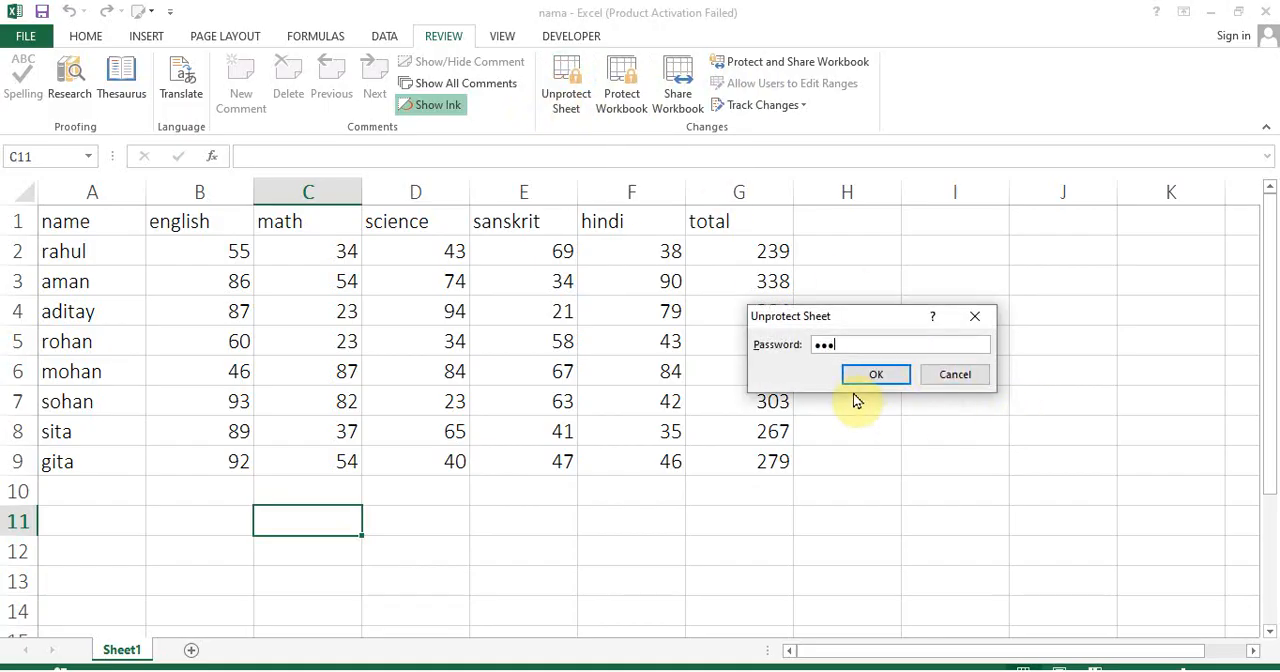
click(858, 378)
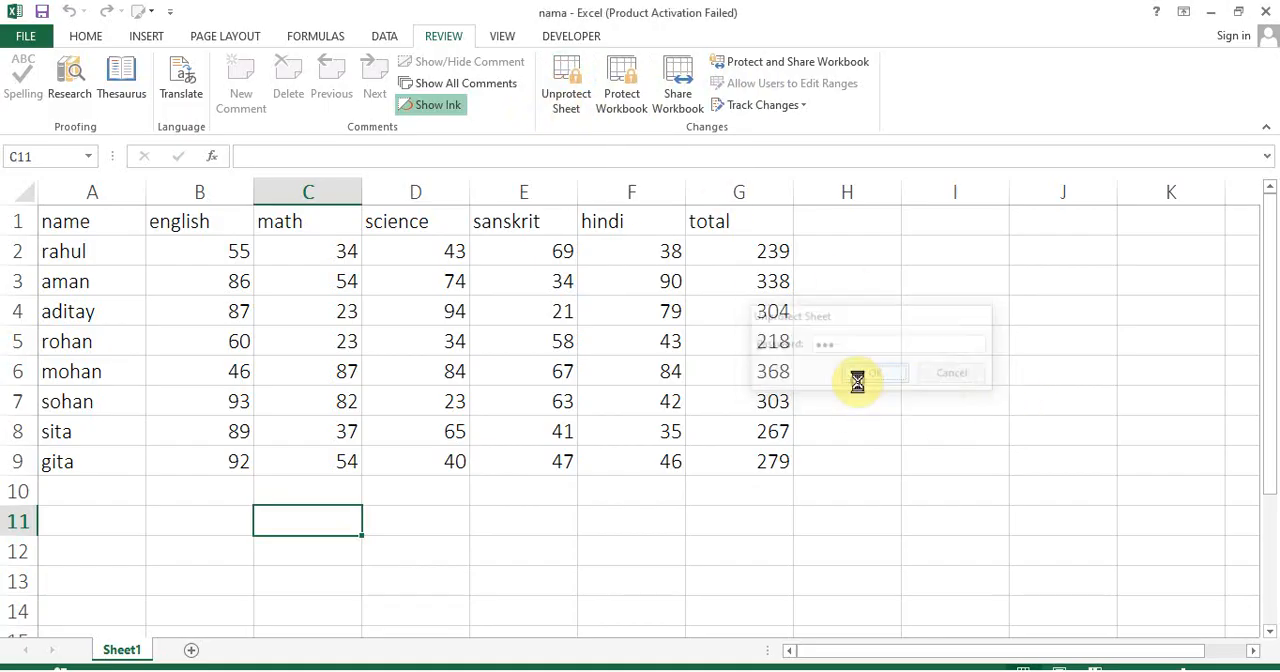
Enter the test text rtr in H13 and clear it again
click(545, 374)
click(885, 566)
text(rtr)
click(889, 494)
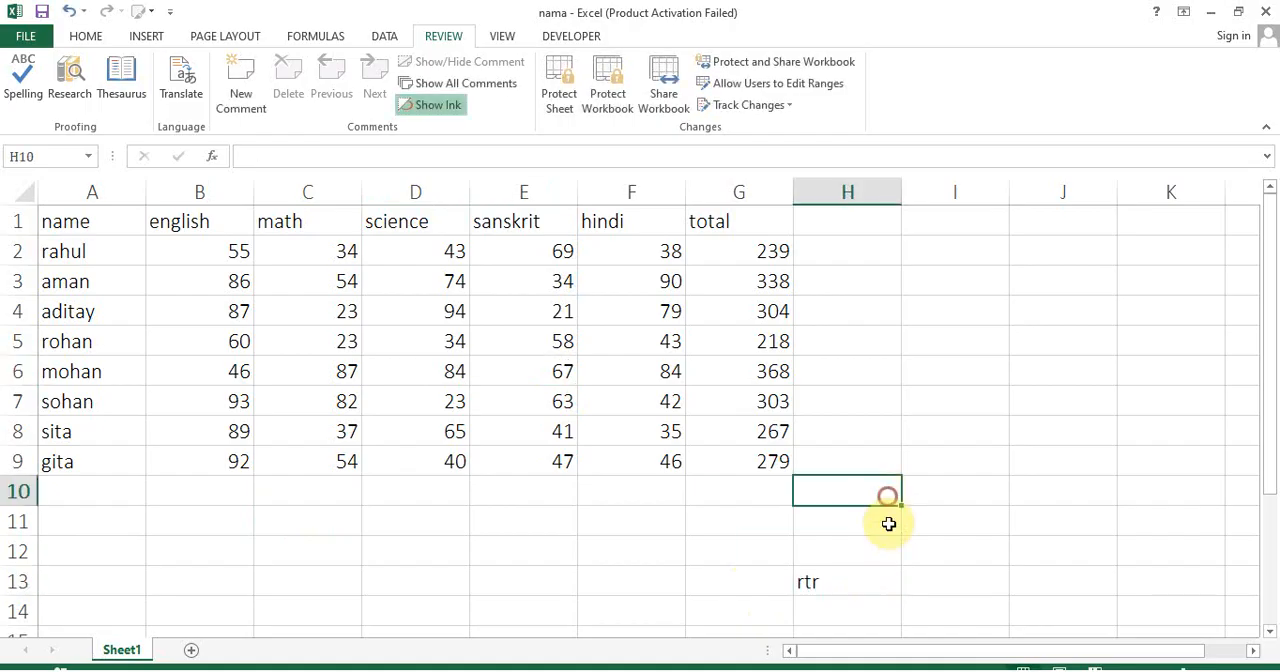
click(858, 573)
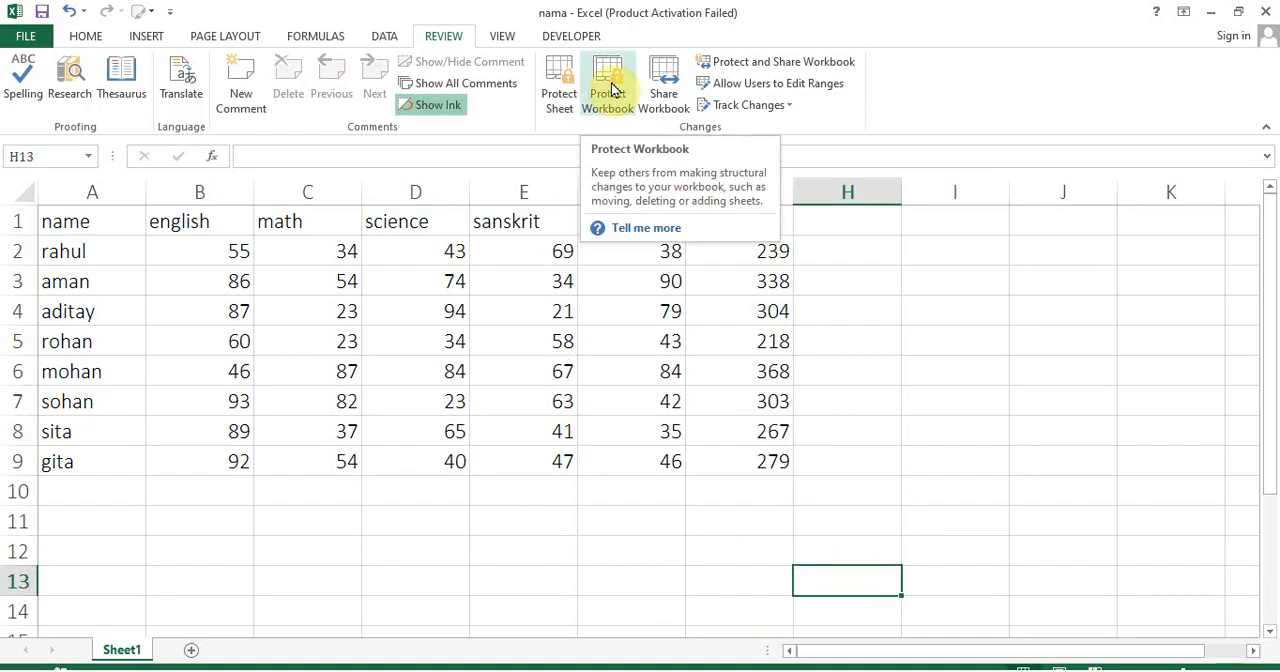
View which sheet commands are available for Sheet1 and dismiss them
click(1218, 16)
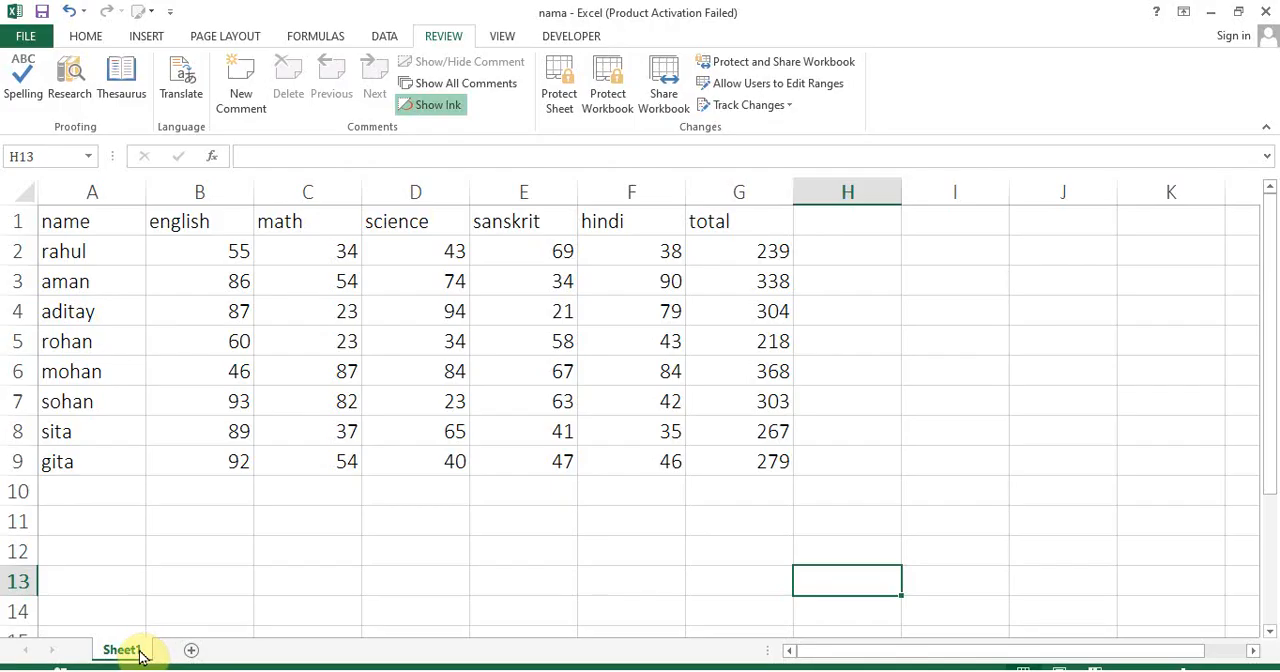
right_click(141, 657)
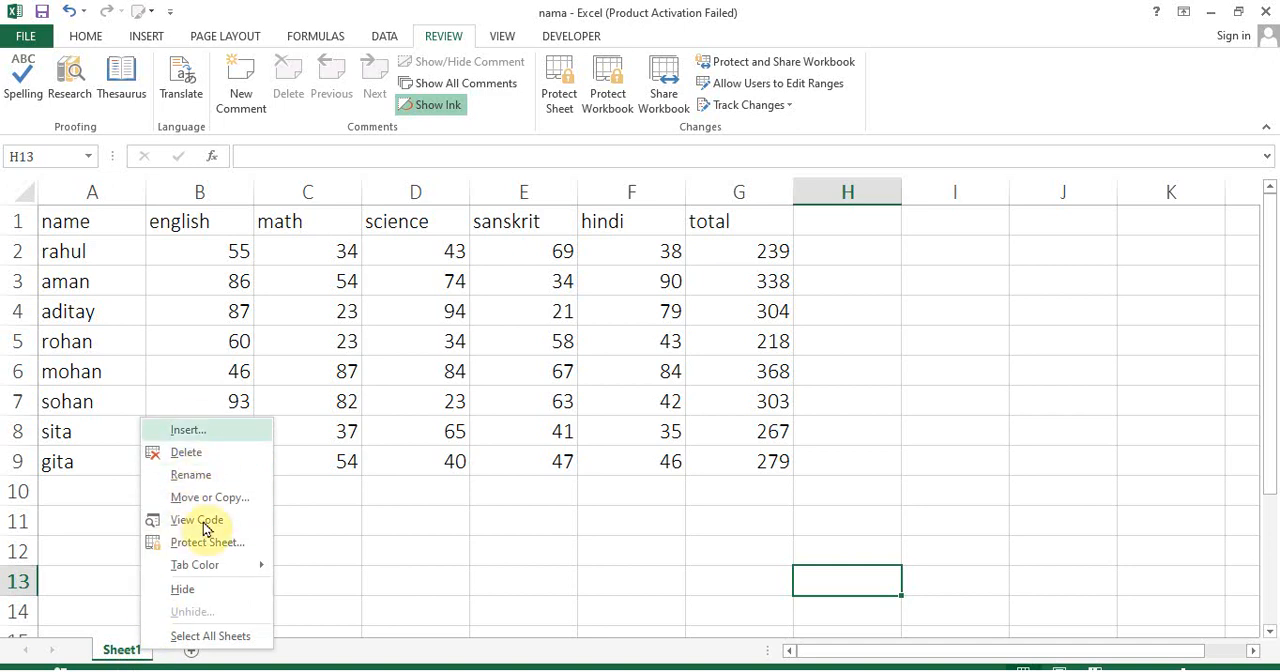
click(550, 374)
Protect the workbook's structure with a confirmed password, and check which sheet commands Sheet1 offers under protection
click(608, 97)
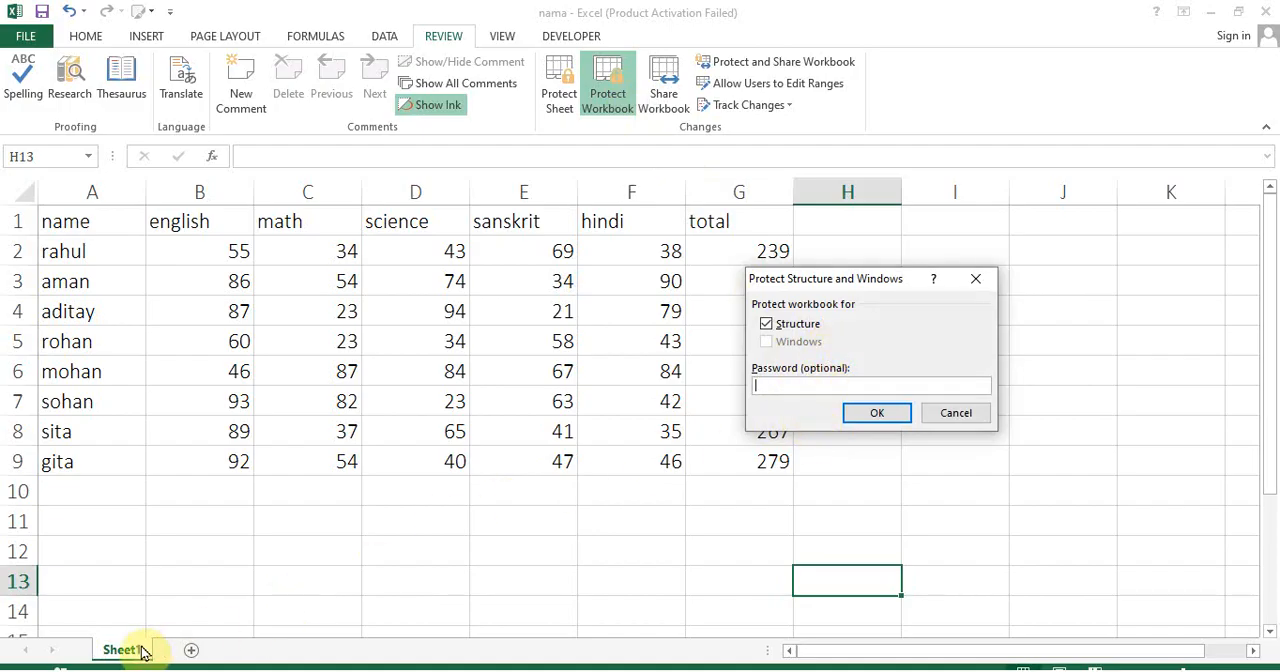
text(123)
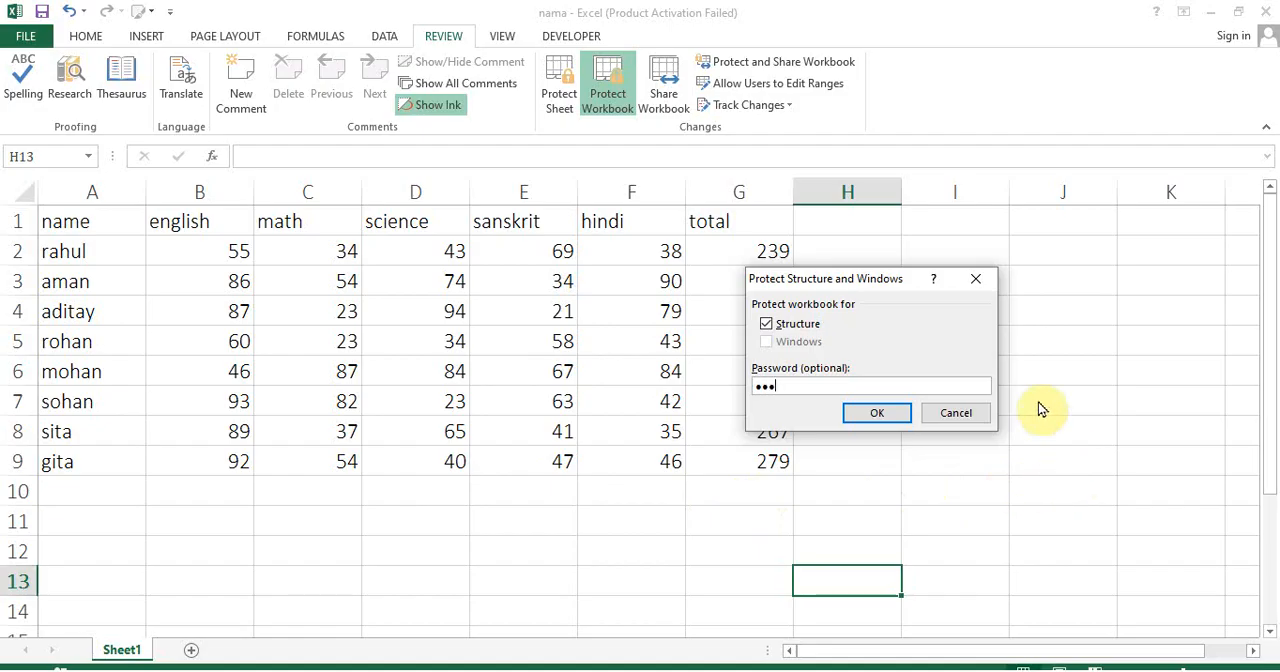
click(873, 412)
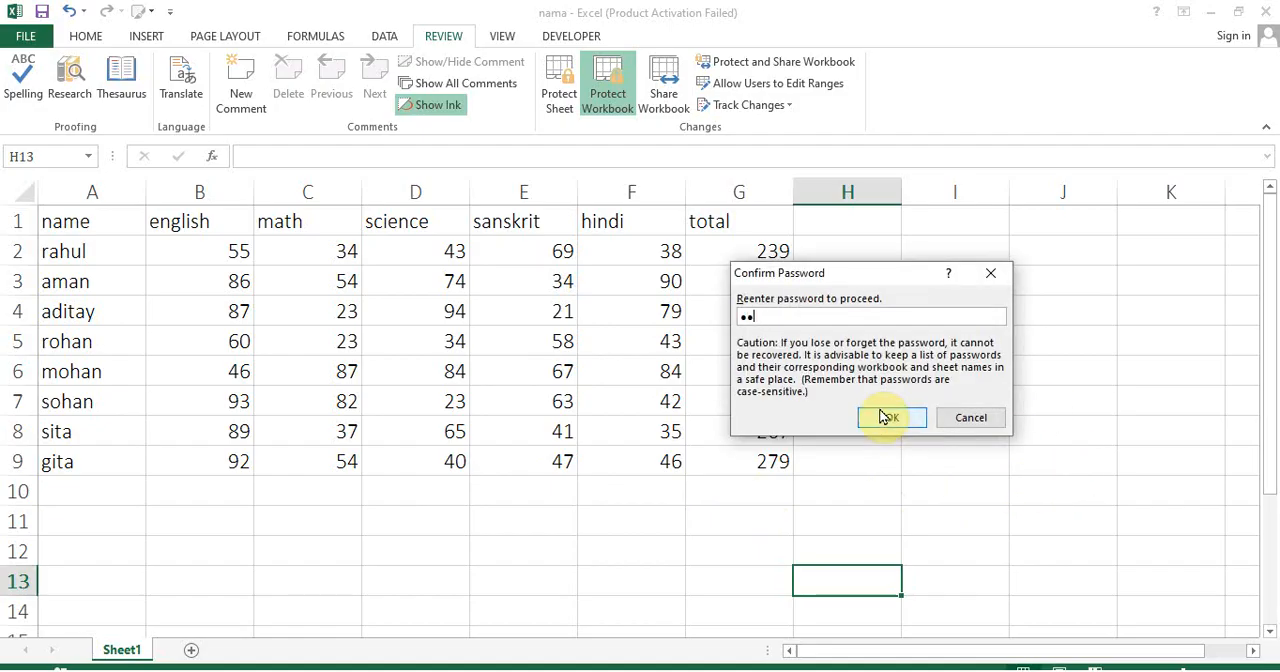
click(883, 416)
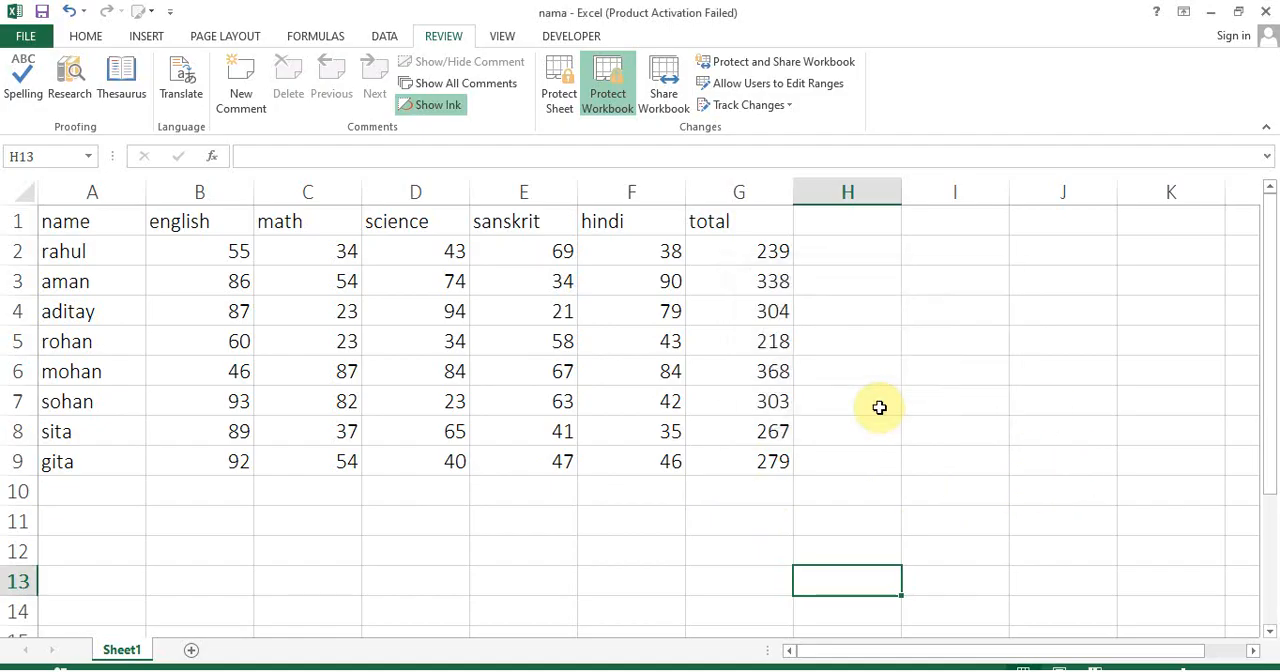
right_click(129, 651)
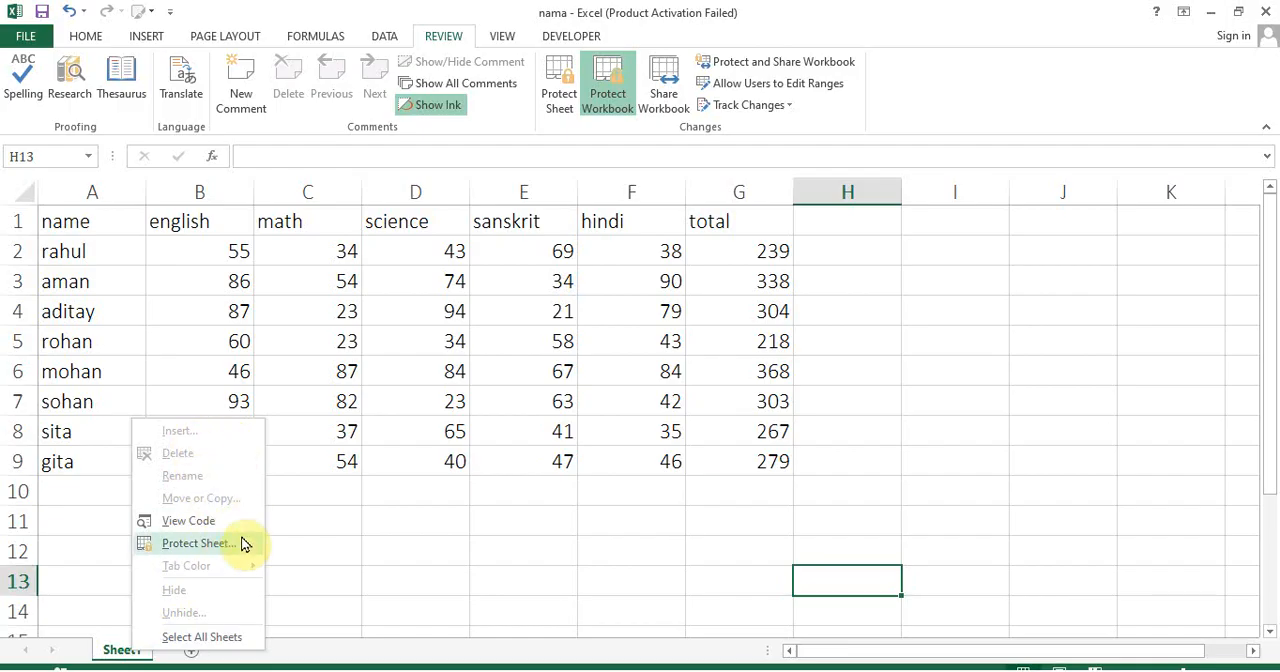
click(463, 383)
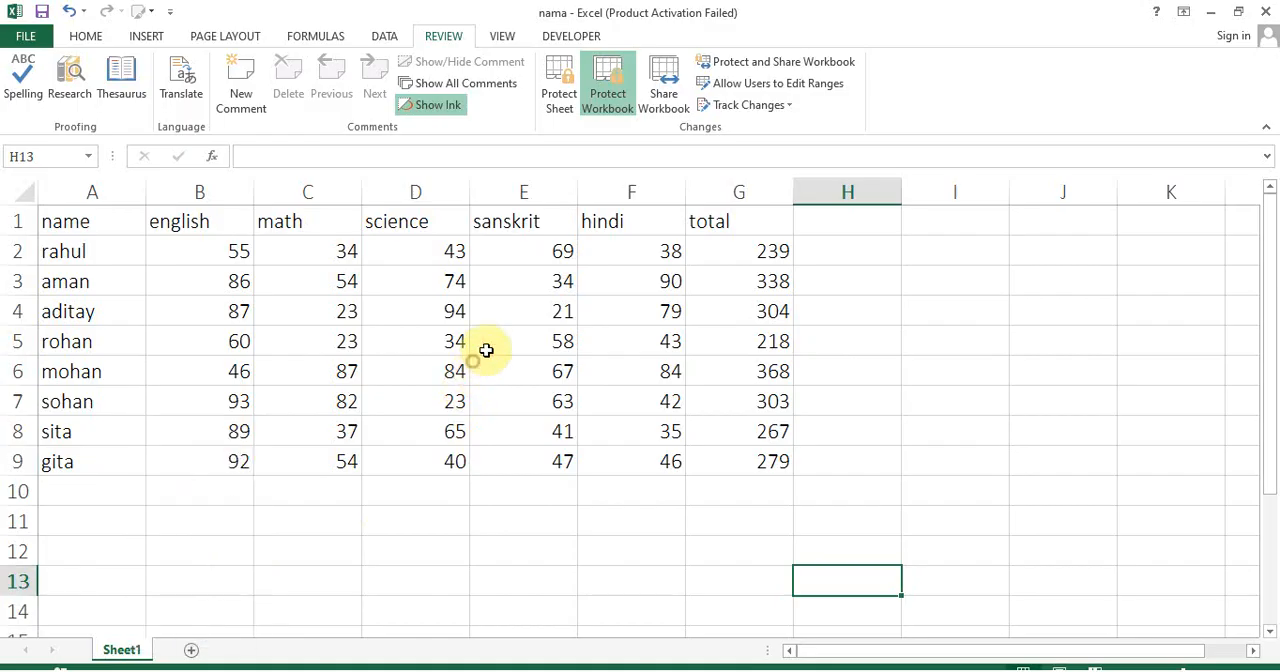
Remove the workbook structure protection with its password, and check the commands offered for Sheet1 again
click(628, 86)
text(123)
click(881, 377)
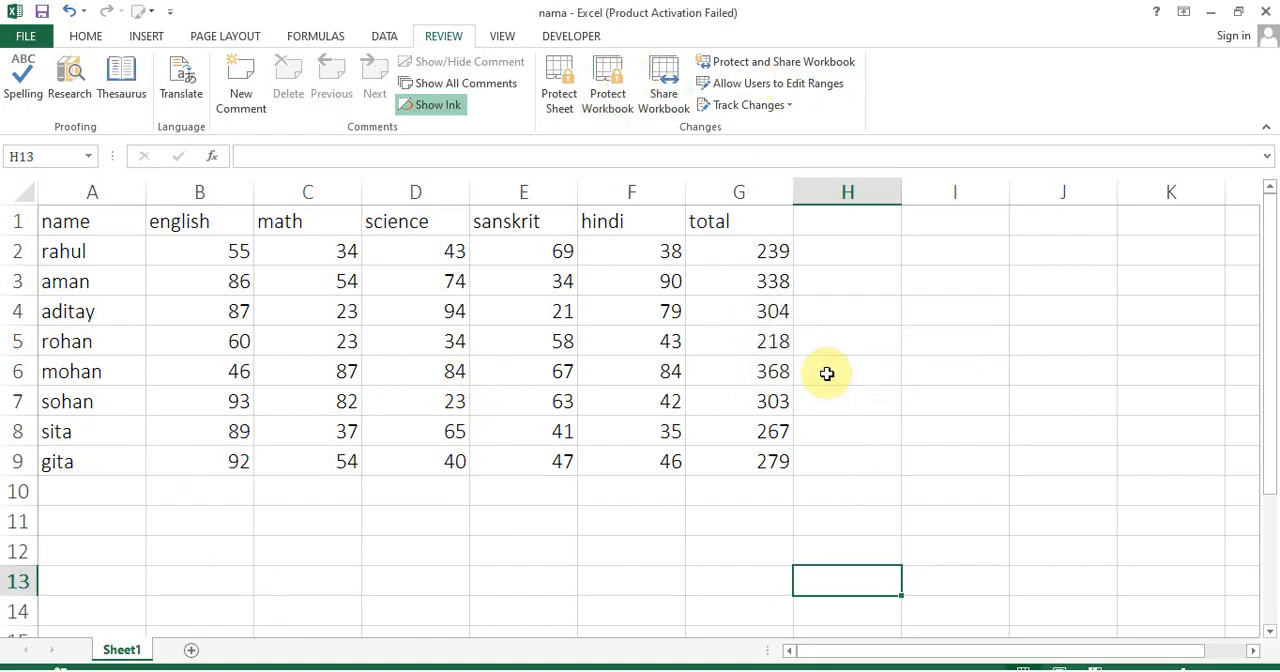
right_click(128, 648)
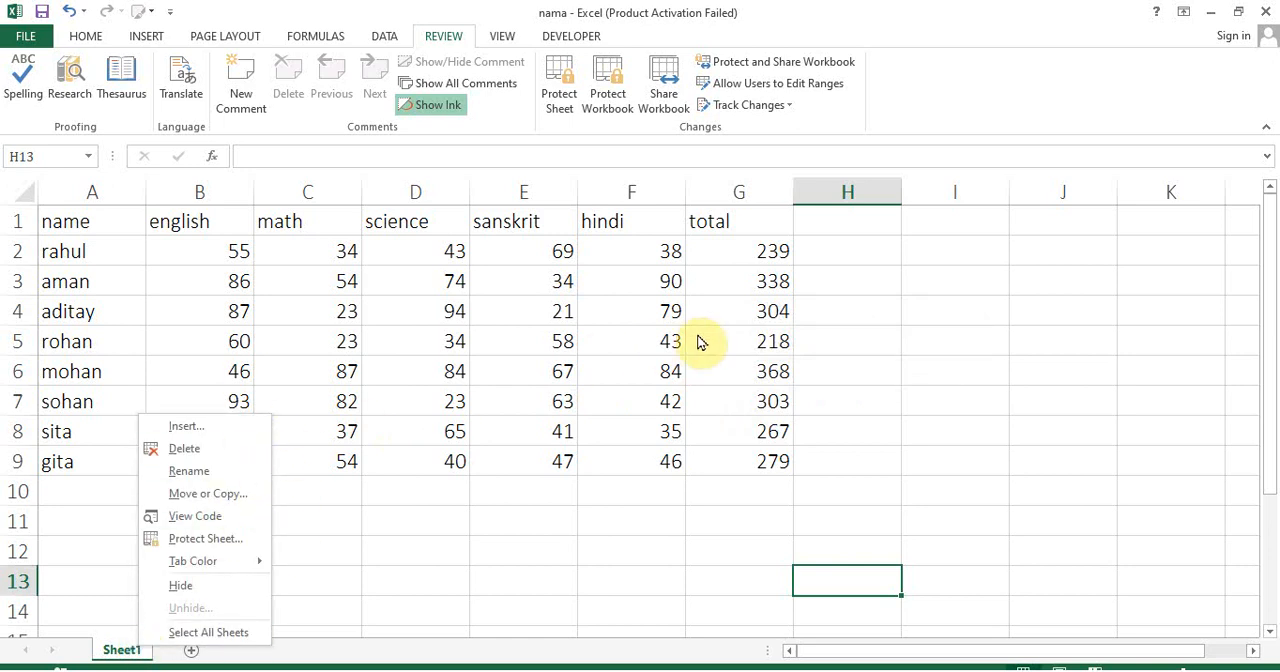
key(Escape)
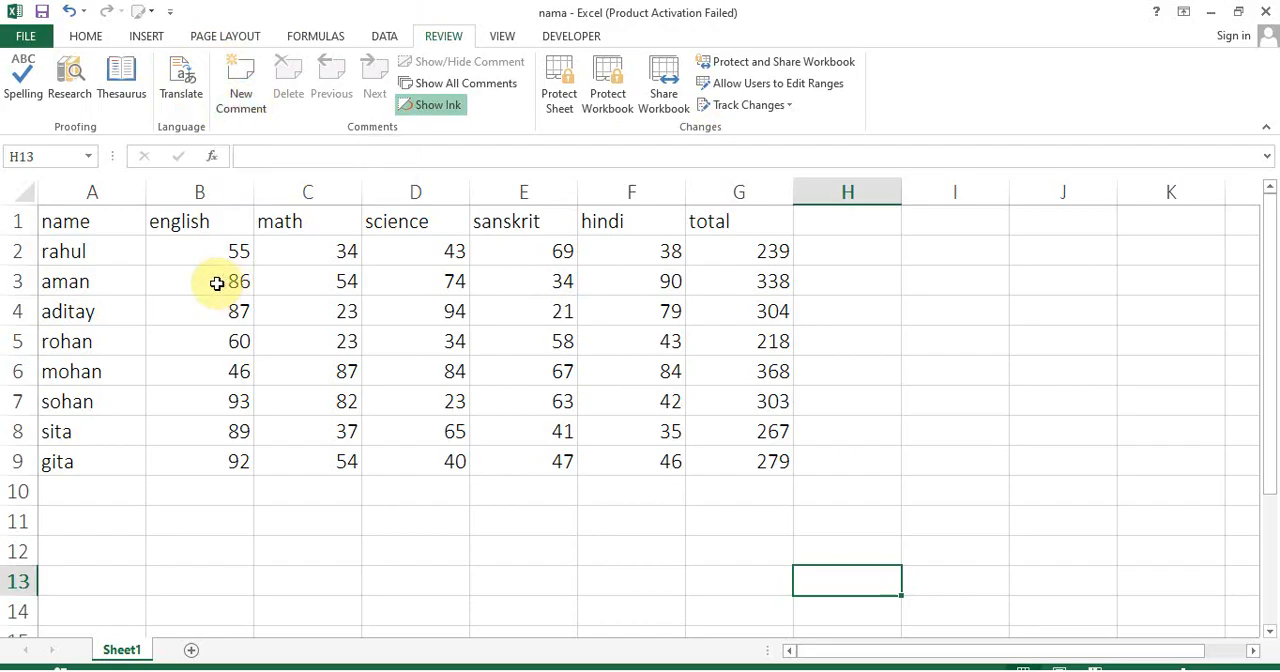
Add a comment to aman's english mark in B3 reading "this value is very important value"
click(177, 280)
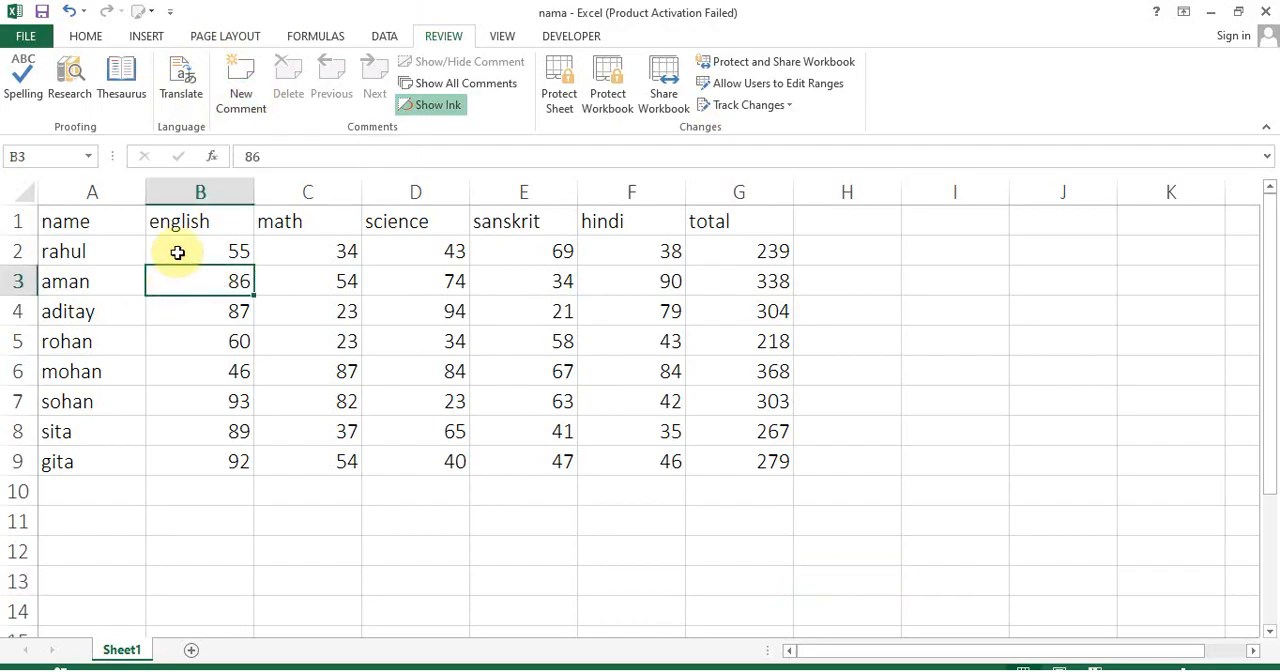
click(236, 118)
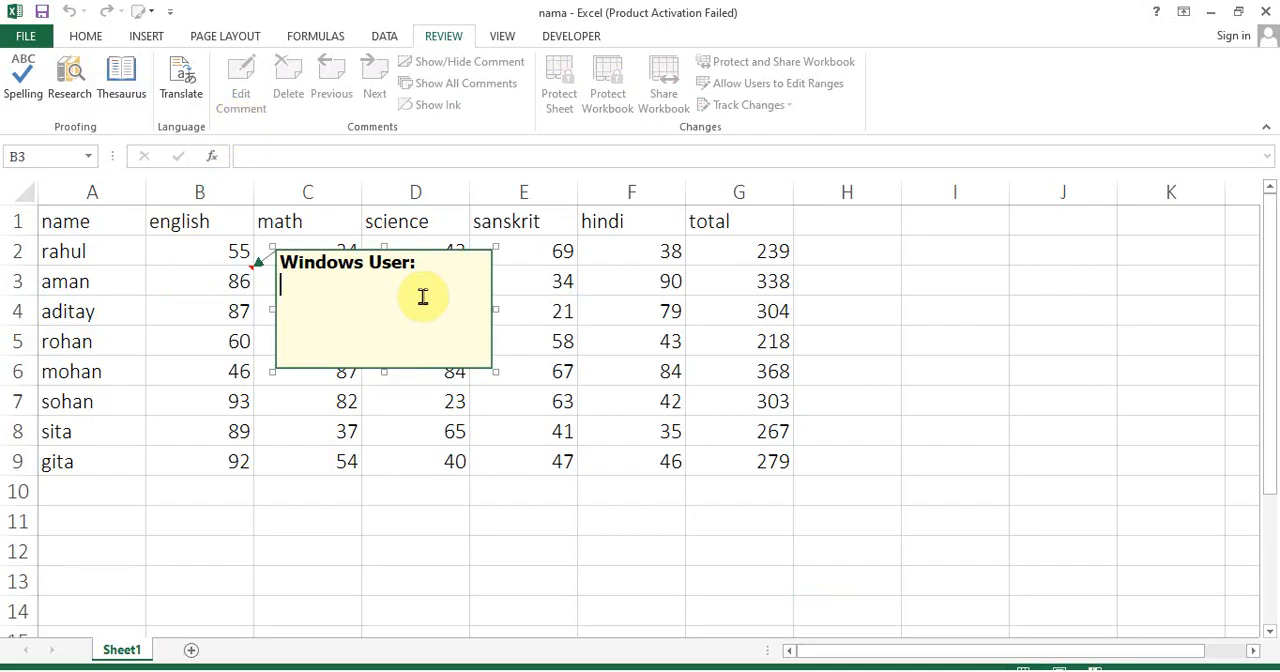
text(this value is)
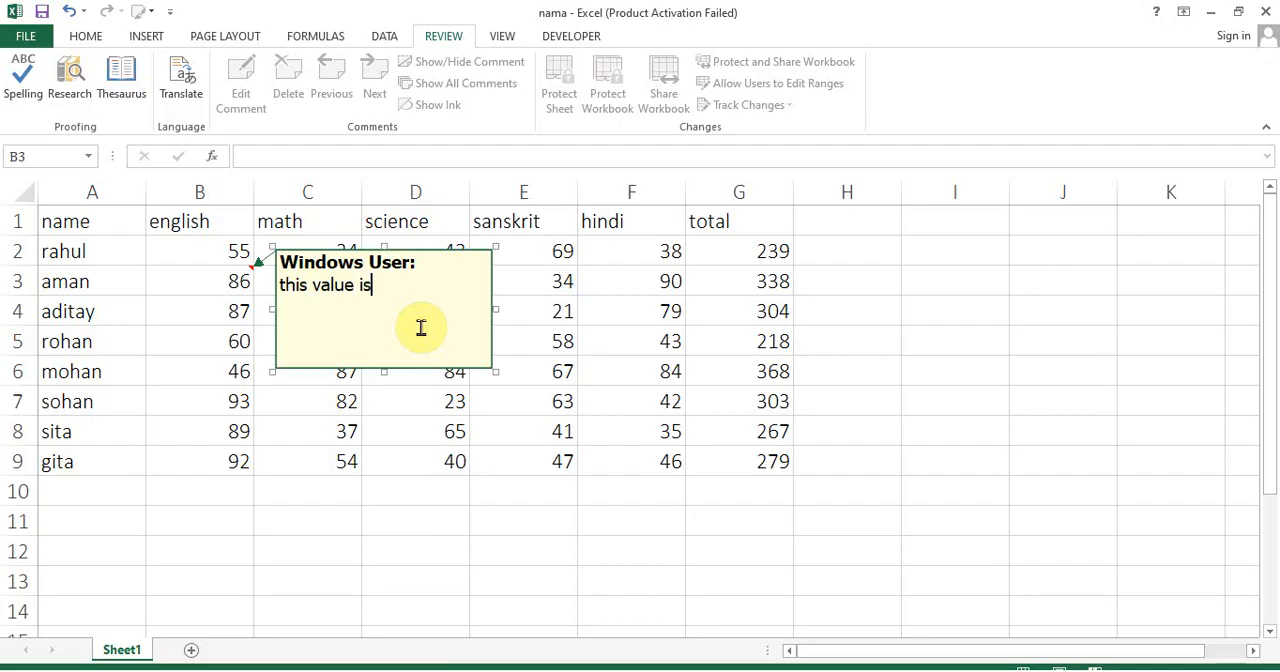
text( very important val)
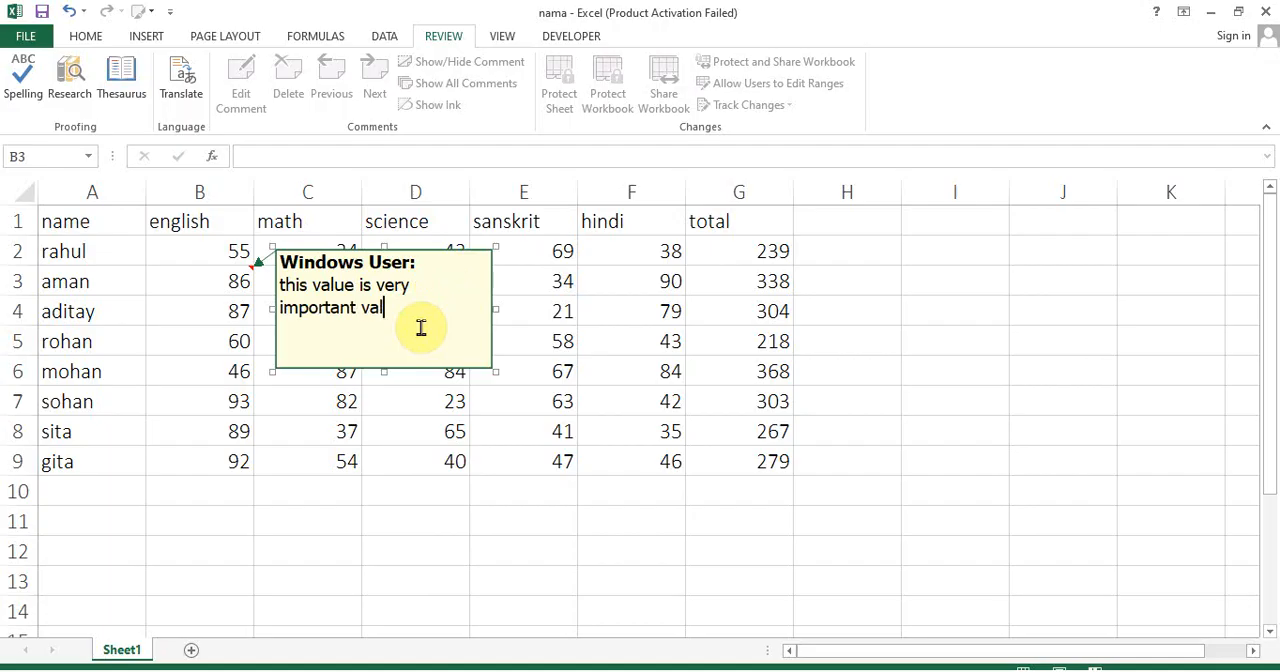
text(ue)
click(386, 428)
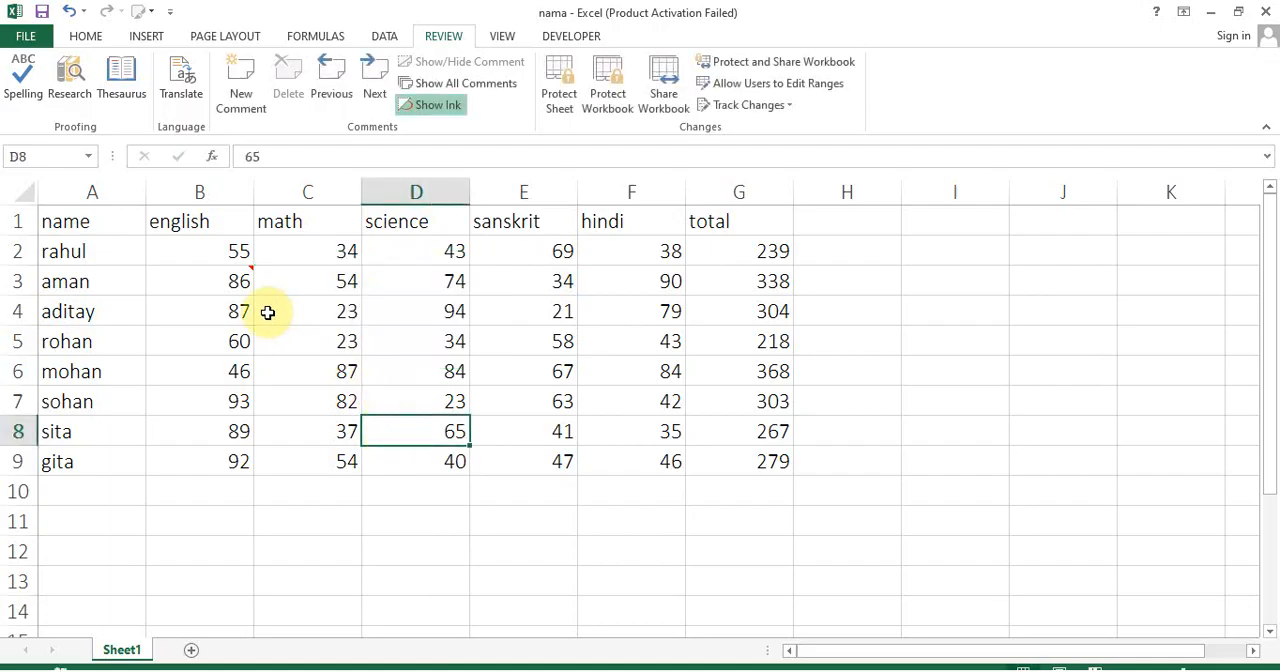
Display the comment on B3, and delete it from the cell
mouse_move(228, 288)
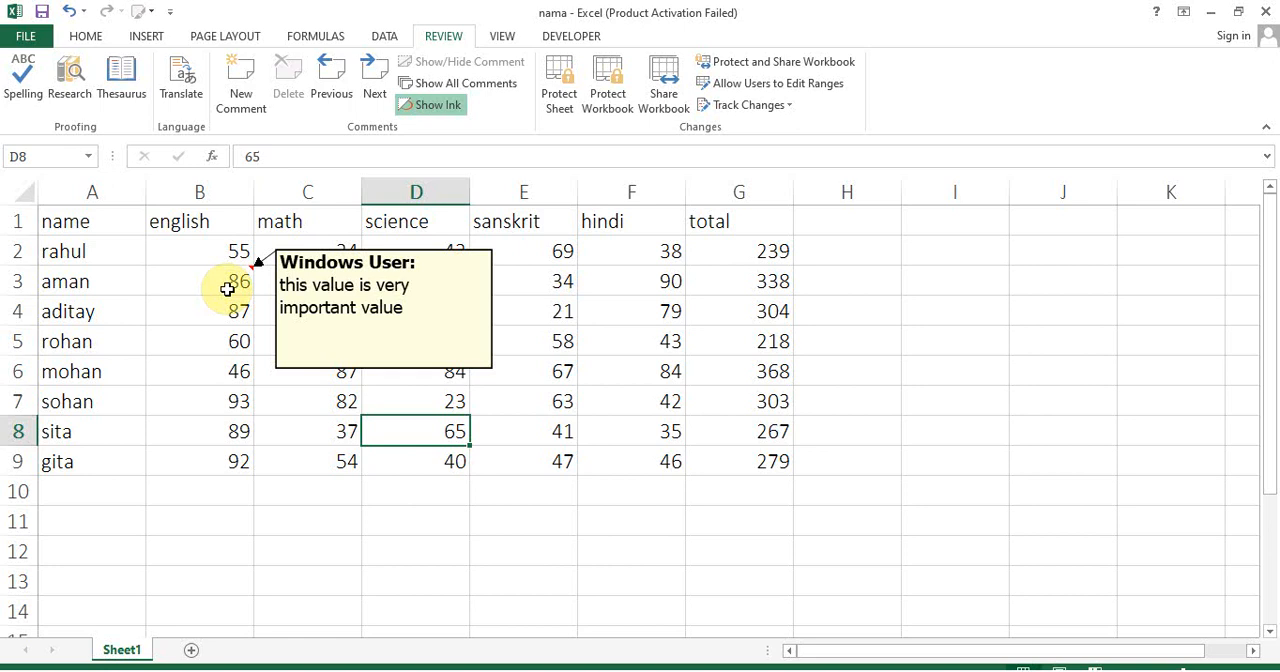
click(228, 288)
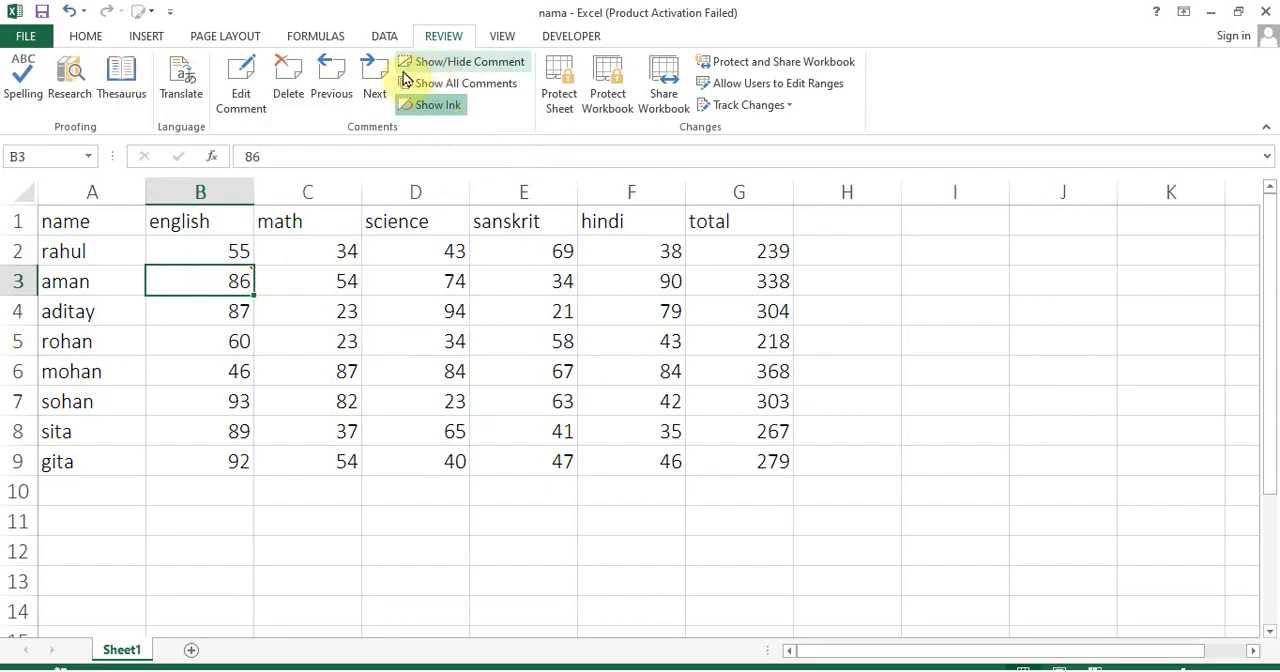
click(283, 92)
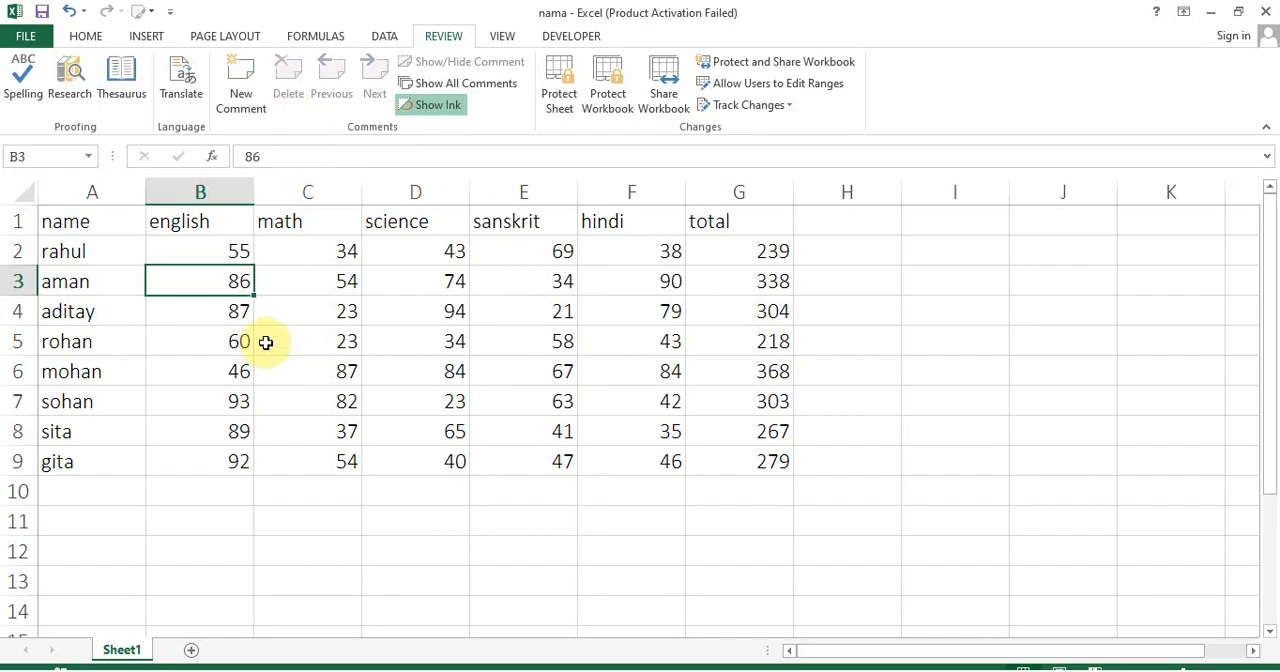